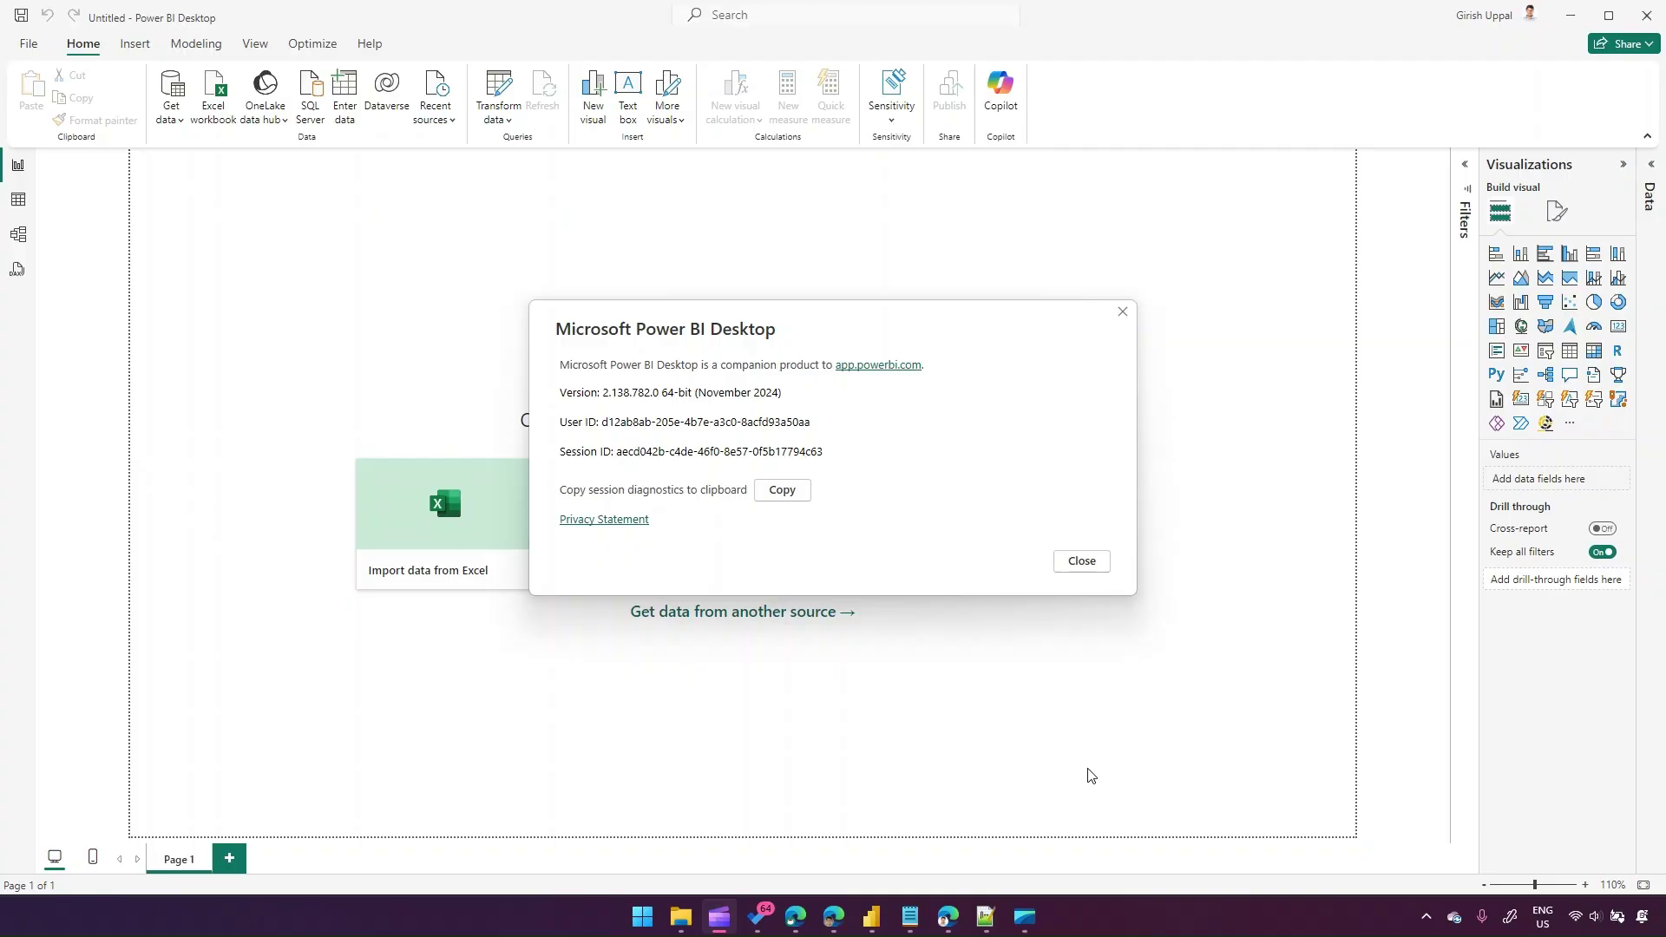
# Close the version information dialog and expand the Data pane
pyautogui.click(1074, 565)
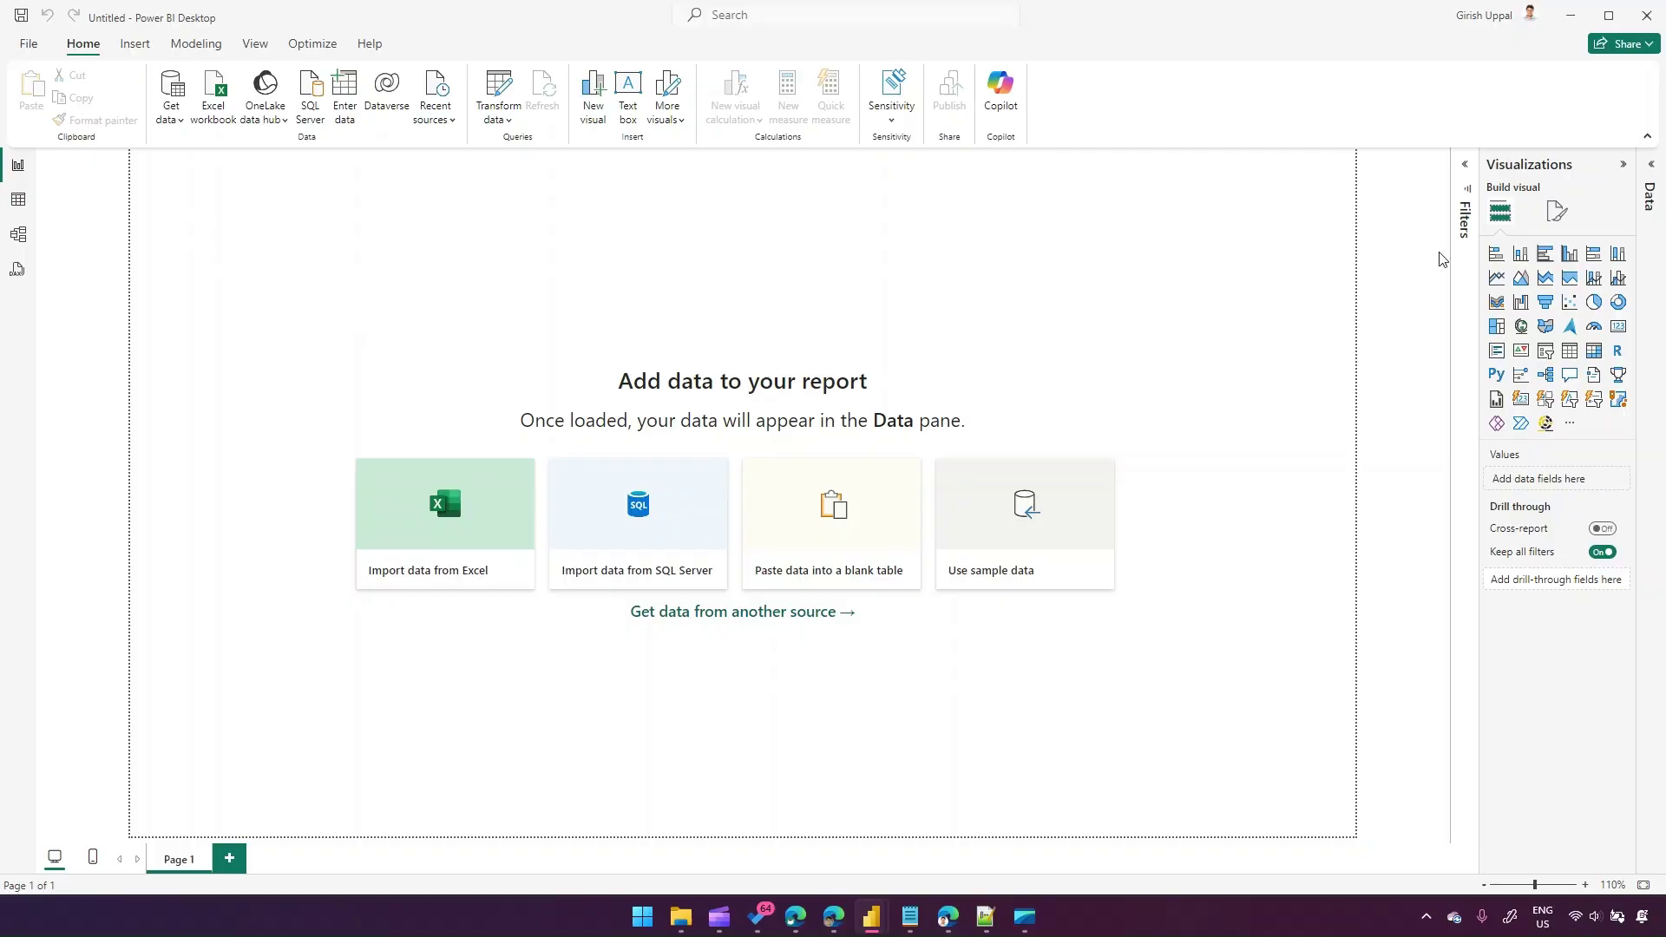
pyautogui.click(1652, 169)
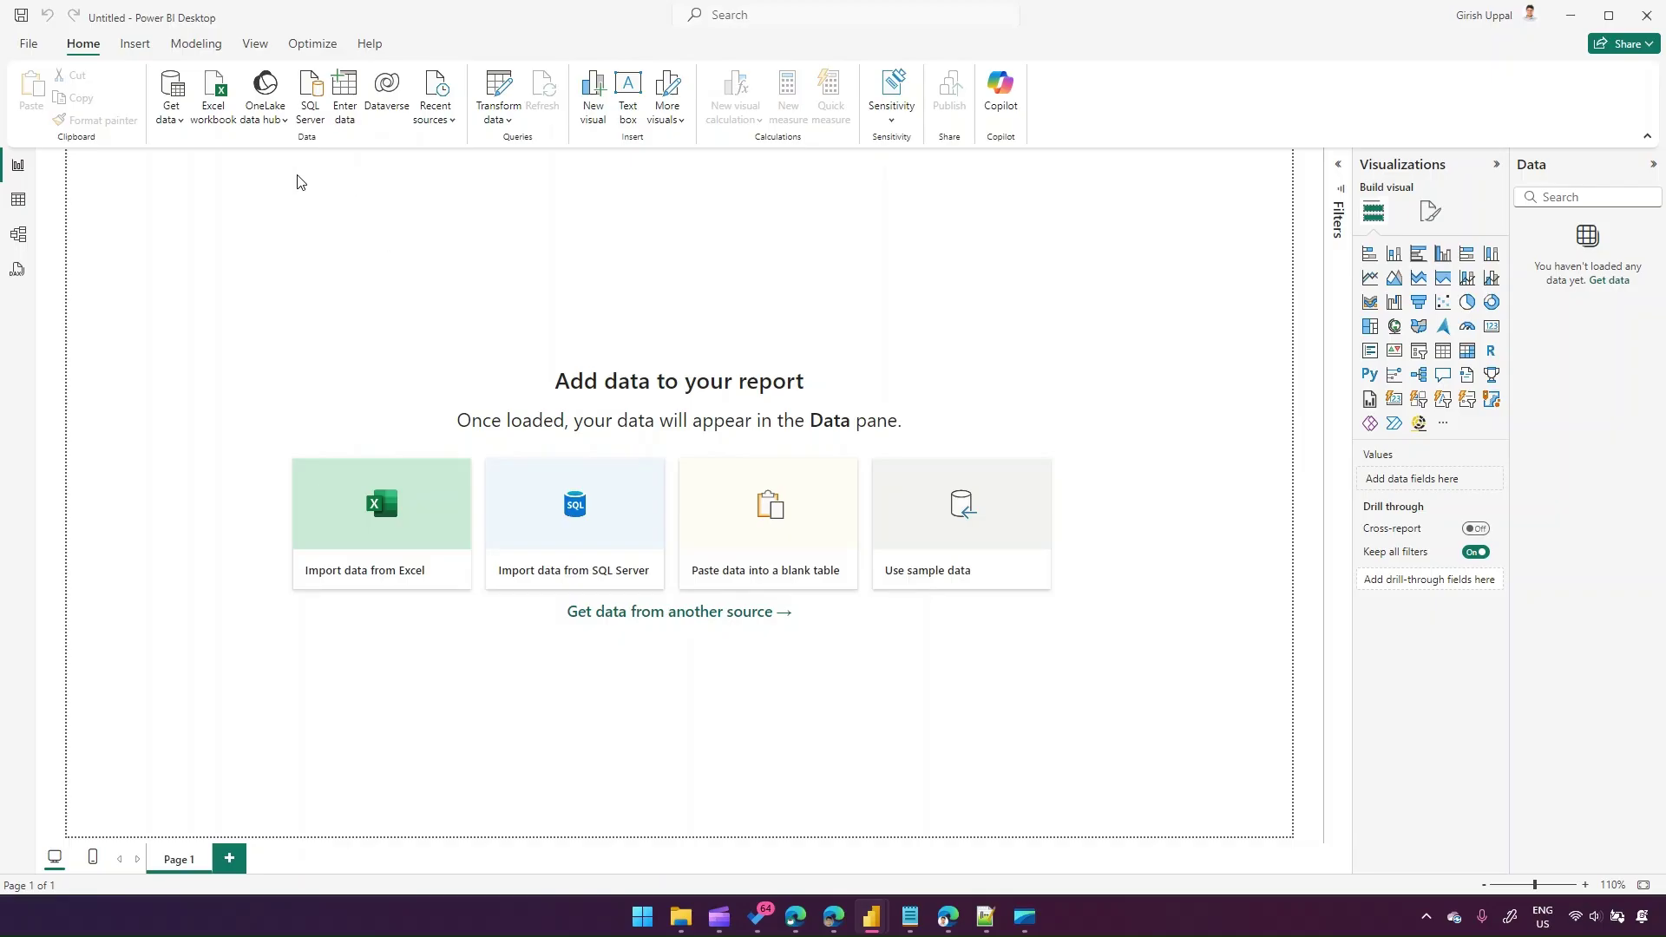
# Start a manually entered table and name it TableViaEnterData
pyautogui.click(345, 95)
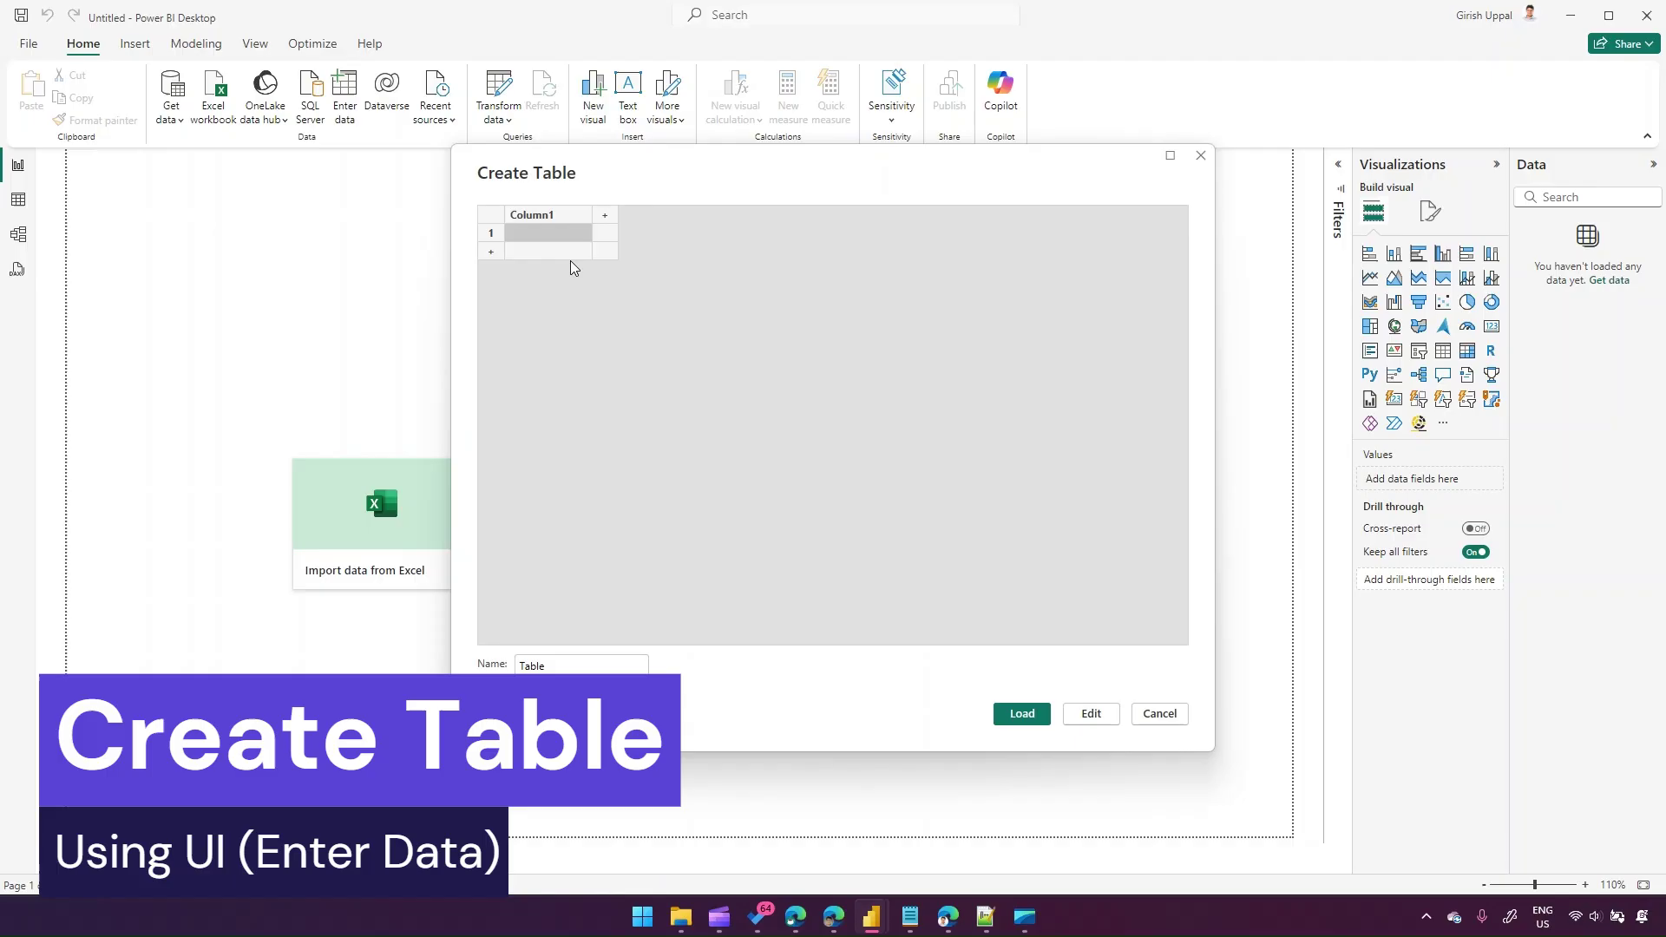
pyautogui.click(565, 661)
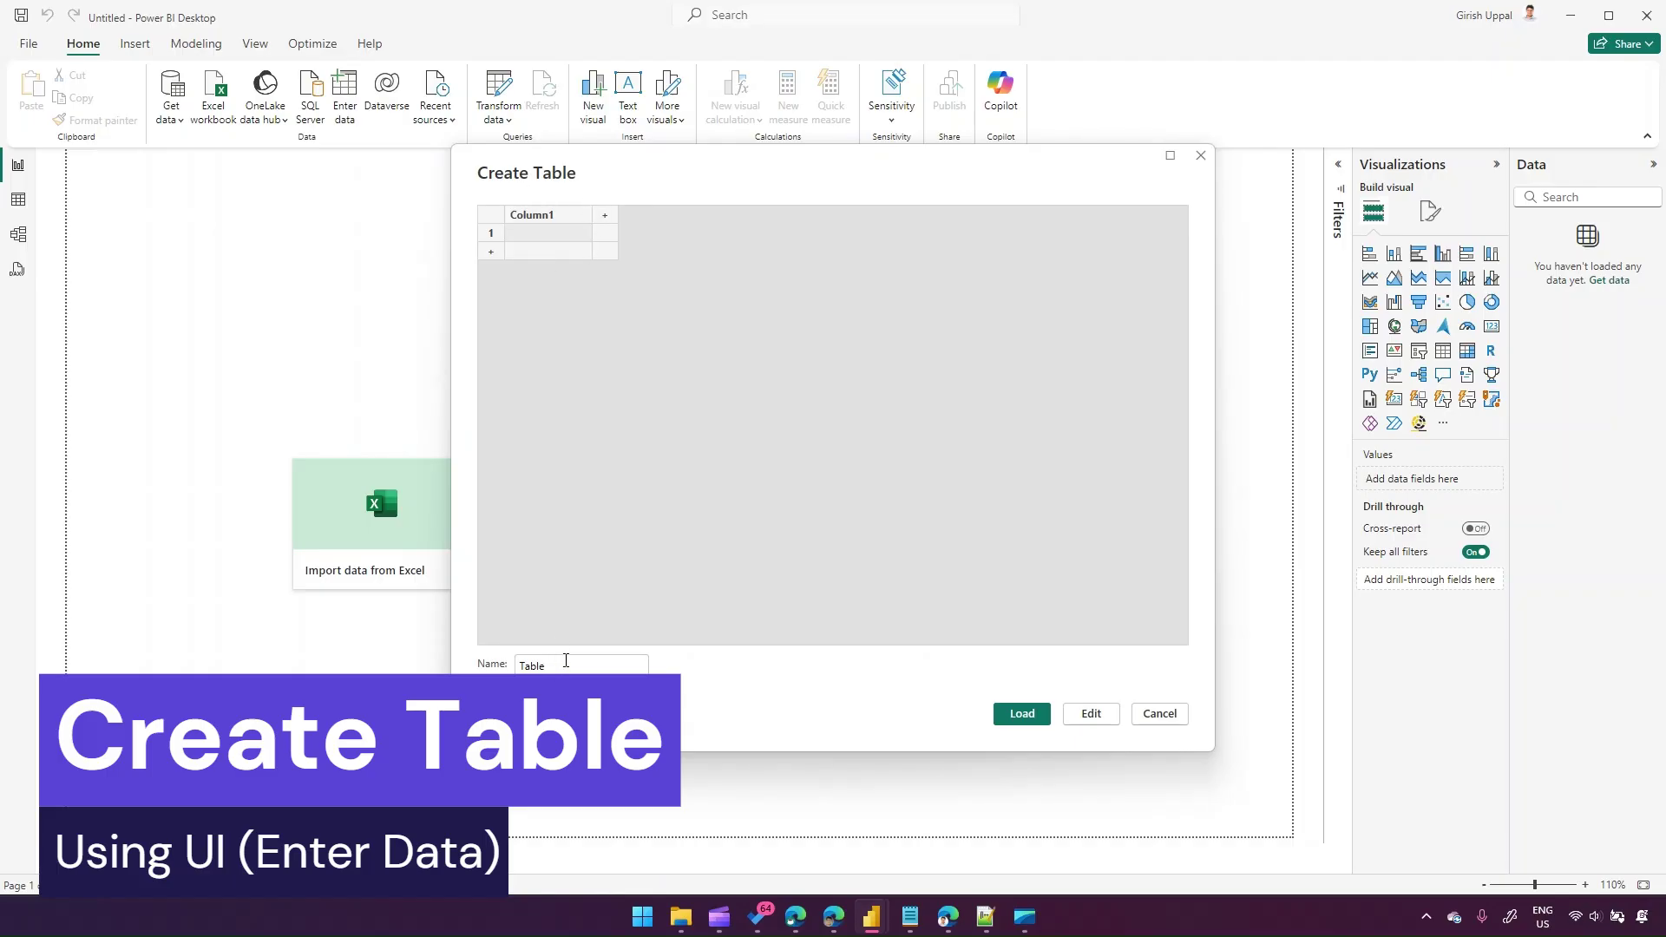
pyautogui.press('BackSpace')
pyautogui.press('BackSpace')
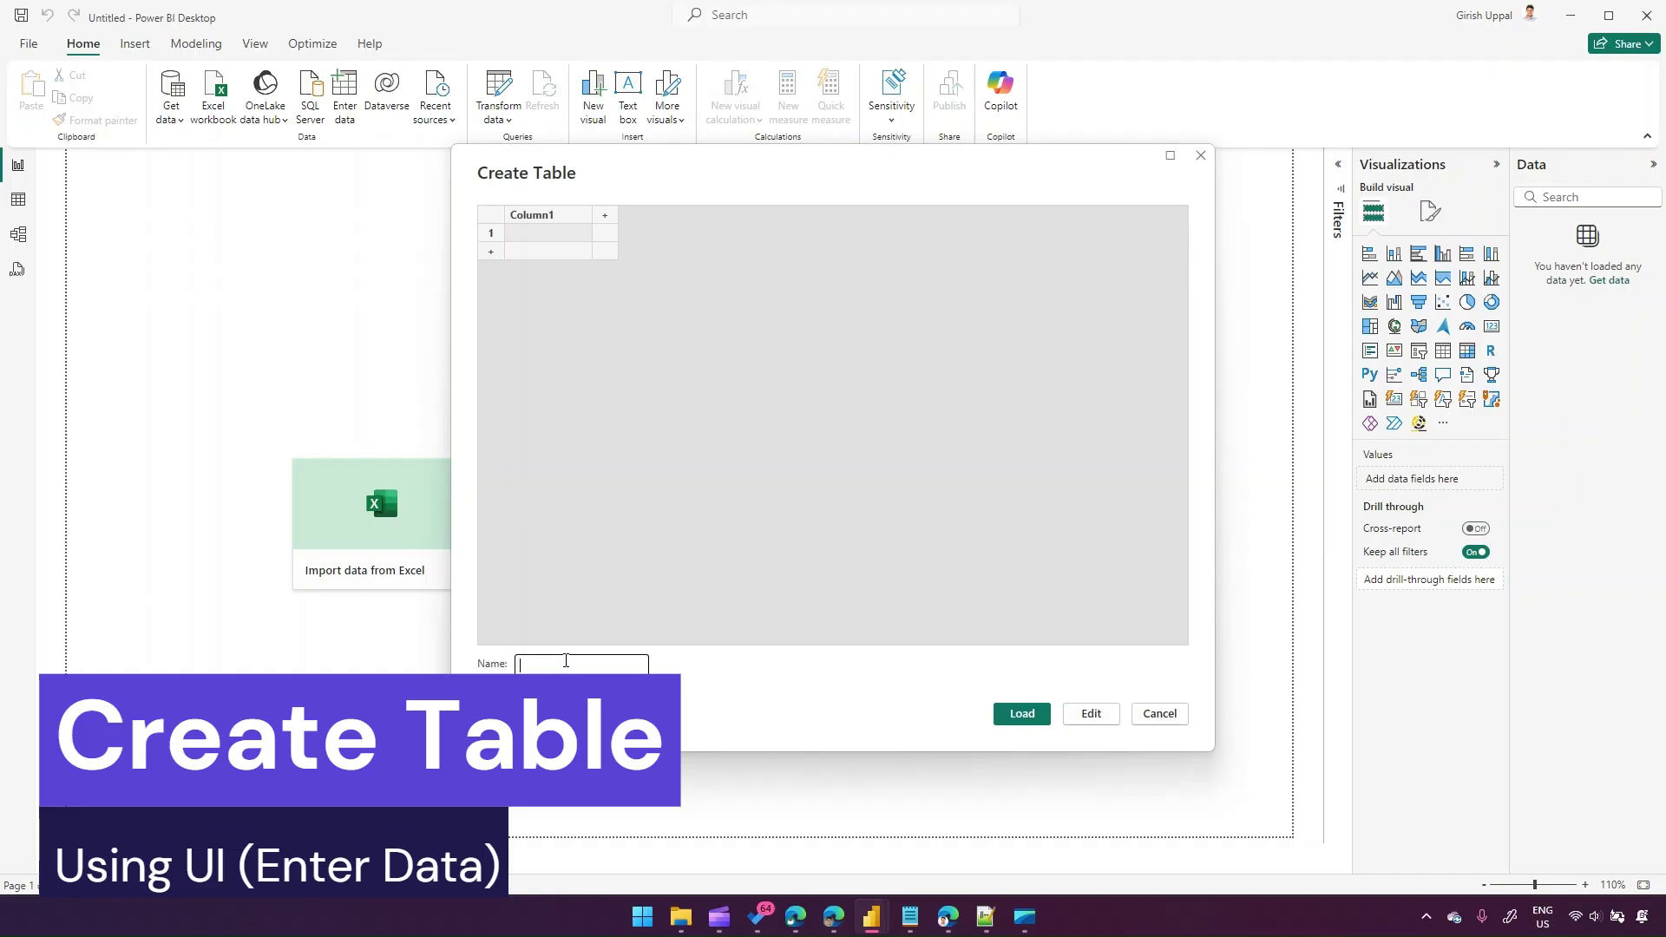
pyautogui.write('le')
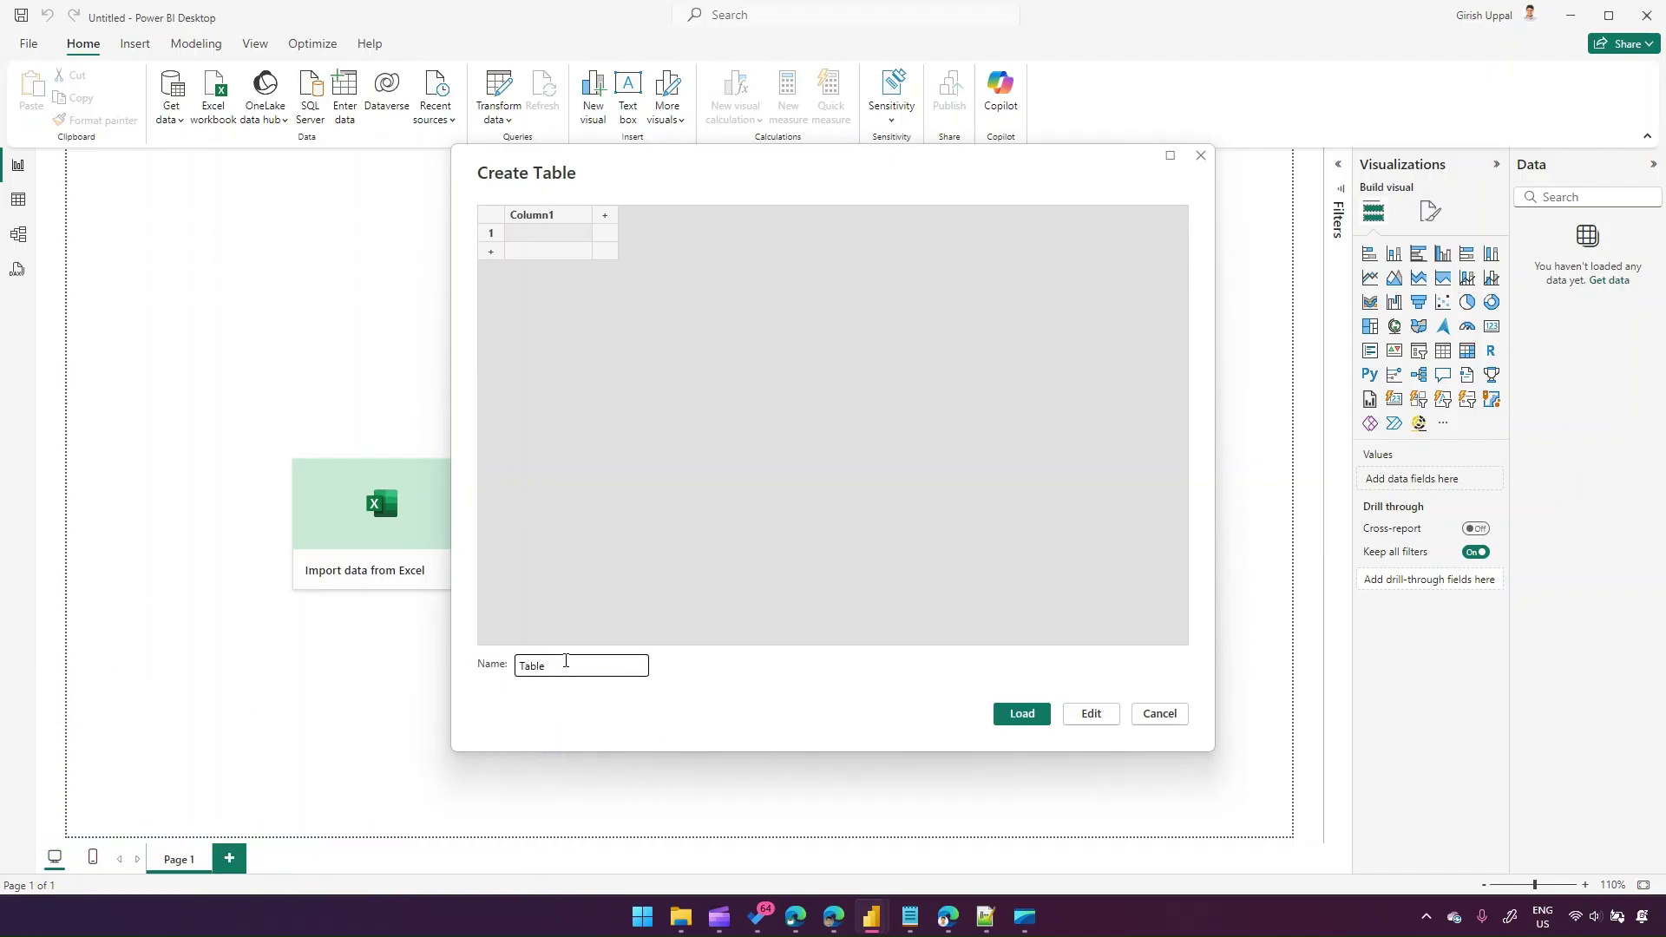
pyautogui.write('ViaEnterData')
# Set up three columns in the new table with the headers Name, Age and Salary
pyautogui.doubleClick(545, 217)
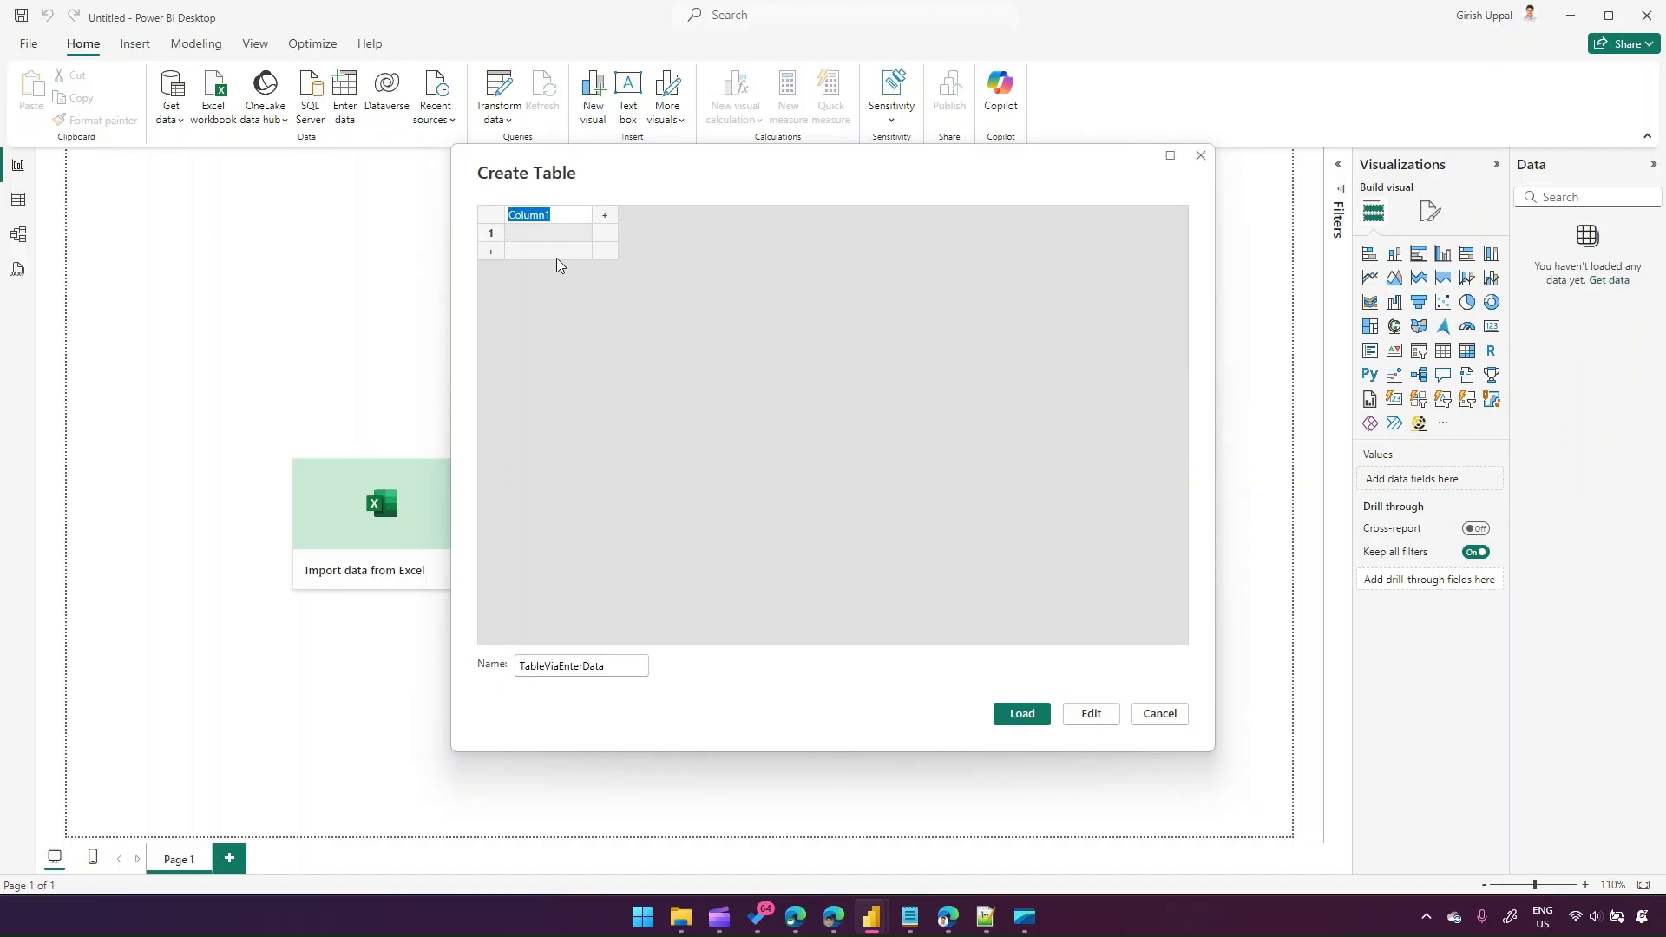
pyautogui.write('Name')
pyautogui.click(604, 219)
pyautogui.write('Age')
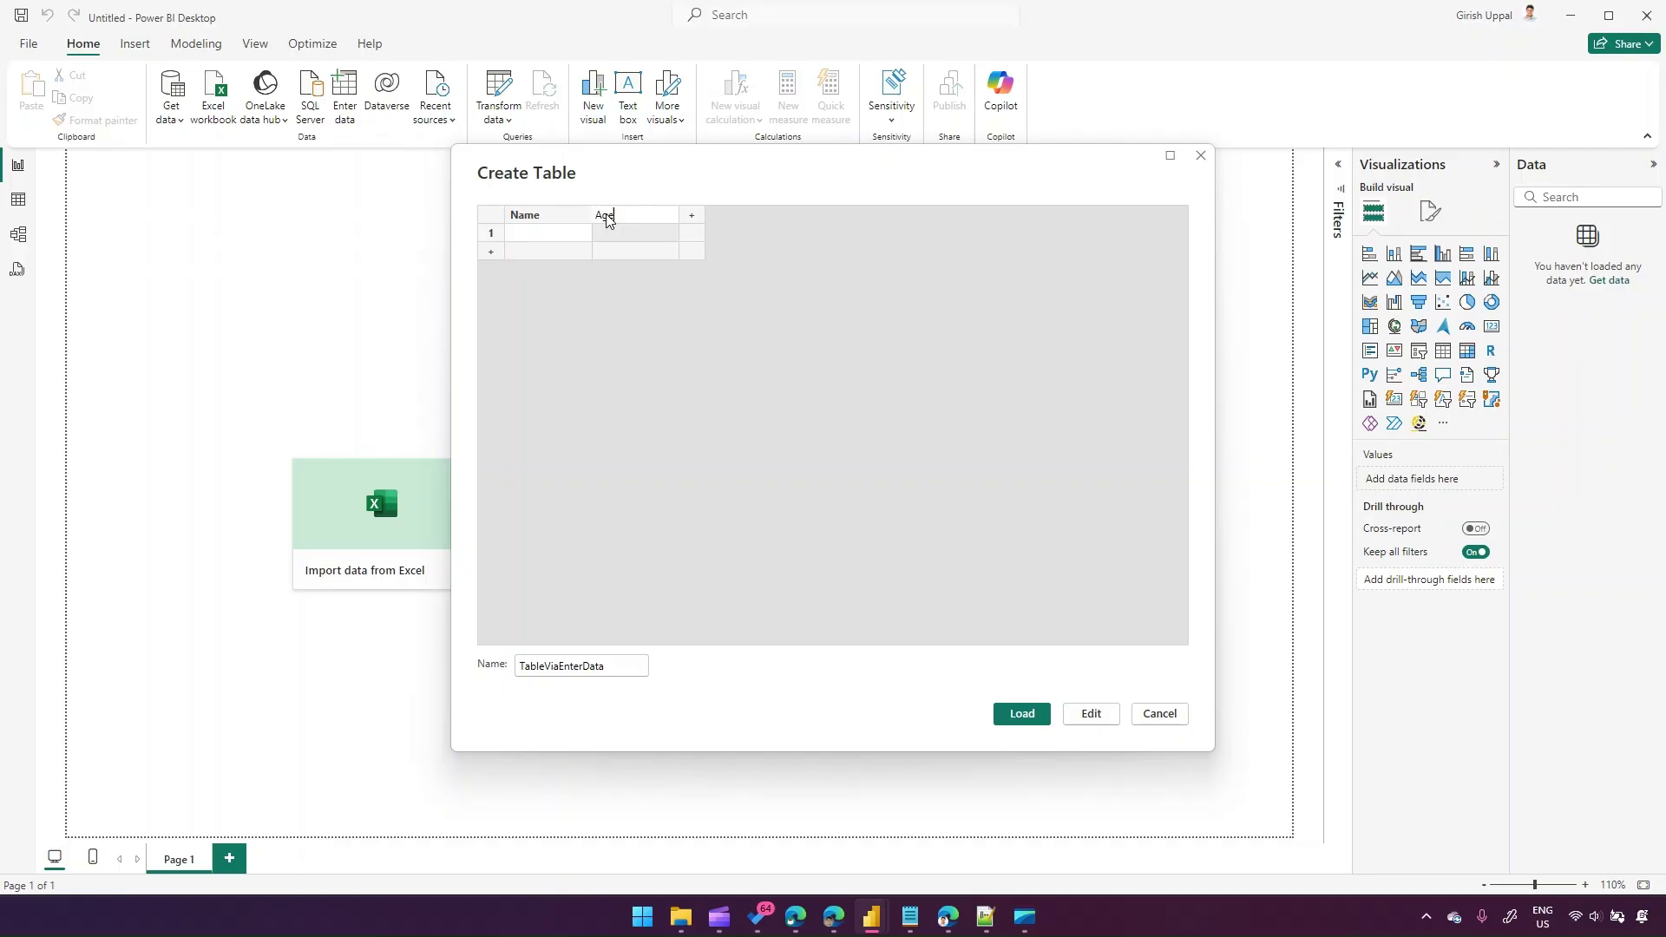
pyautogui.click(691, 215)
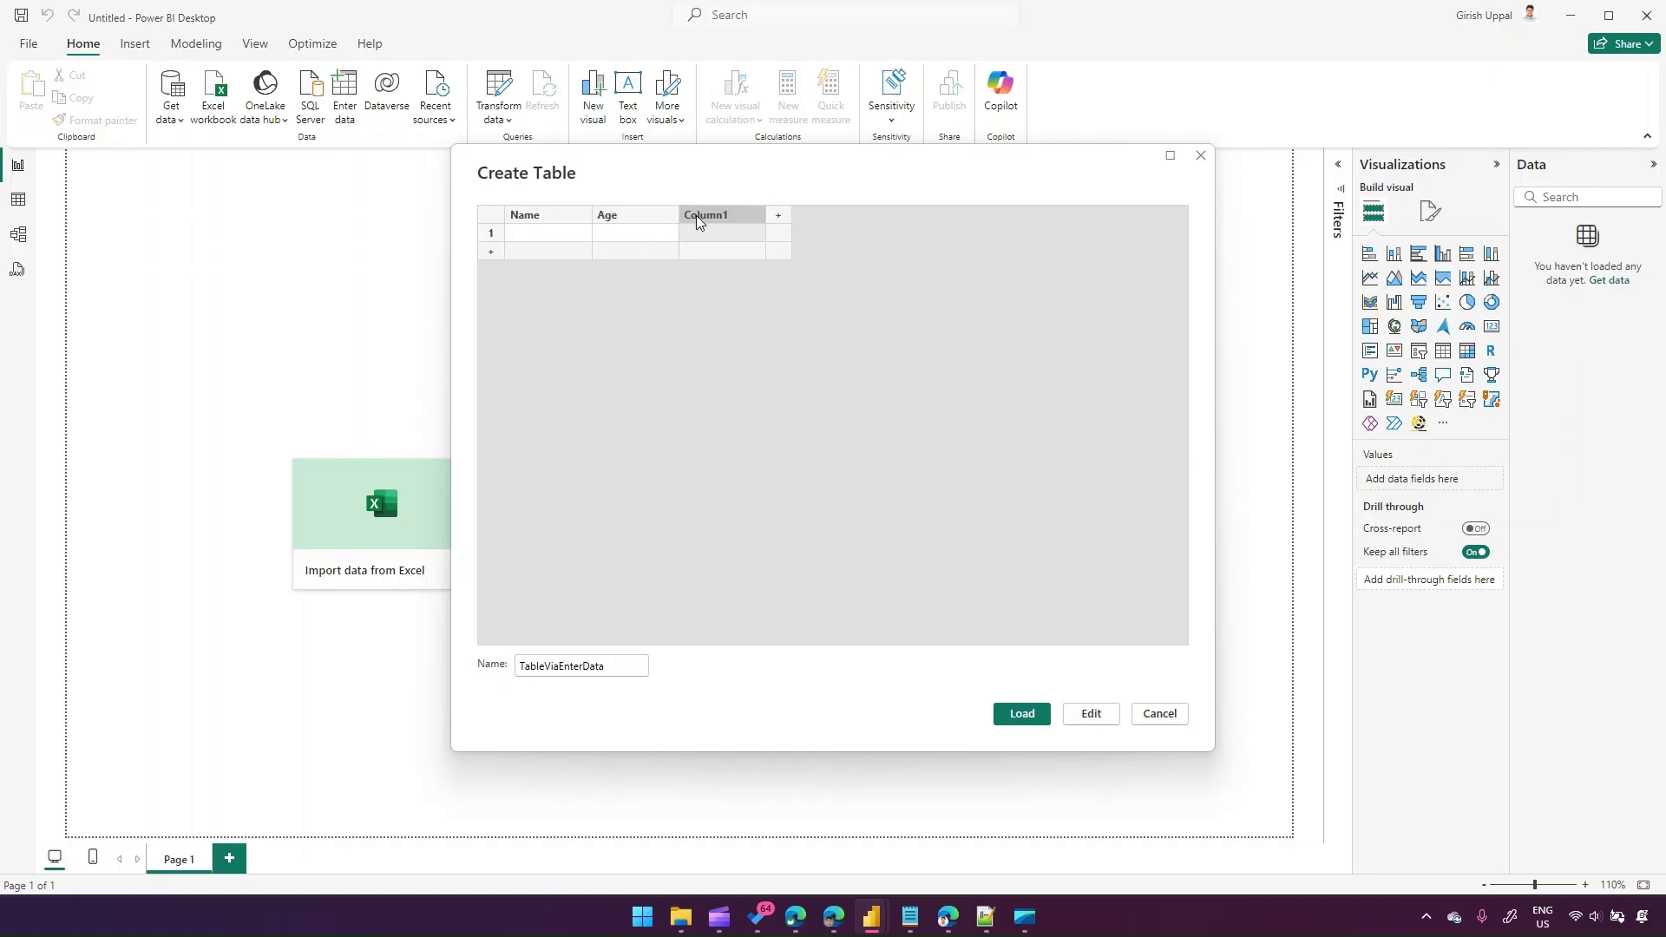
pyautogui.write('Salary')
pyautogui.click(679, 299)
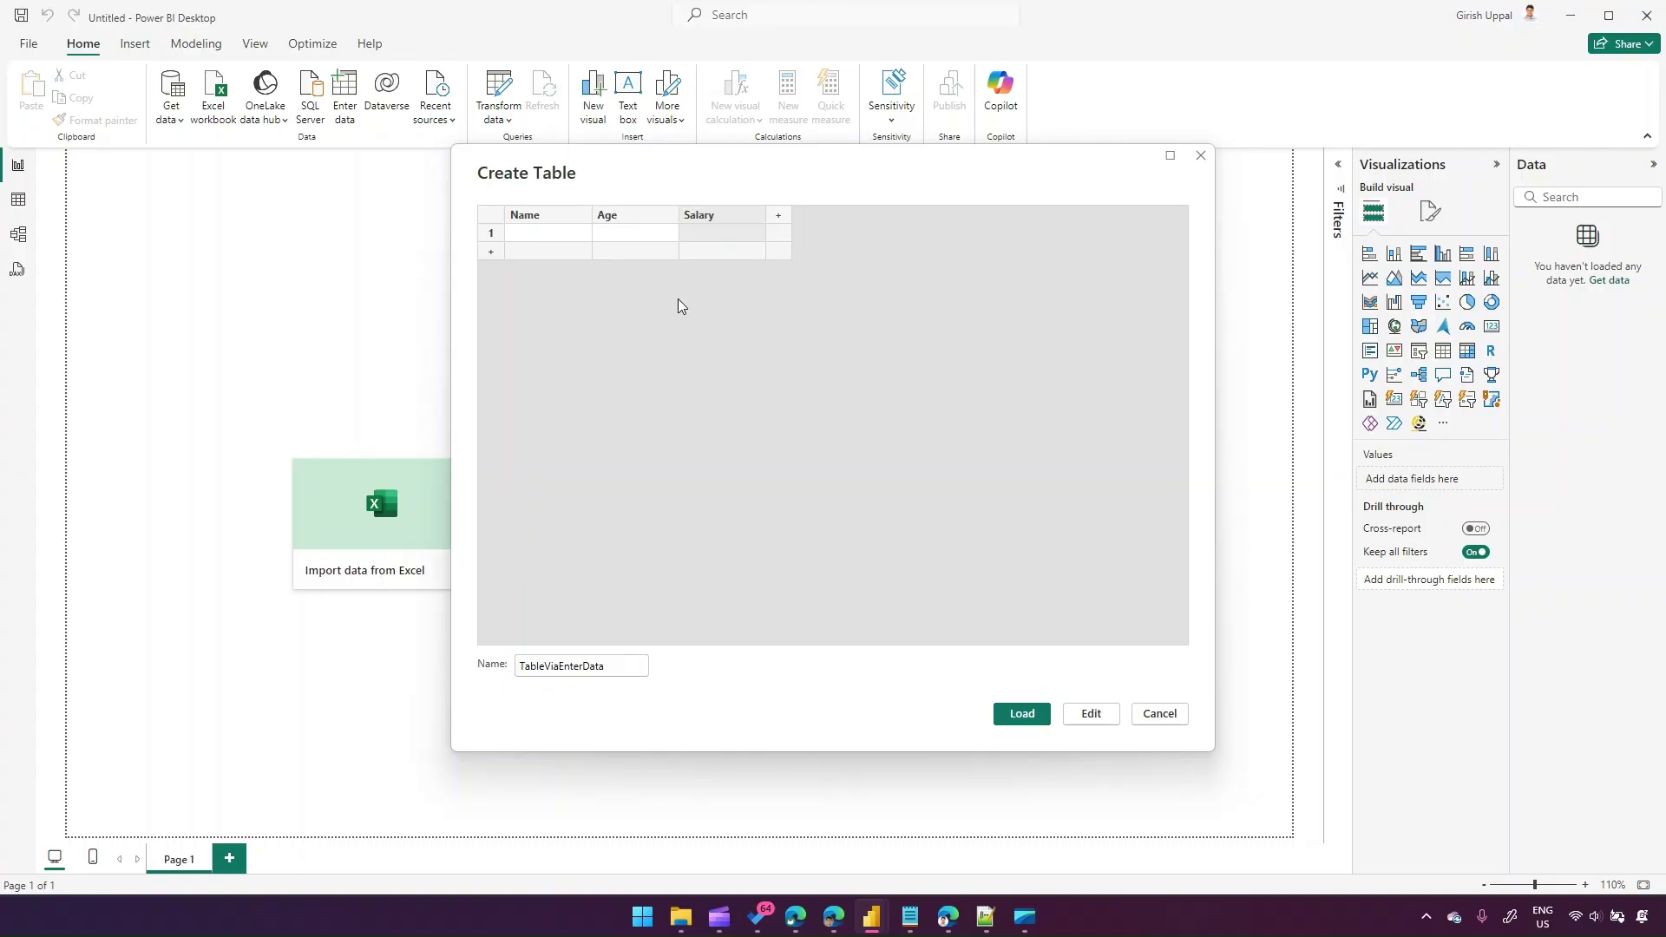
# Fill the first row with a person's first name, age 30 and salary 100
pyautogui.click(564, 234)
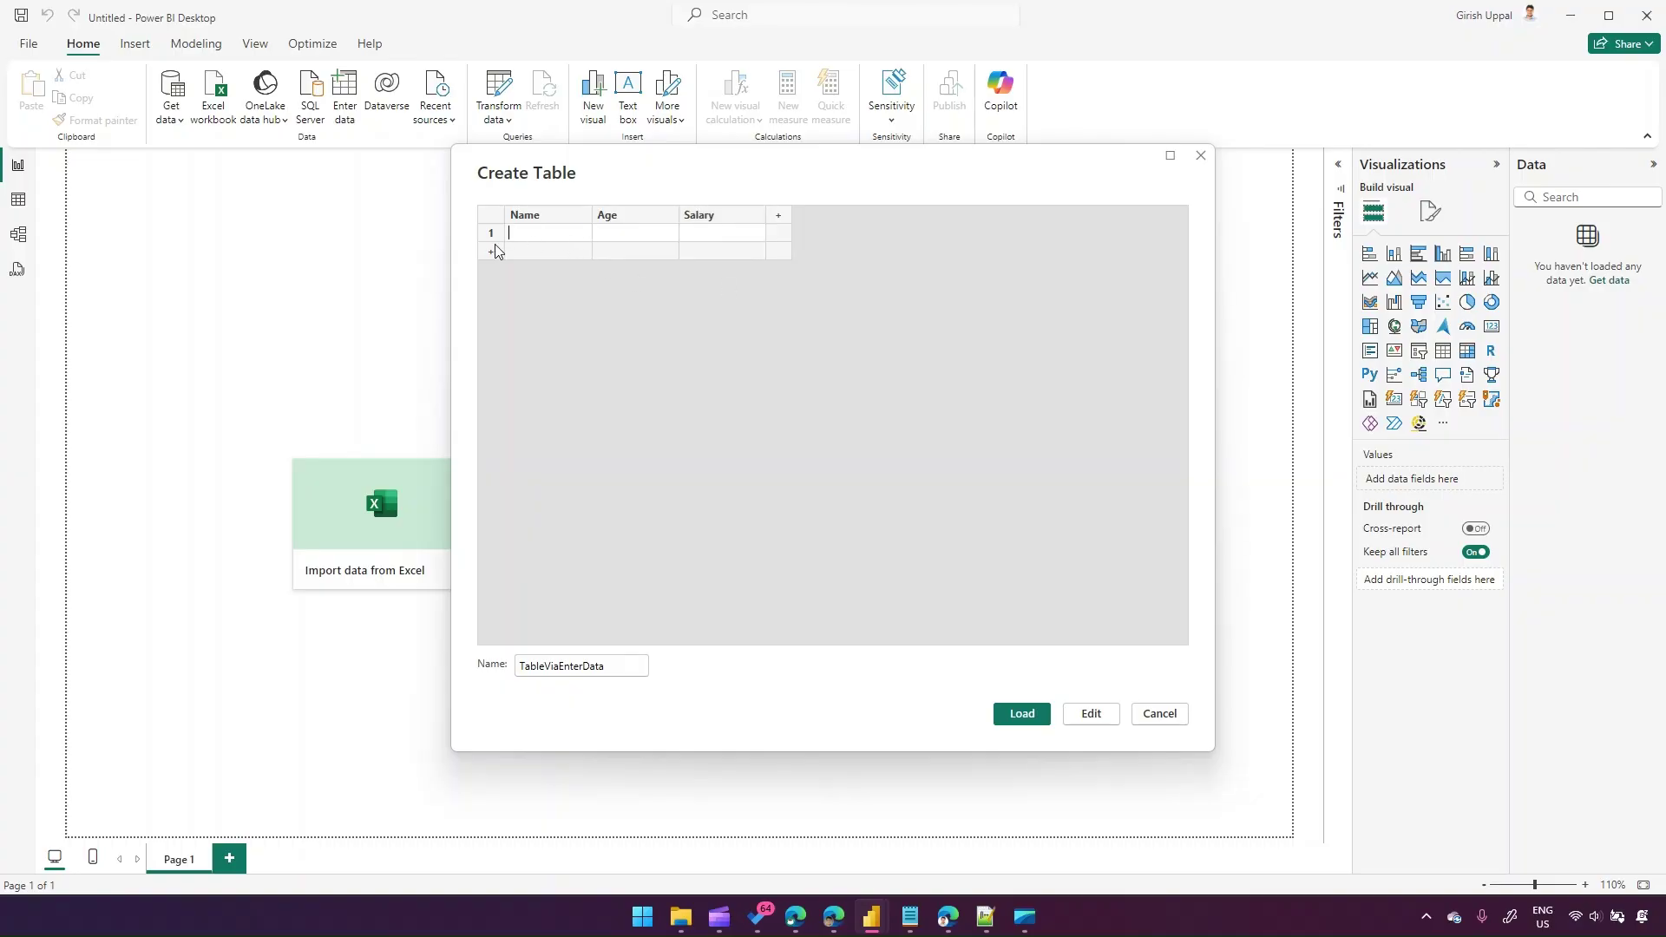
pyautogui.write('Girish')
pyautogui.press('Tab')
pyautogui.write('30')
pyautogui.press('Tab')
pyautogui.write('100')
# Add a second row with another person's first name, age 40 and salary 200
pyautogui.click(517, 251)
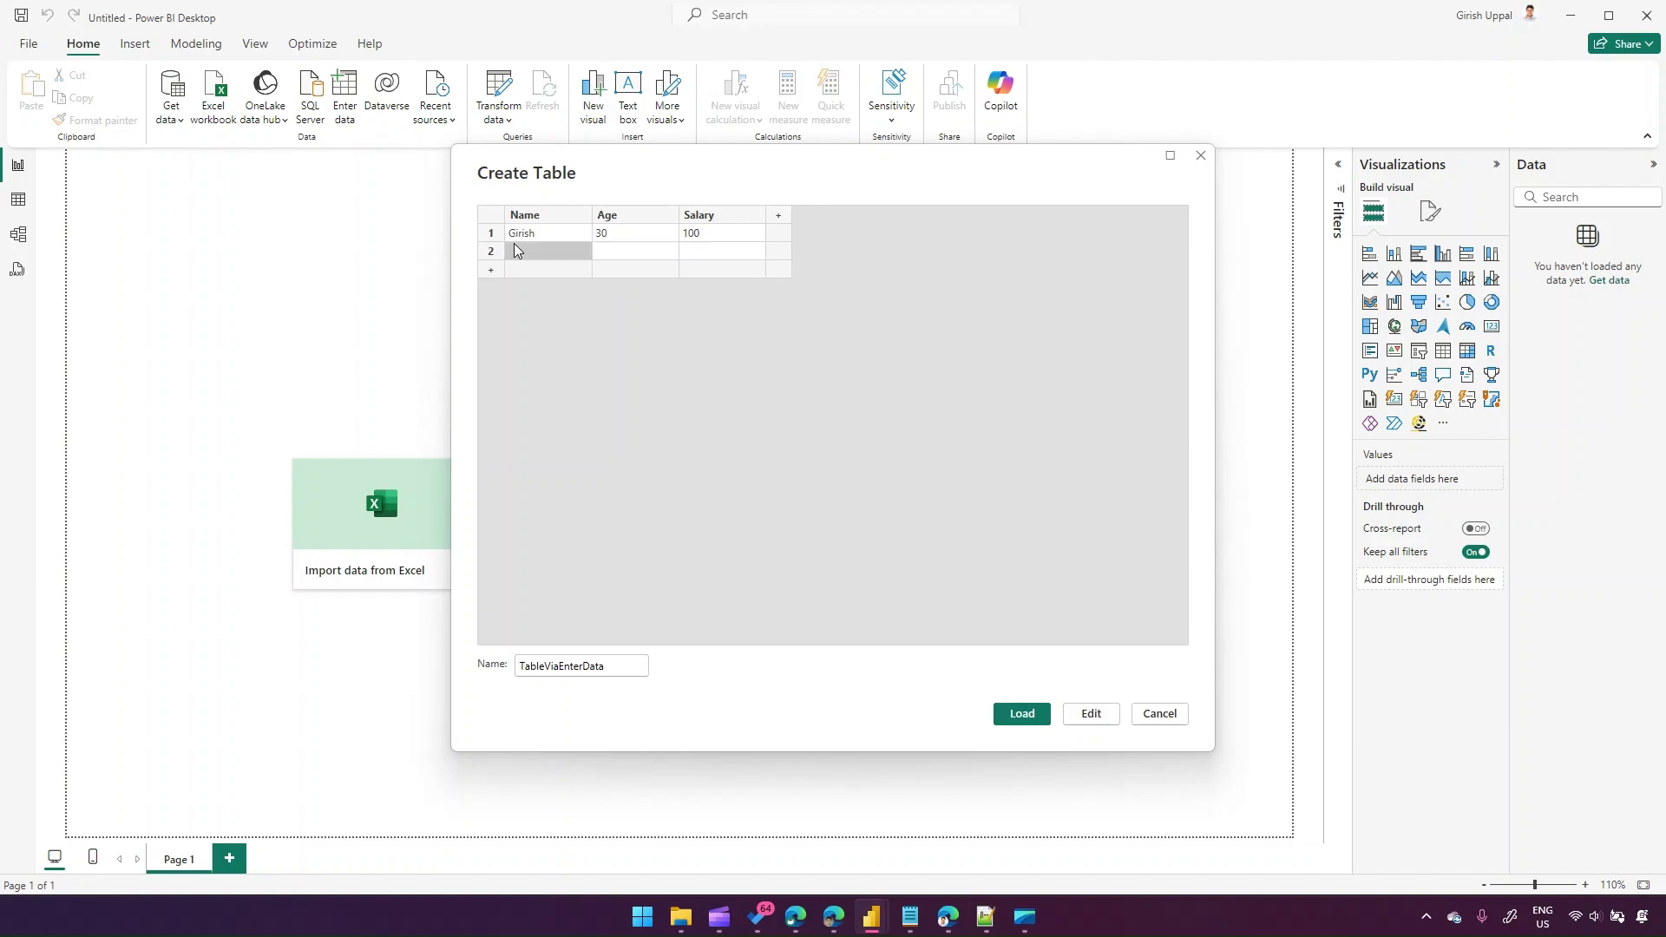
pyautogui.click(517, 250)
pyautogui.write('Brian')
pyautogui.press('Tab')
pyautogui.write('40')
pyautogui.click(708, 252)
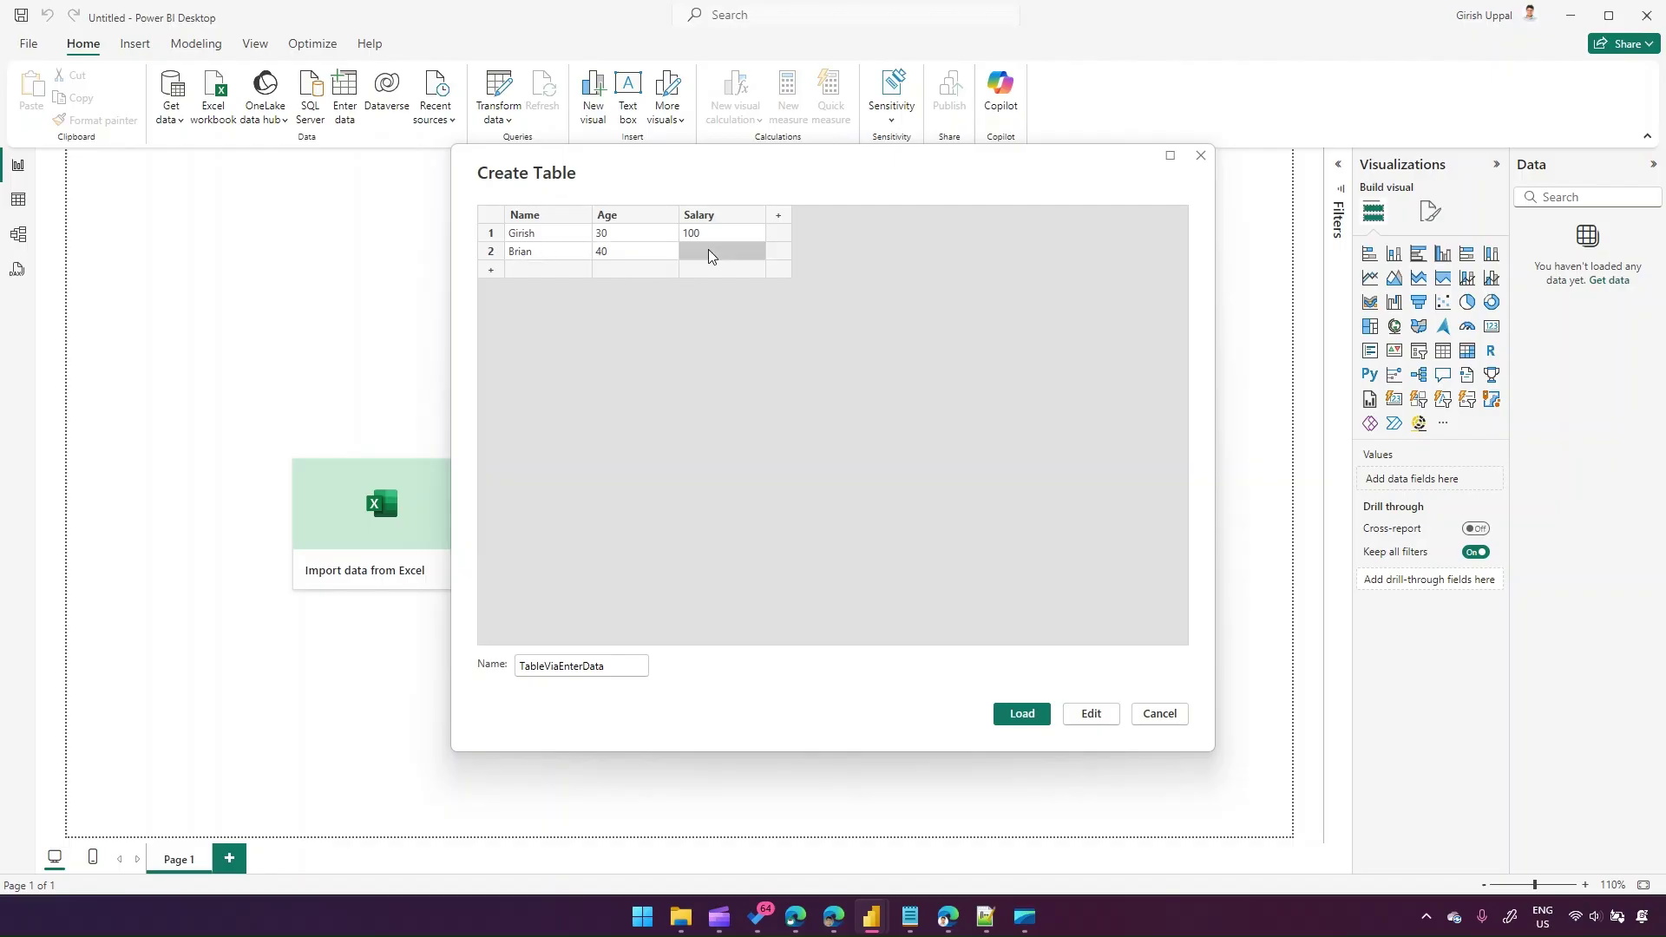
pyautogui.click(708, 252)
pyautogui.write('200')
pyautogui.click(716, 397)
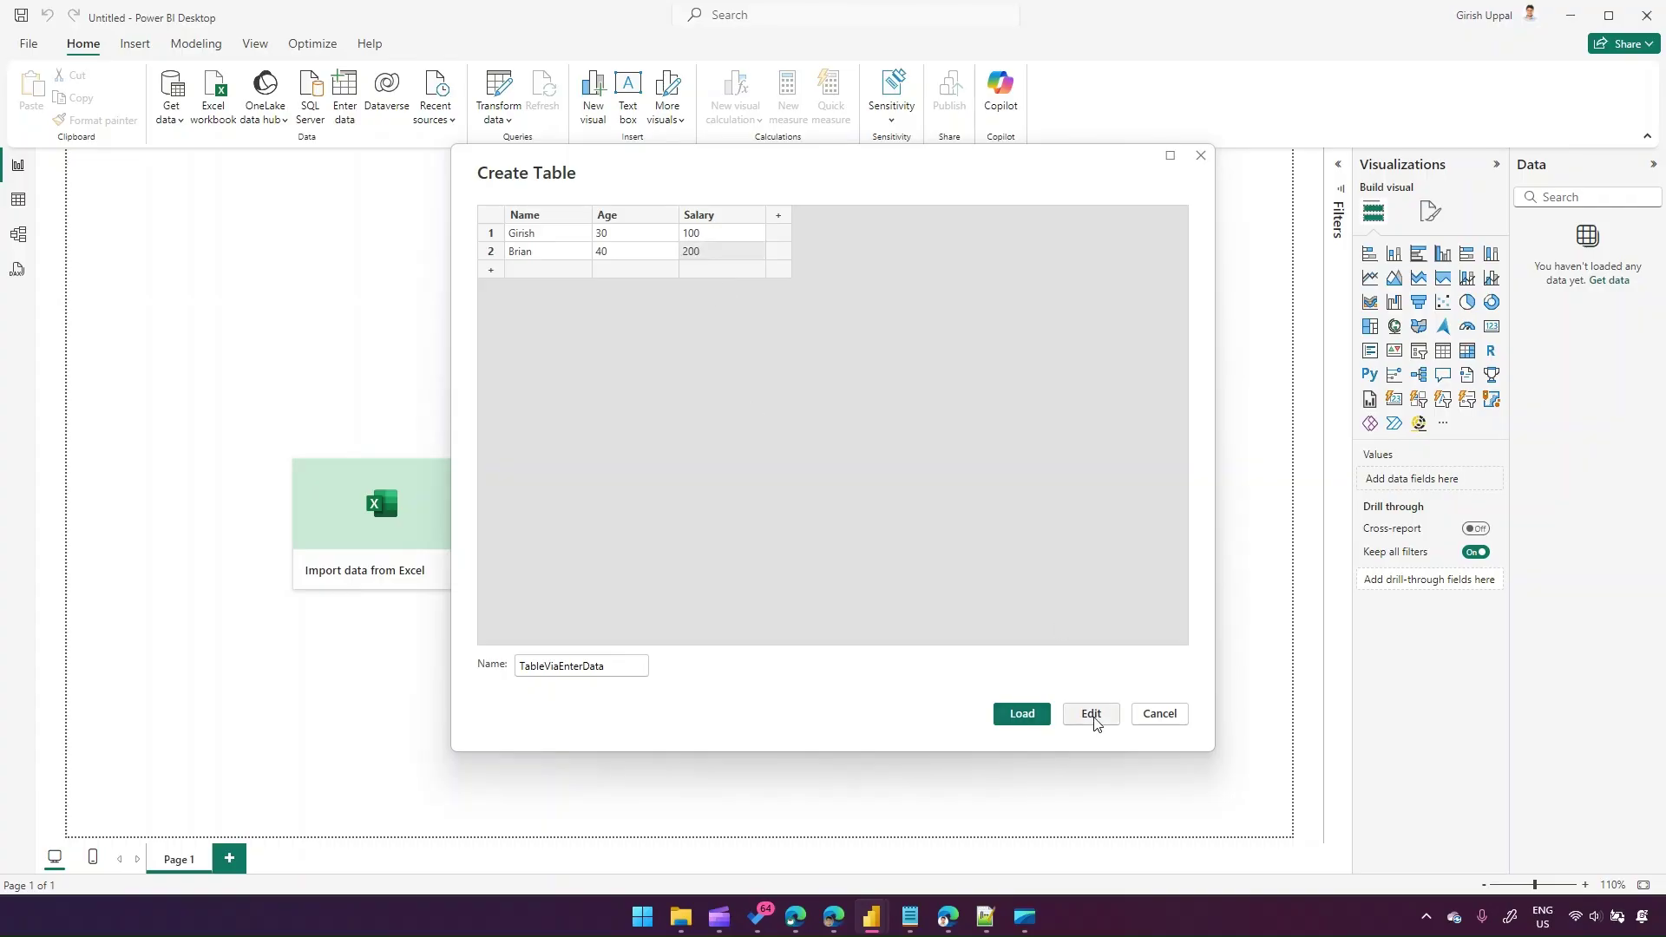
# Load TableViaEnterData into the model and expand its list of fields
pyautogui.click(1024, 714)
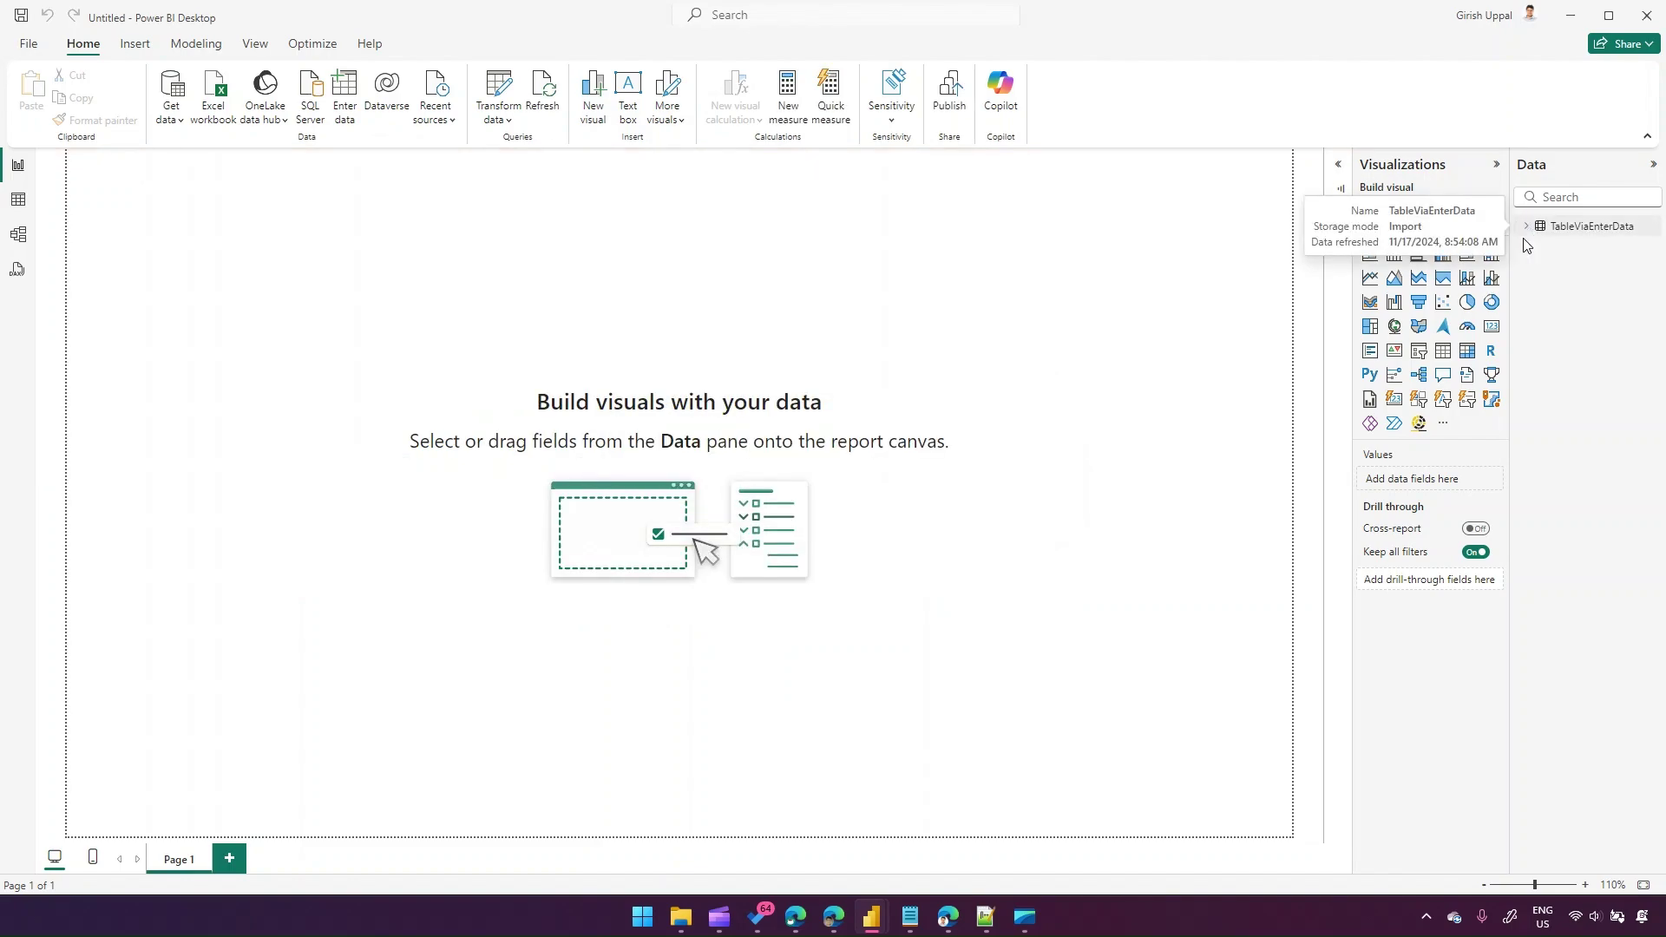
pyautogui.click(1525, 228)
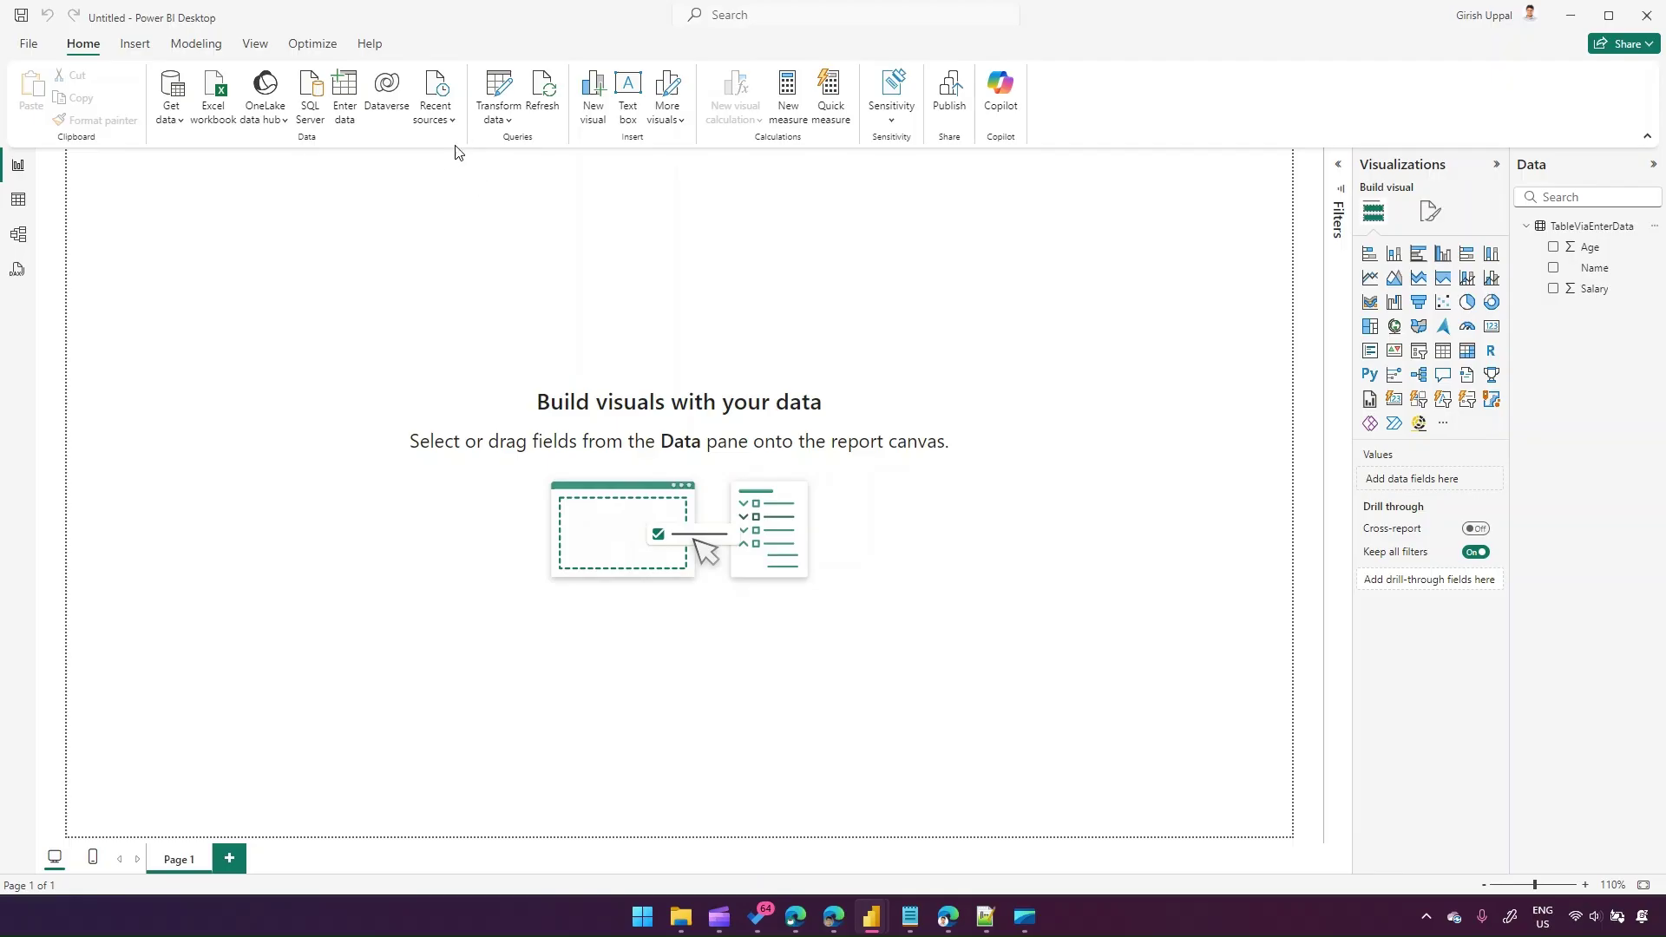
# Create a calculated table with the DAX formula TableViaDAX = { 0 }
pyautogui.click(195, 45)
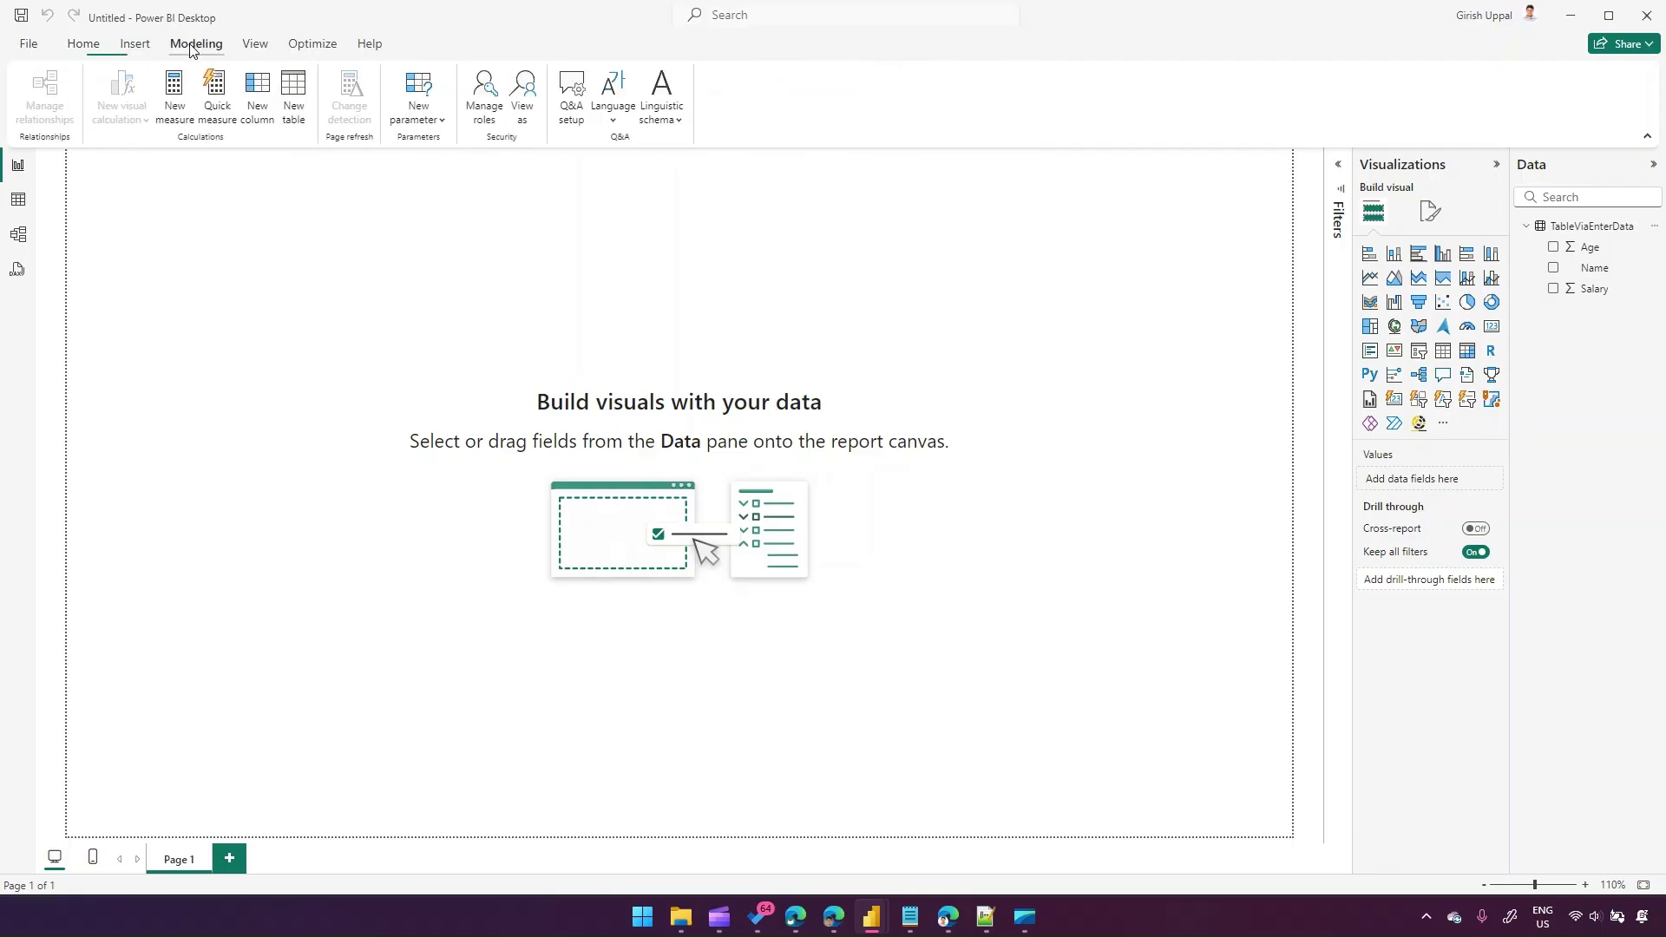
pyautogui.click(293, 111)
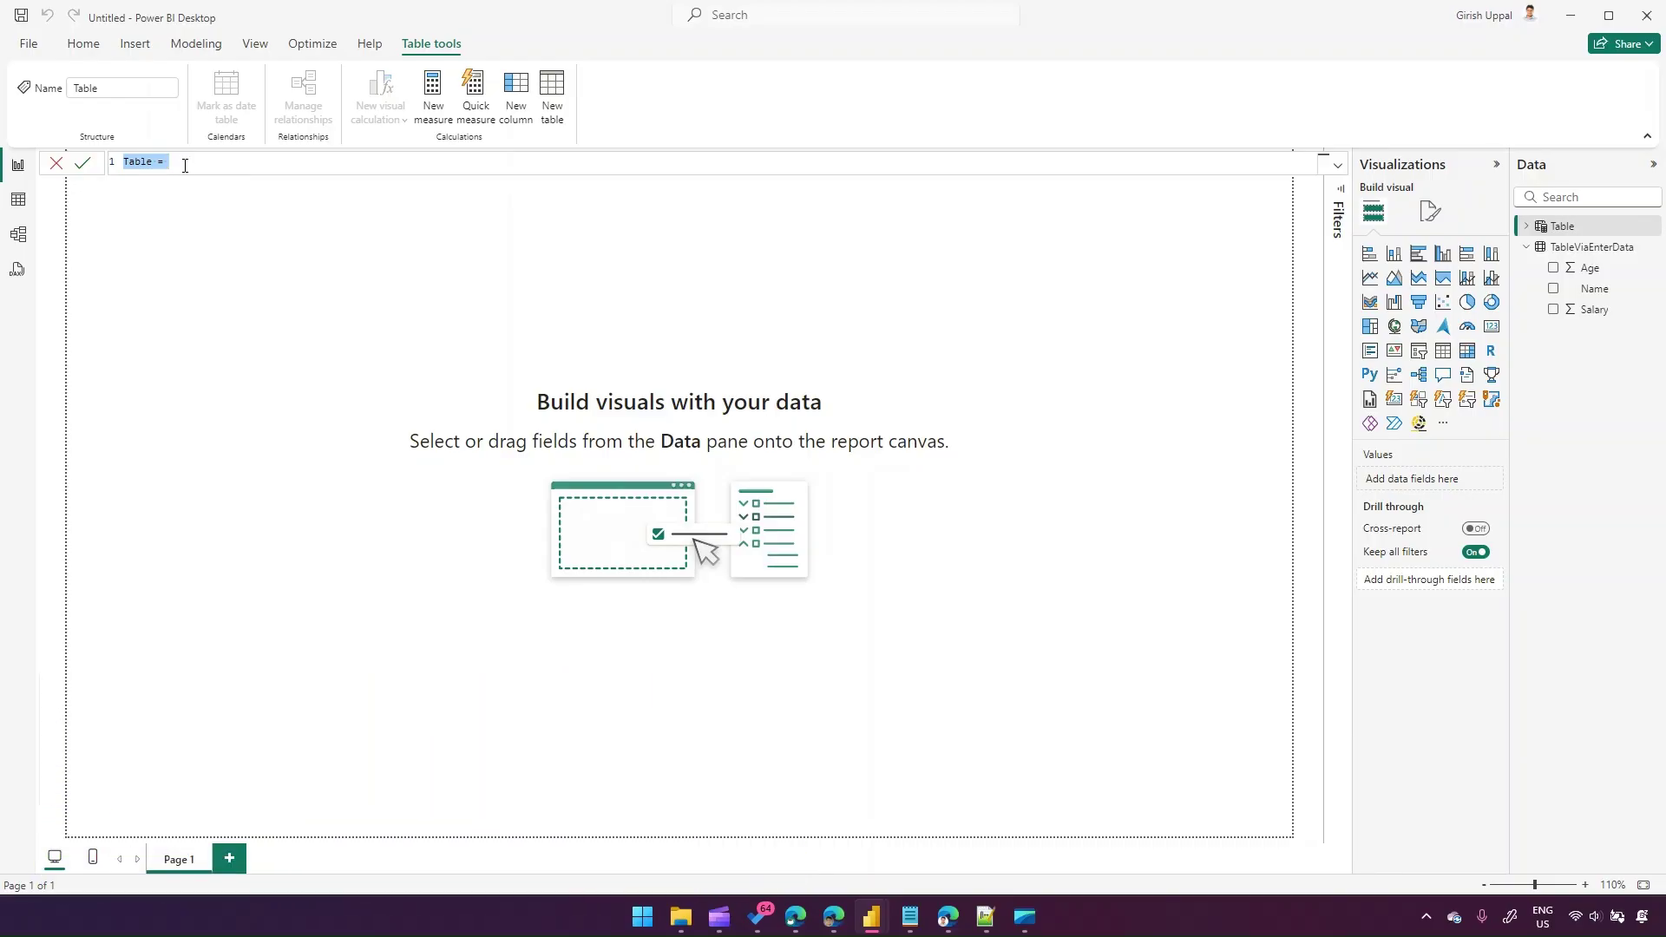
pyautogui.click(196, 159)
pyautogui.doubleClick(137, 163)
pyautogui.click(172, 161)
pyautogui.moveTo(185, 162); pyautogui.dragTo(115, 160)
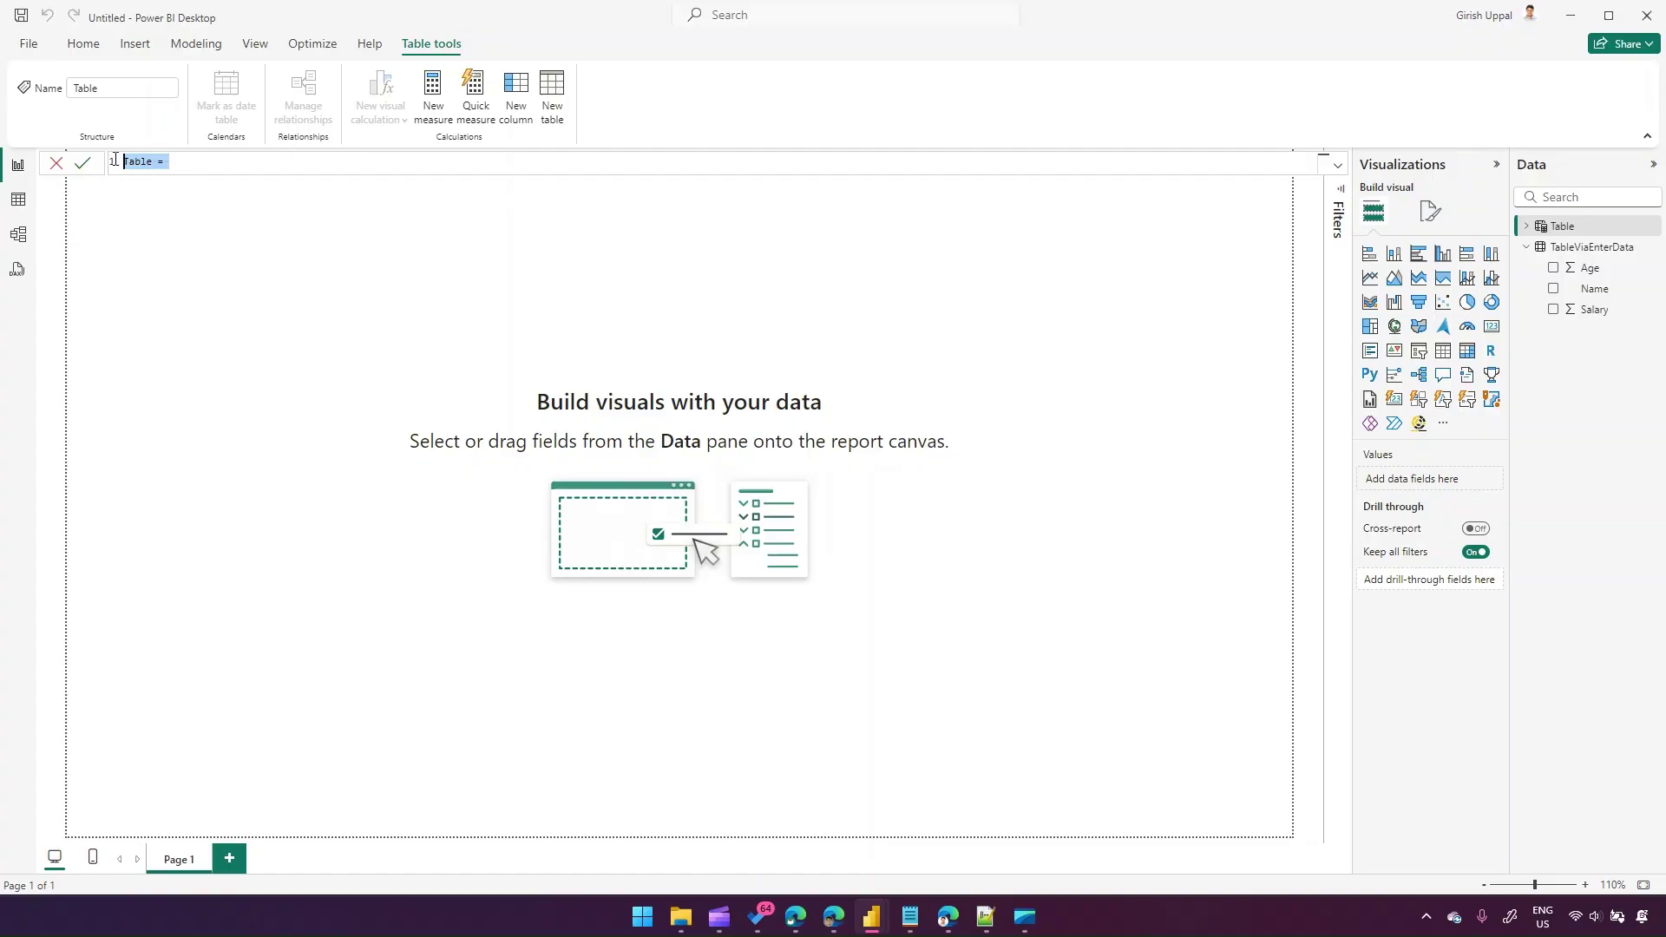
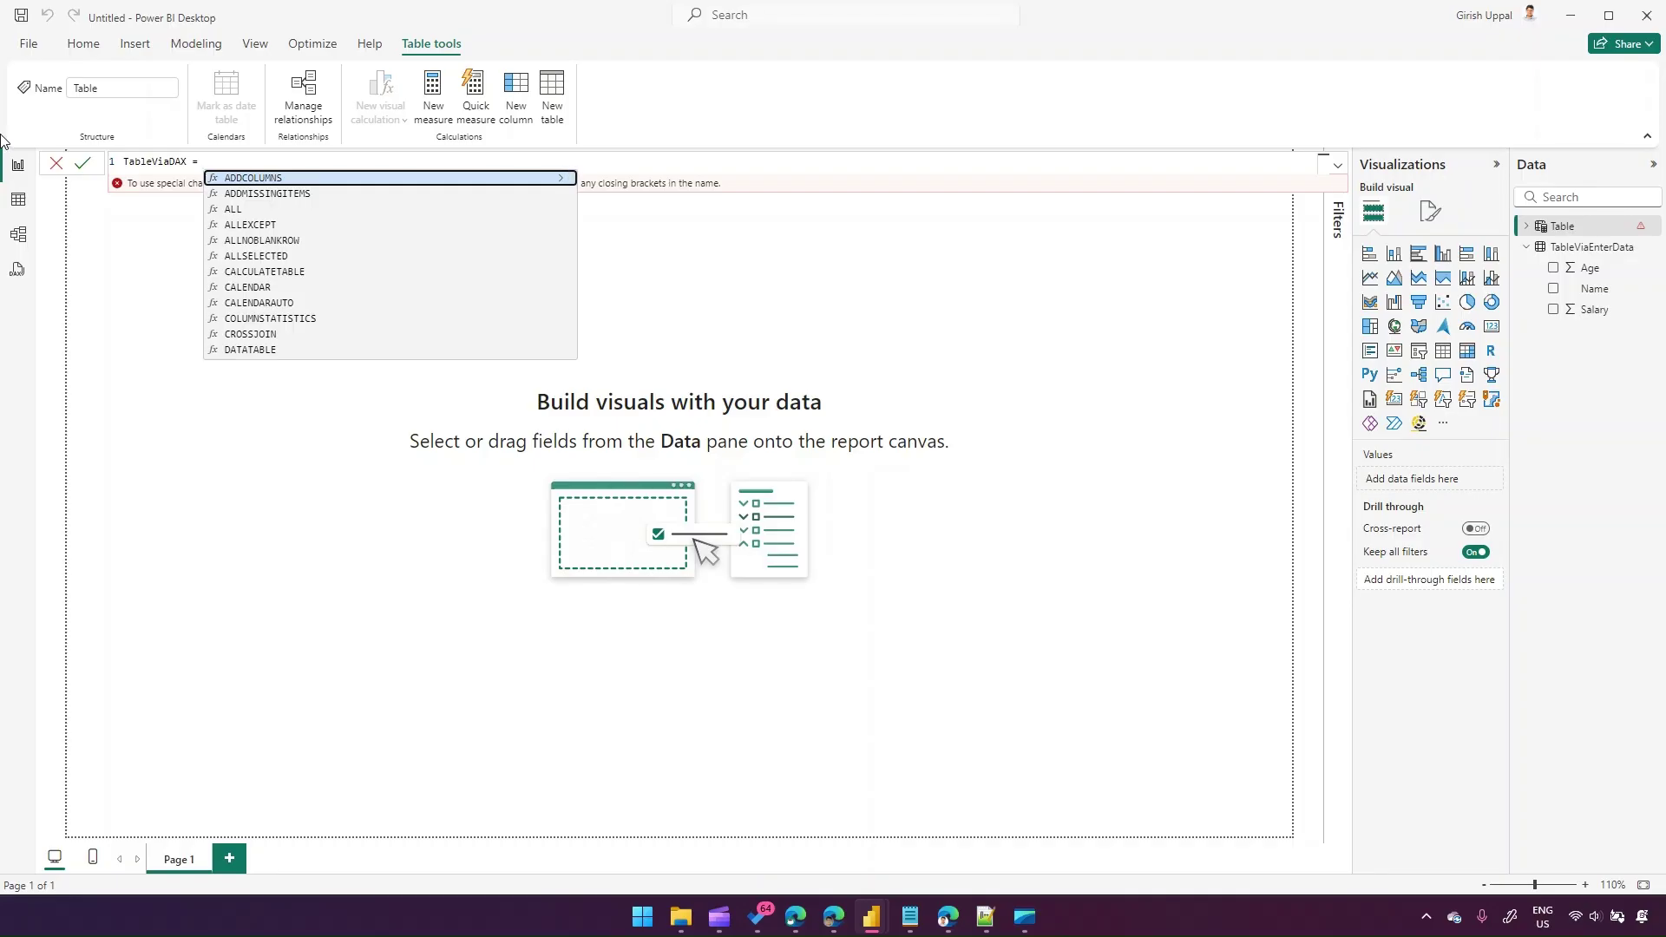
pyautogui.write('{')
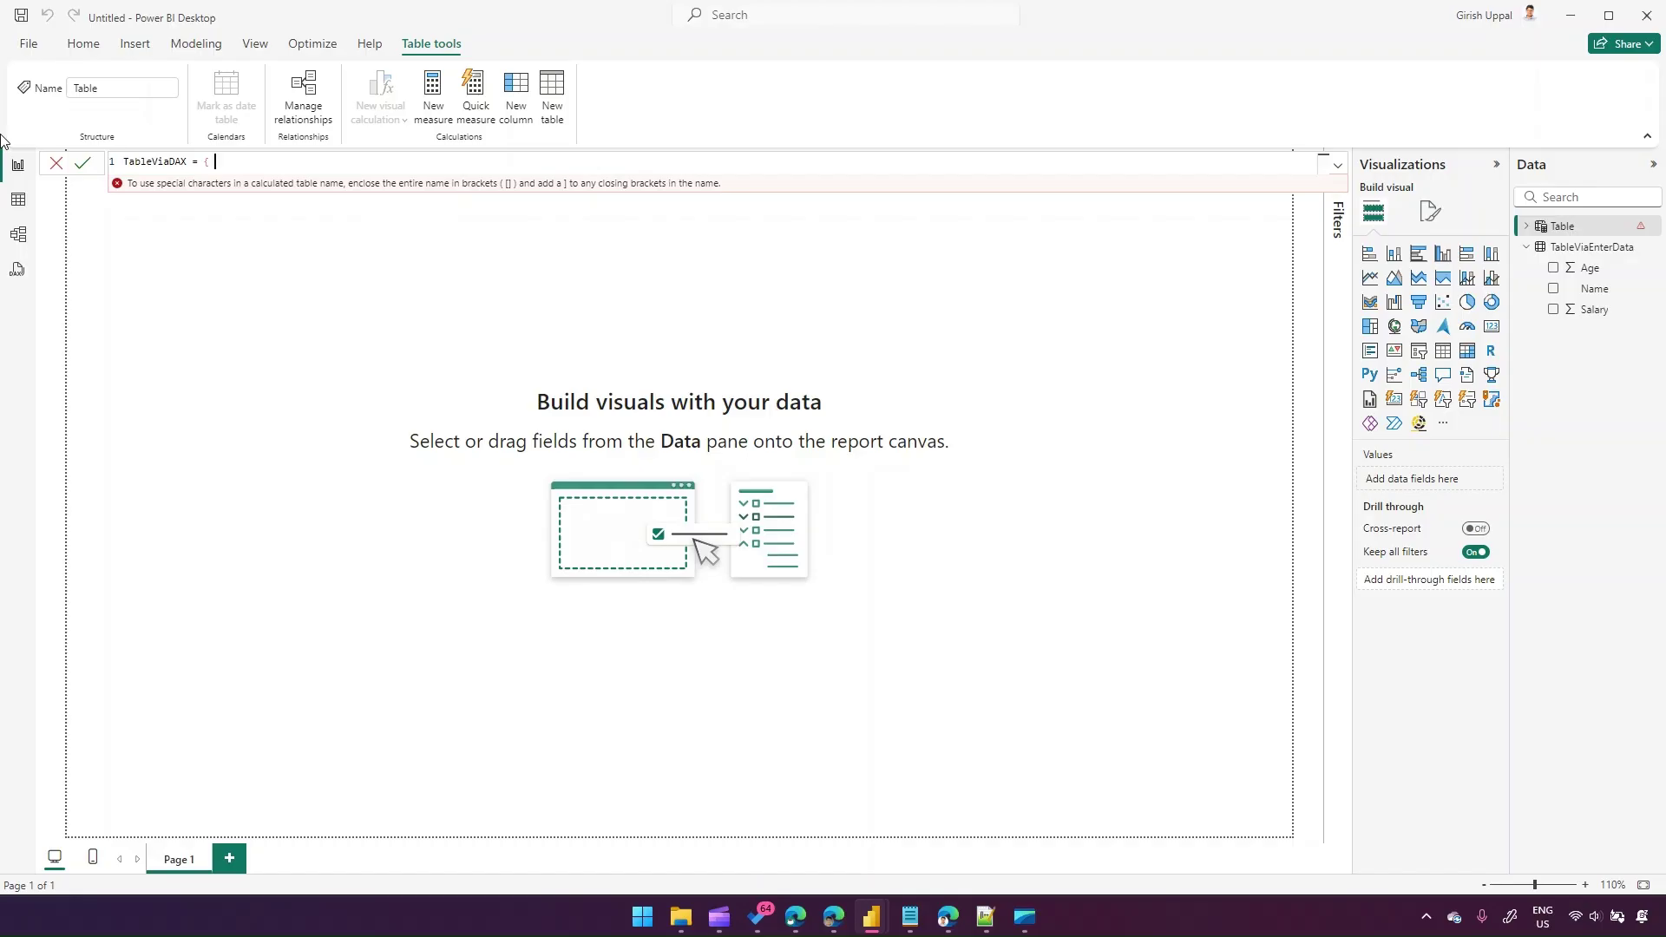
pyautogui.write(' }')
pyautogui.press('Left')
pyautogui.write('(')
pyautogui.press('Return')
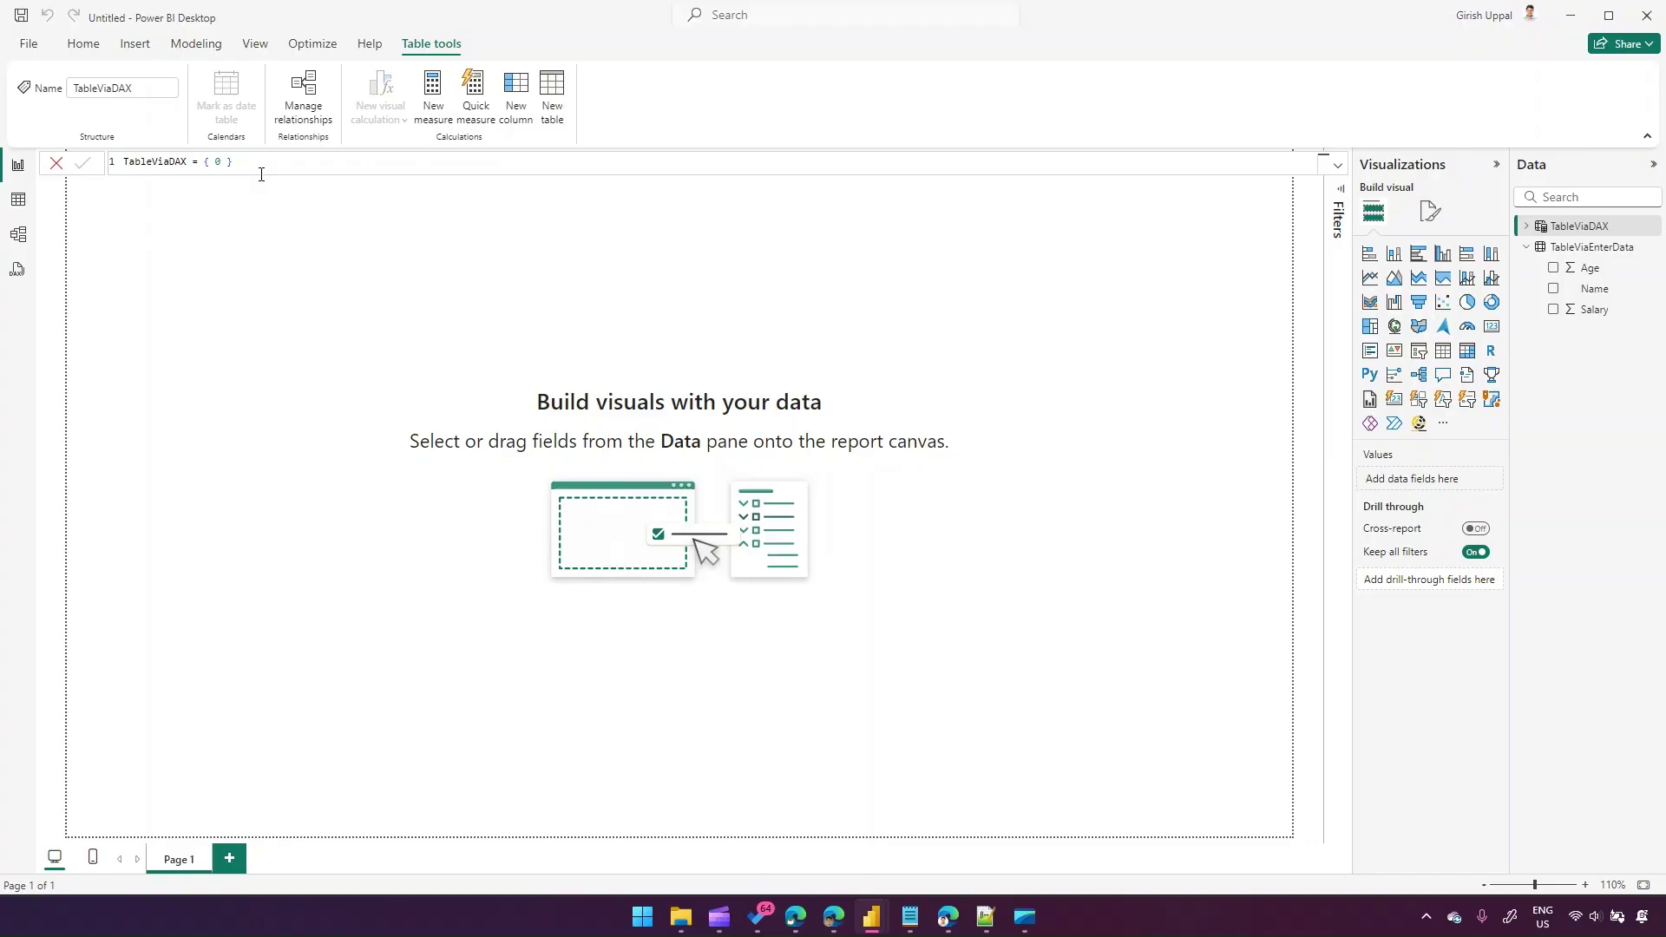
# Examine the Value column of TableViaDAX and the rows of TableViaDAX and TableViaEnterData in Table view
pyautogui.click(1540, 228)
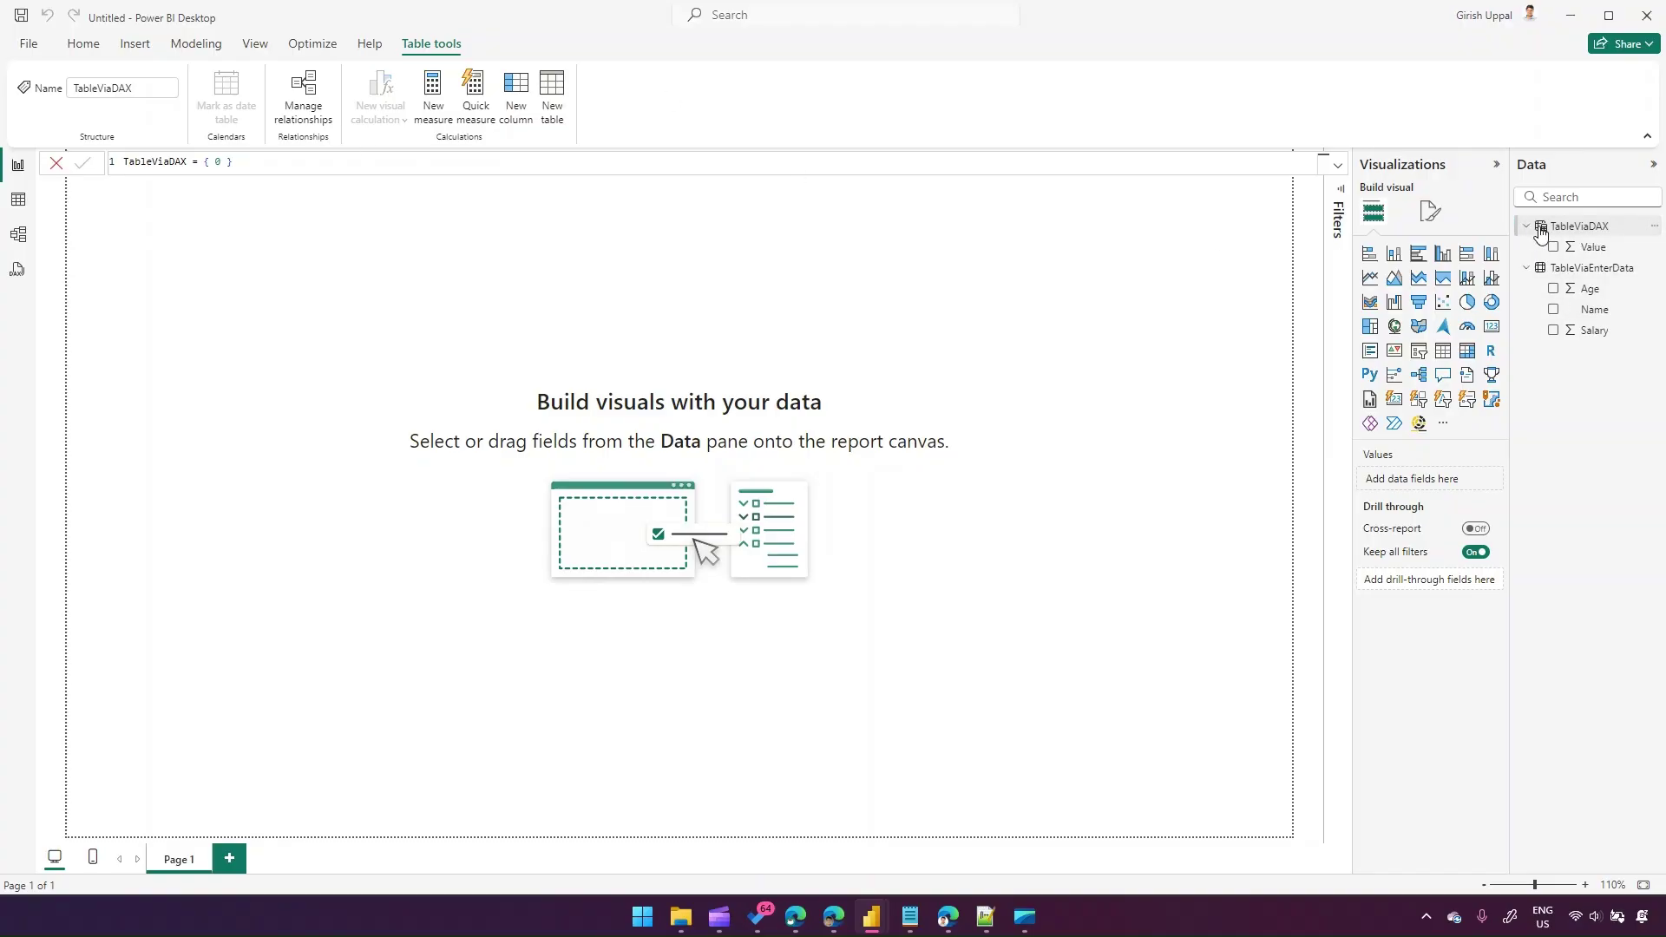
pyautogui.click(1596, 249)
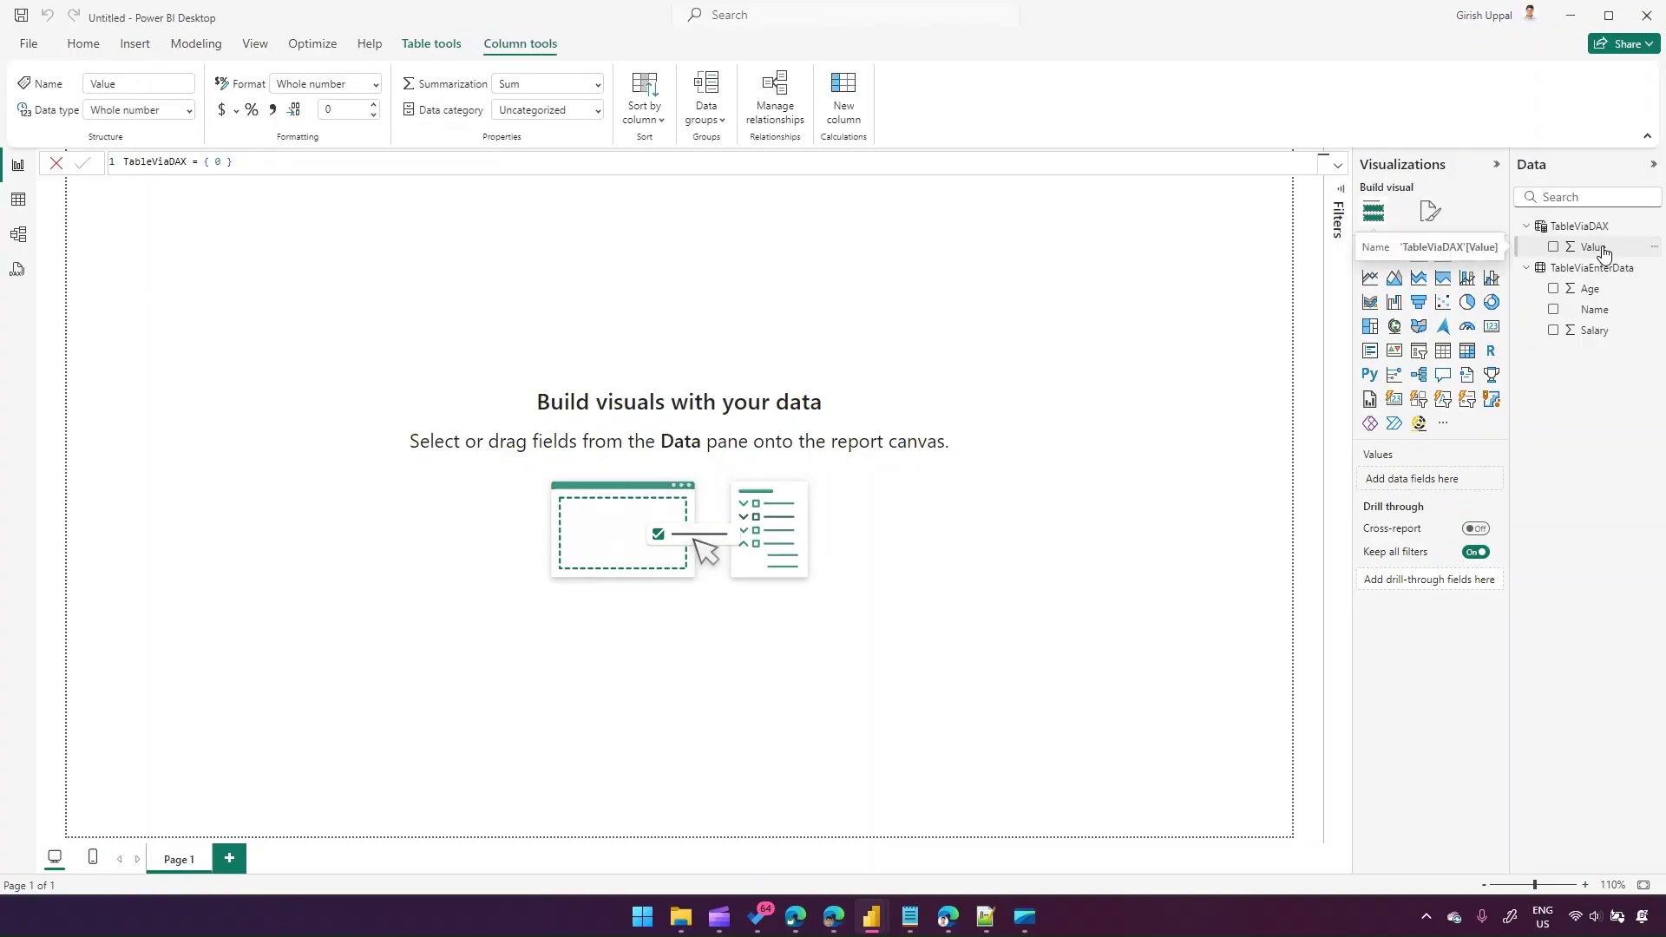
pyautogui.click(18, 201)
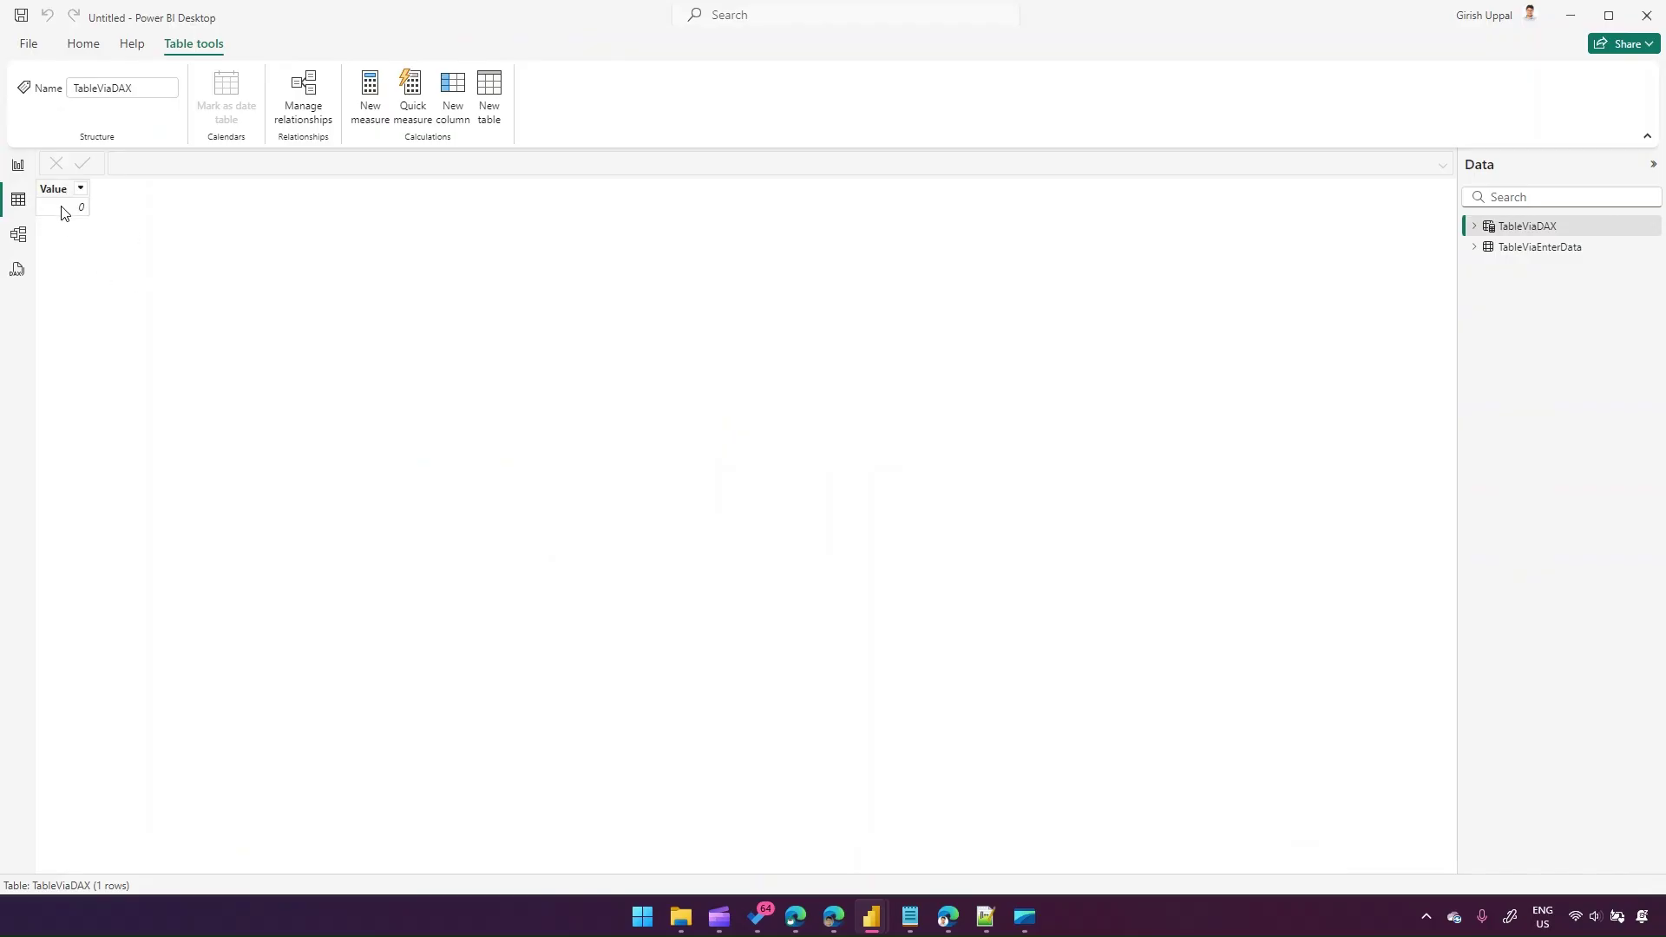
pyautogui.click(22, 168)
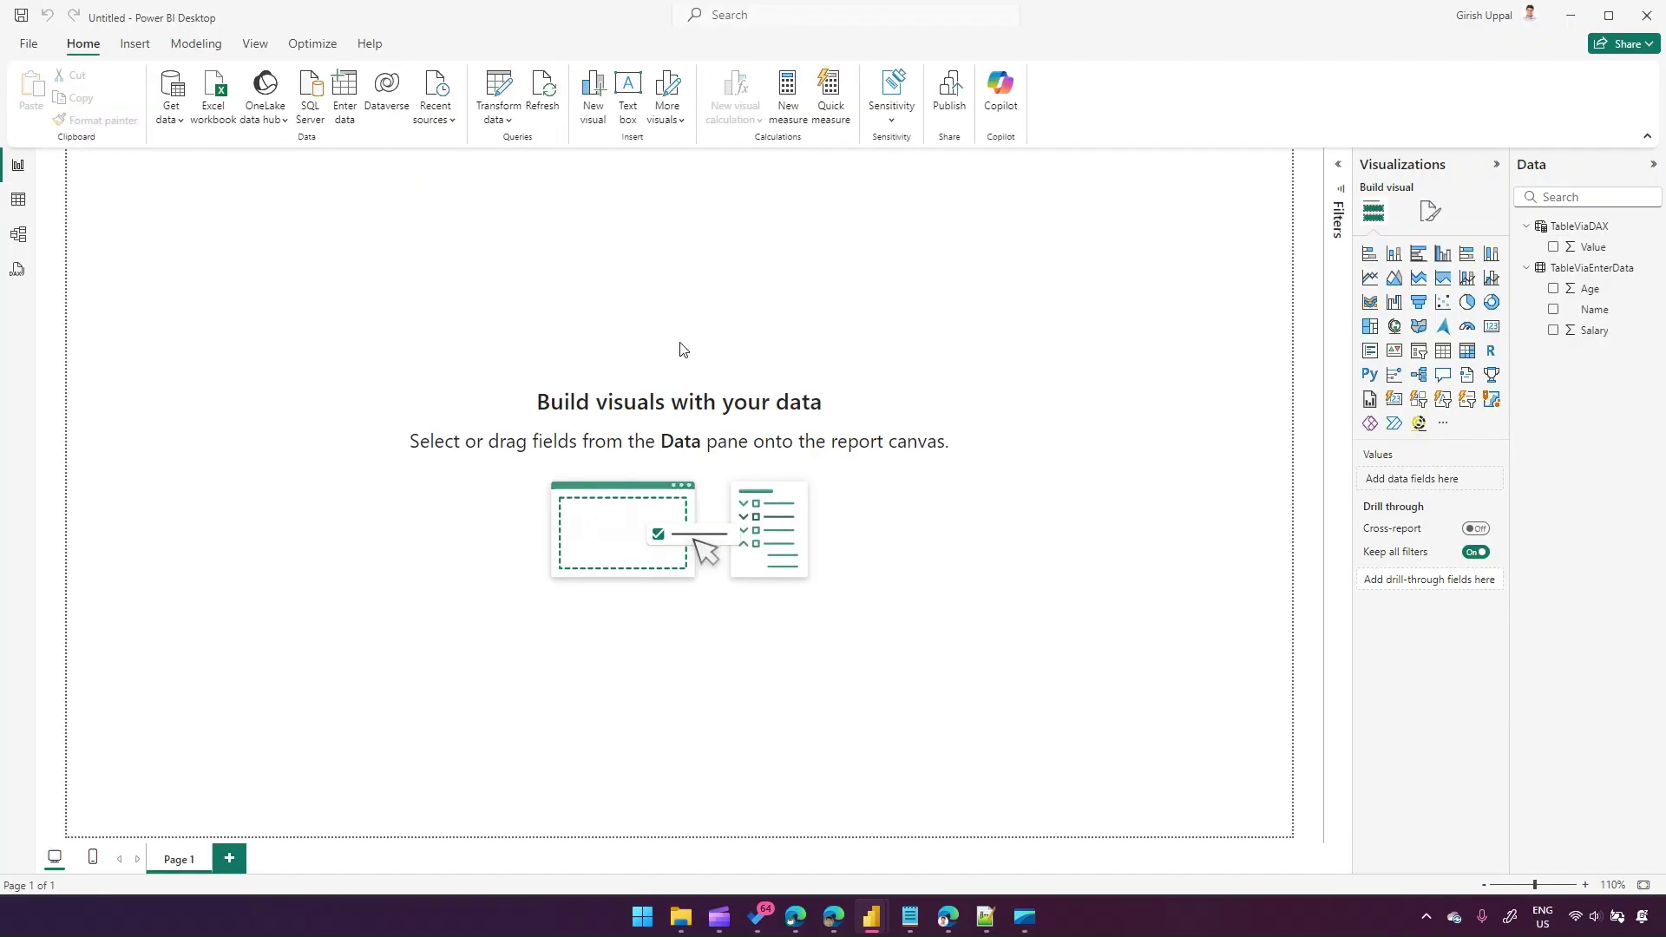
pyautogui.click(1581, 274)
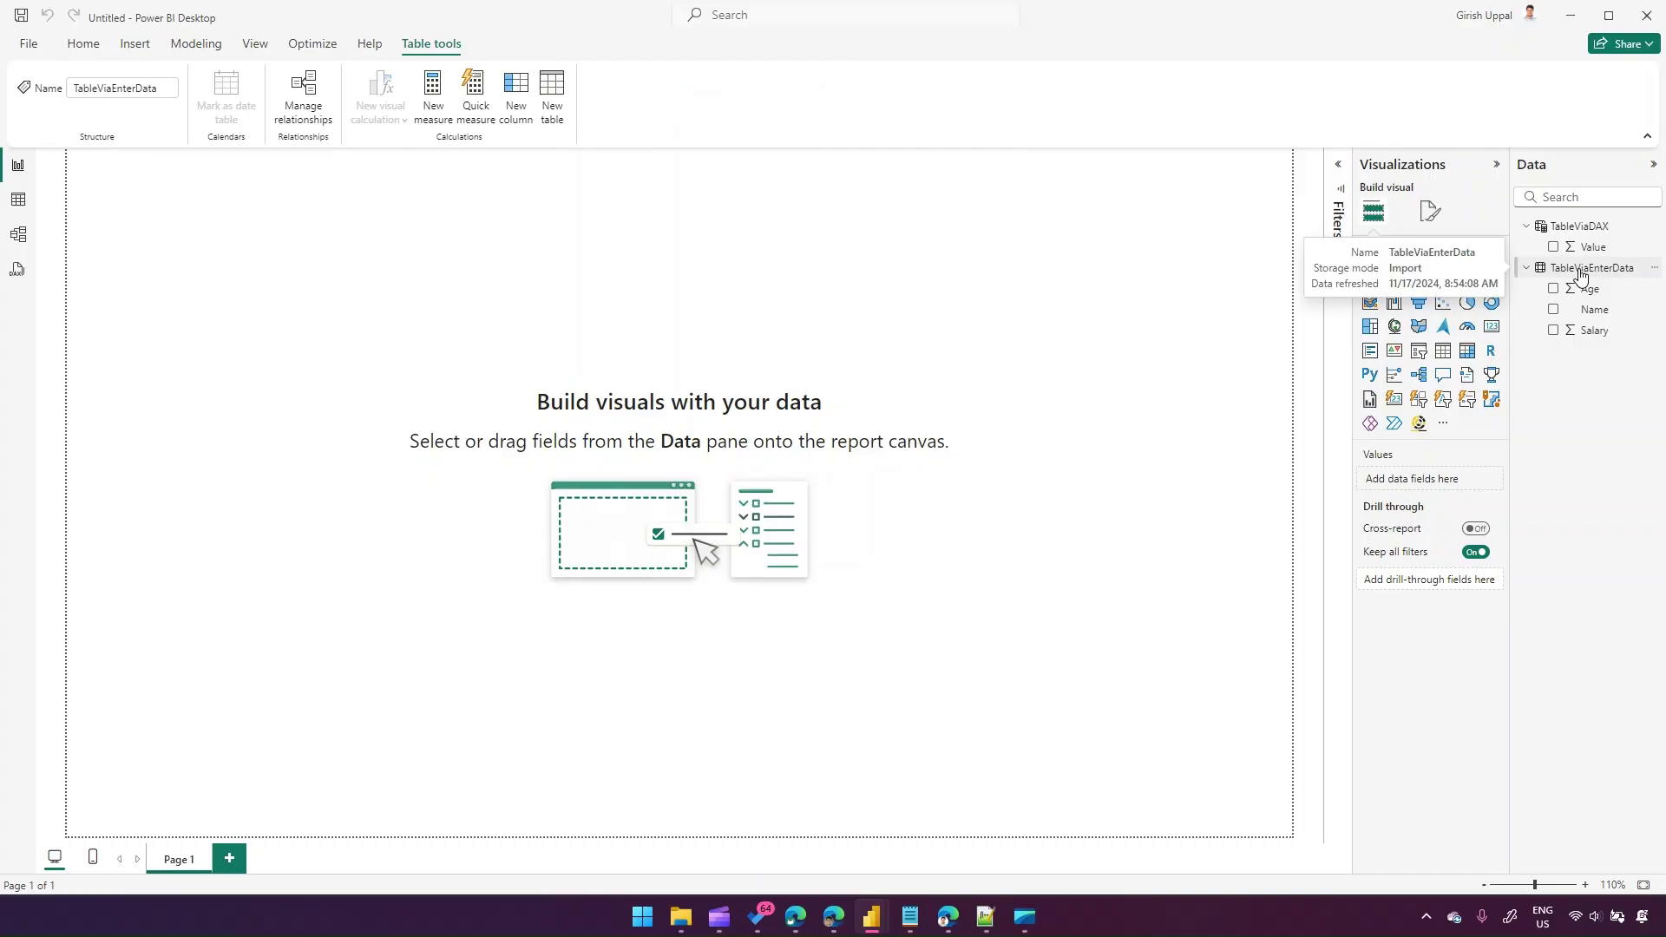
pyautogui.click(18, 201)
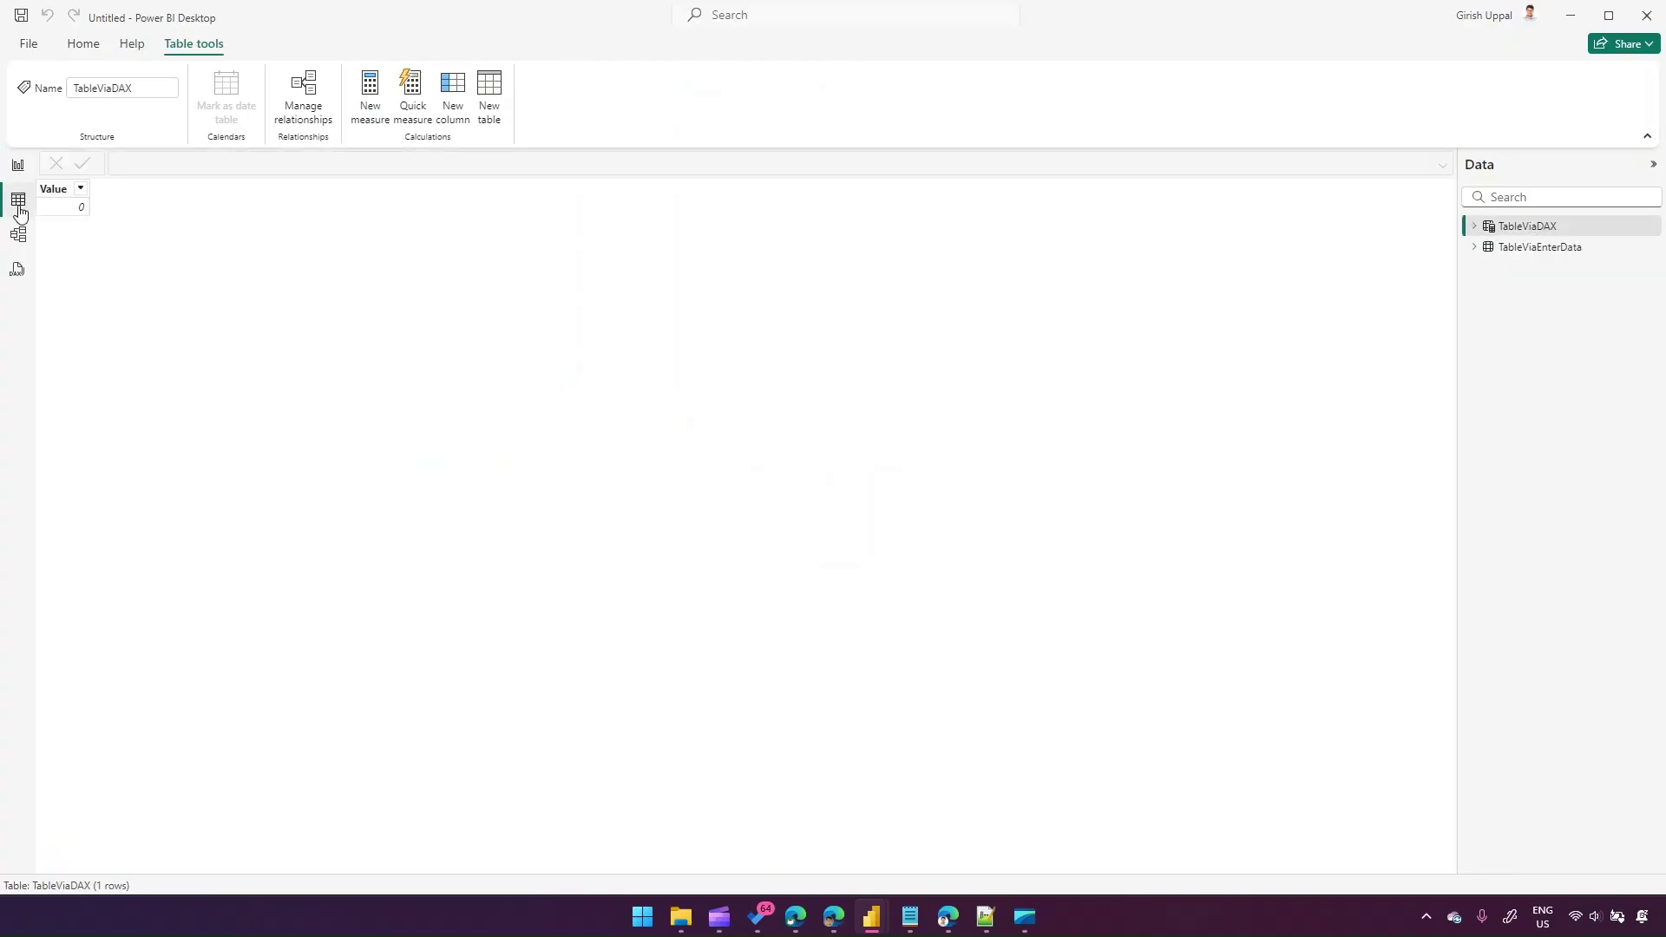
pyautogui.click(1553, 249)
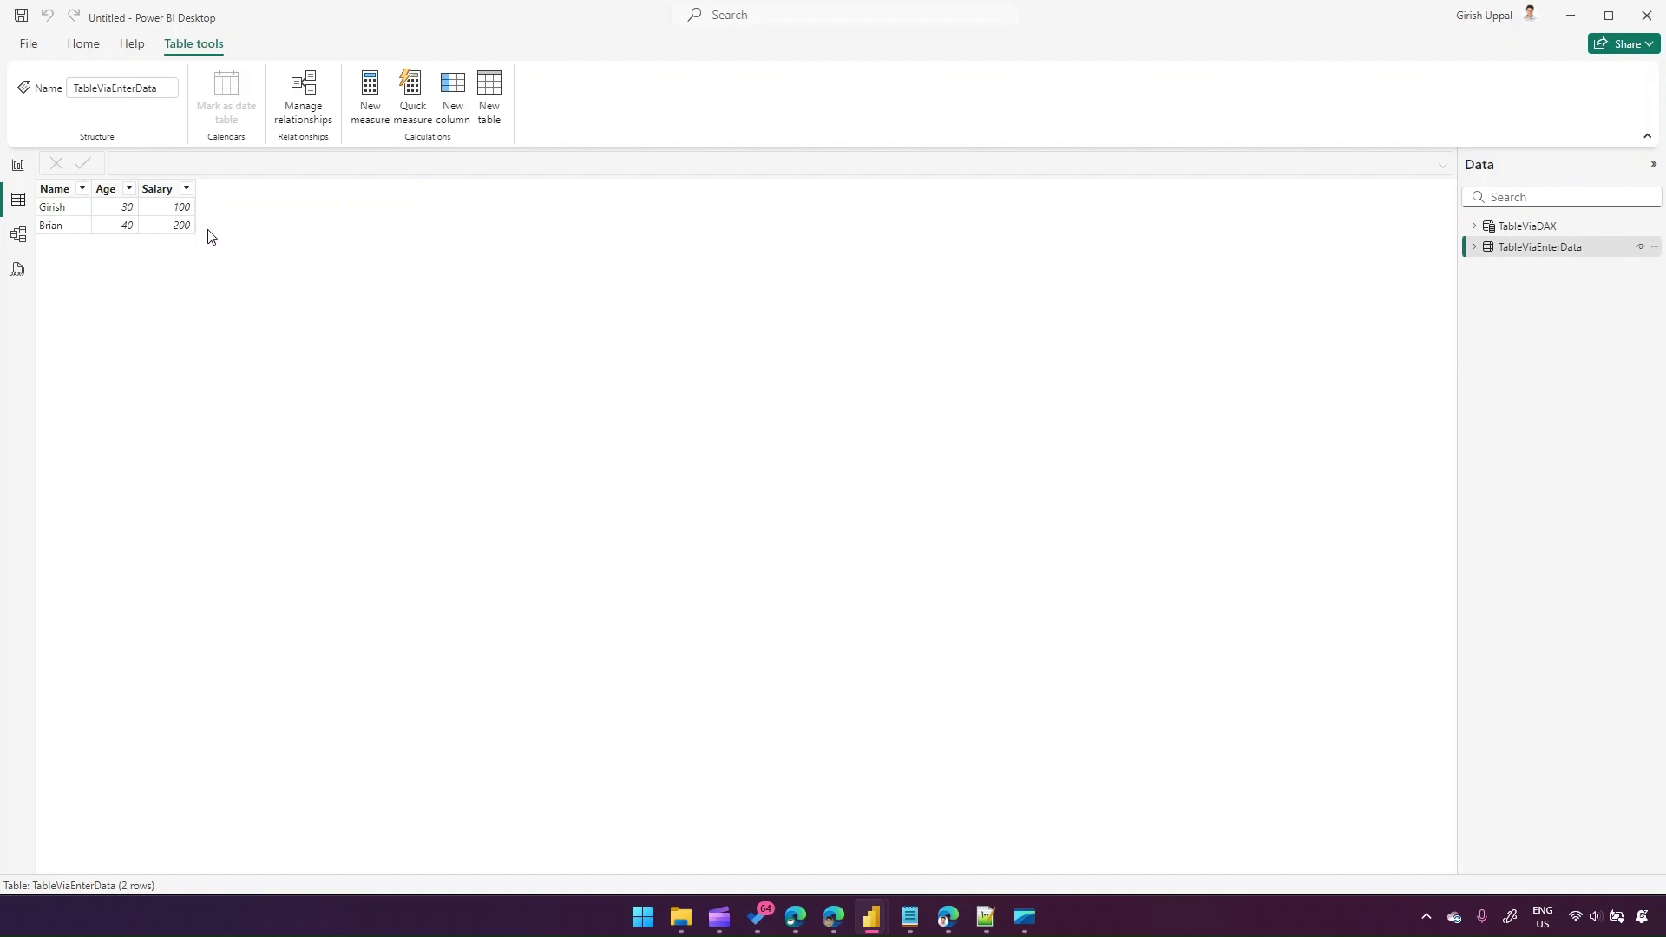
# Create another calculated table with the formula Table = { BLANK() } and select its Value column
pyautogui.click(493, 90)
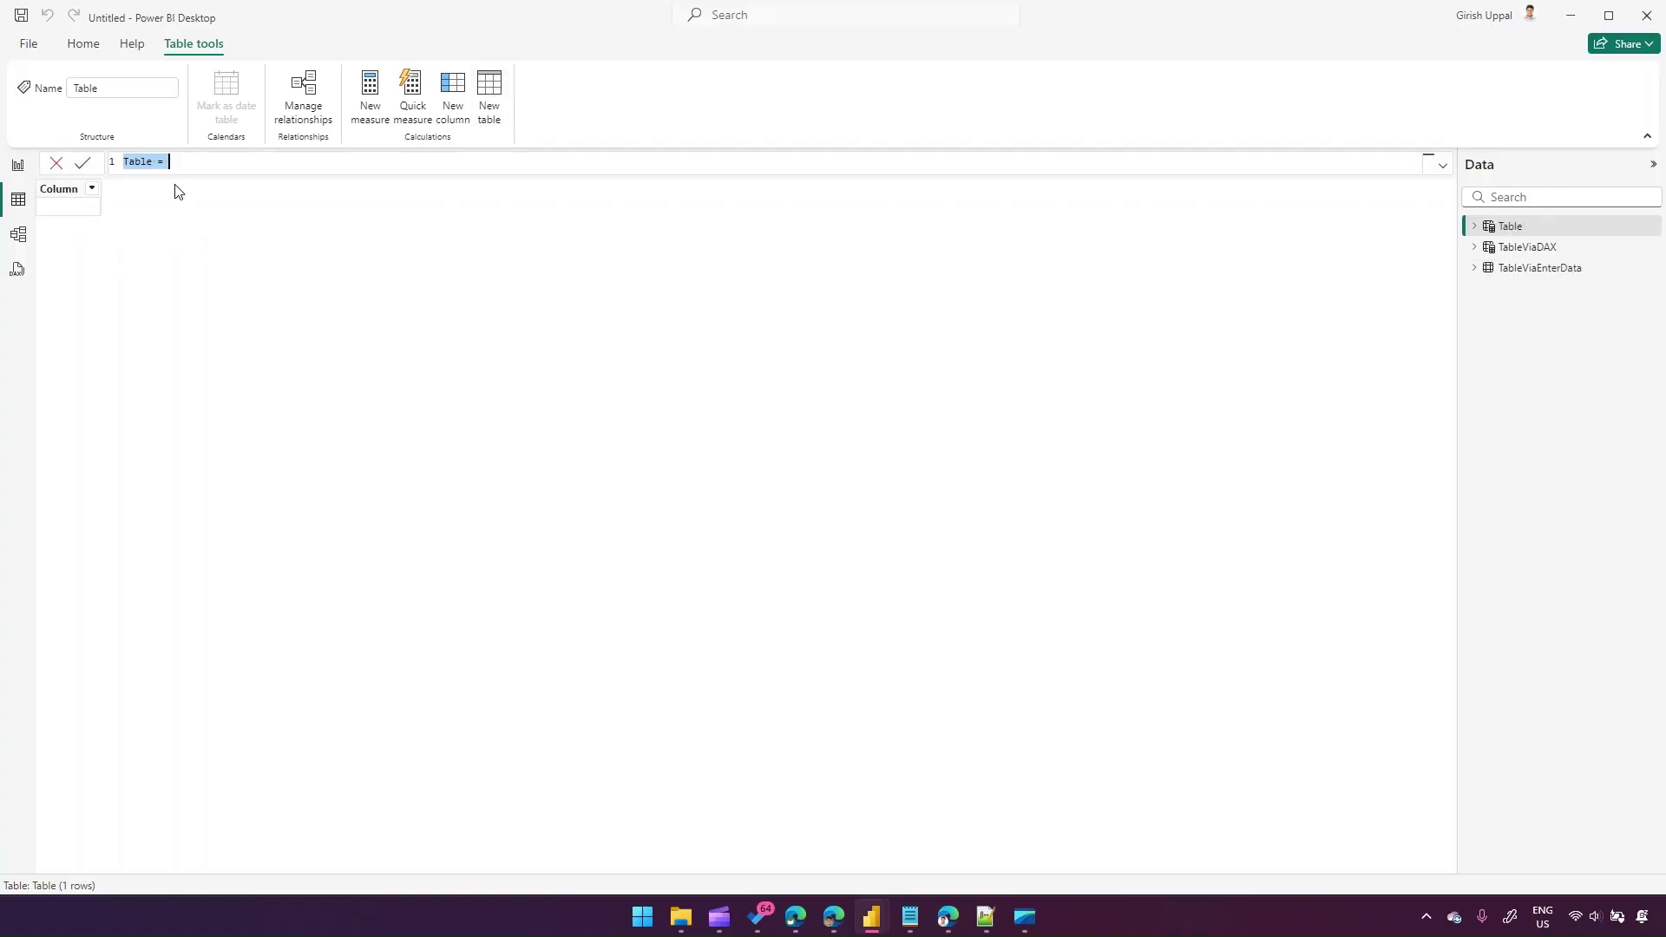
pyautogui.click(178, 161)
pyautogui.write('{}')
pyautogui.write(' blan')
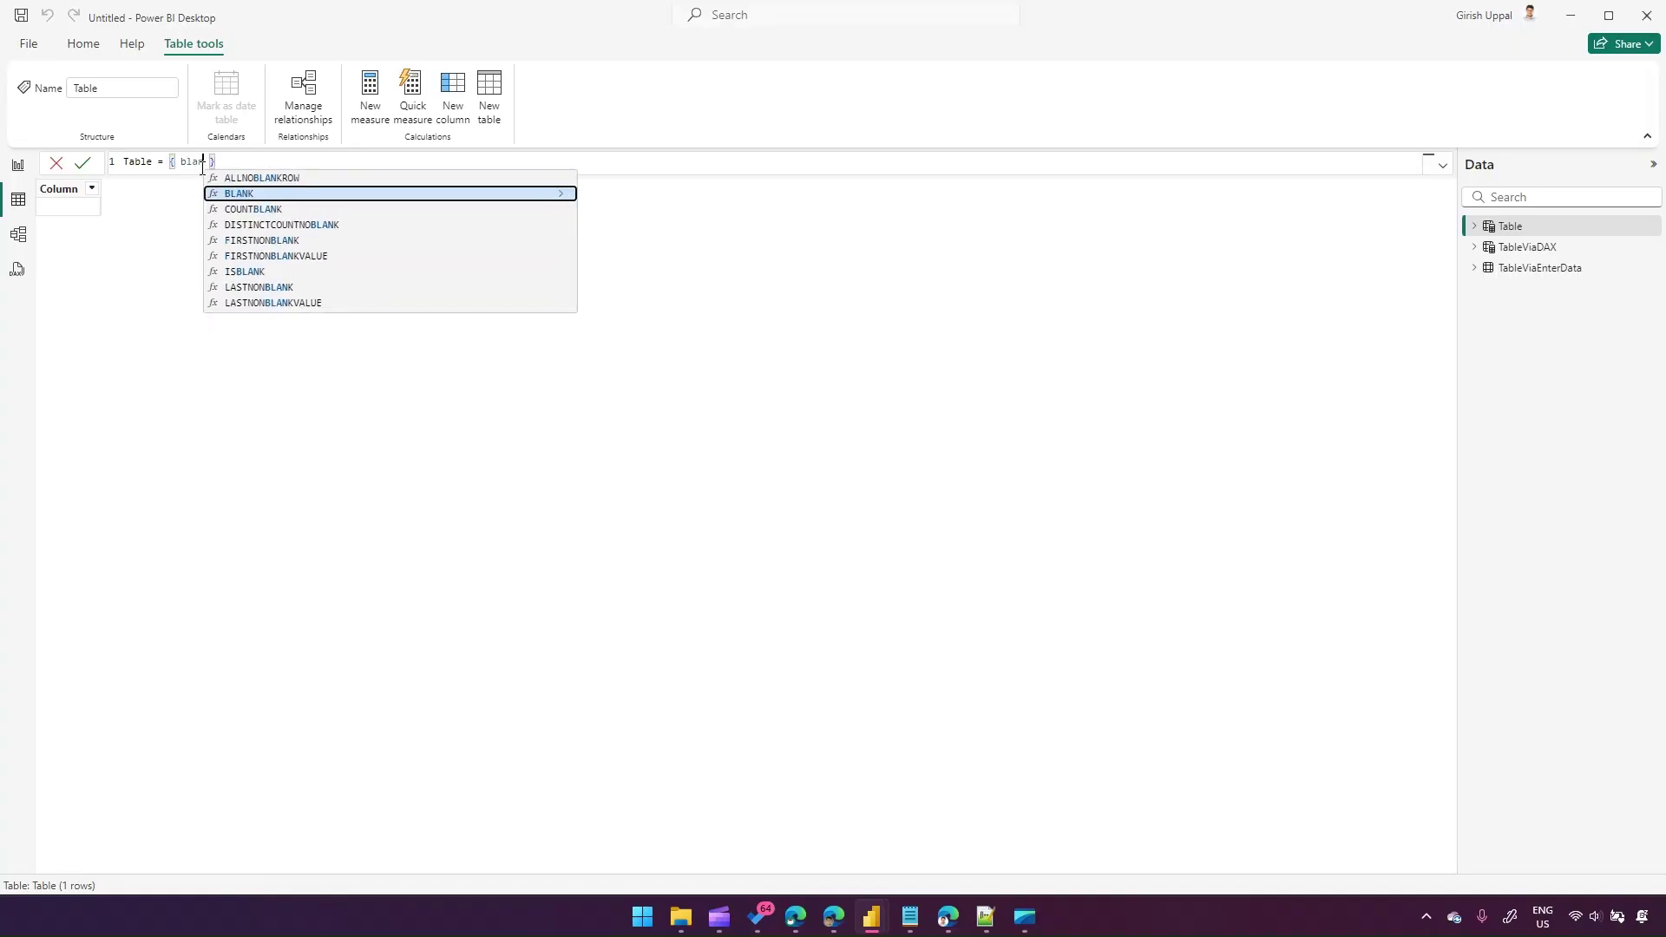
pyautogui.press('Tab')
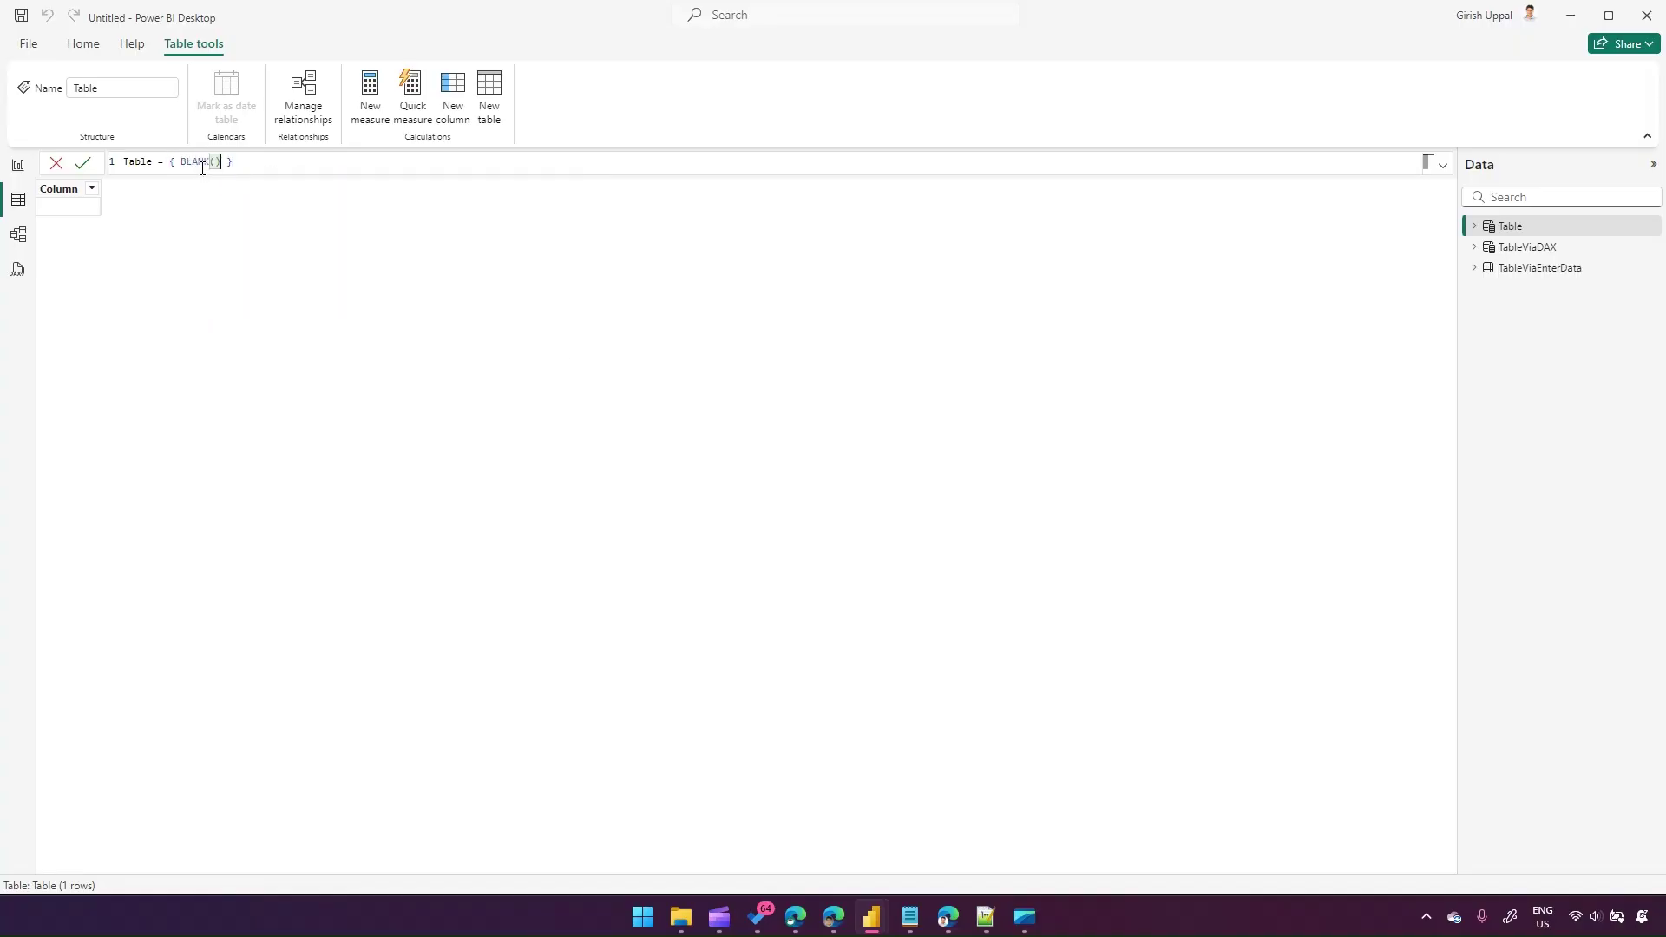
pyautogui.click(263, 163)
pyautogui.press('Return')
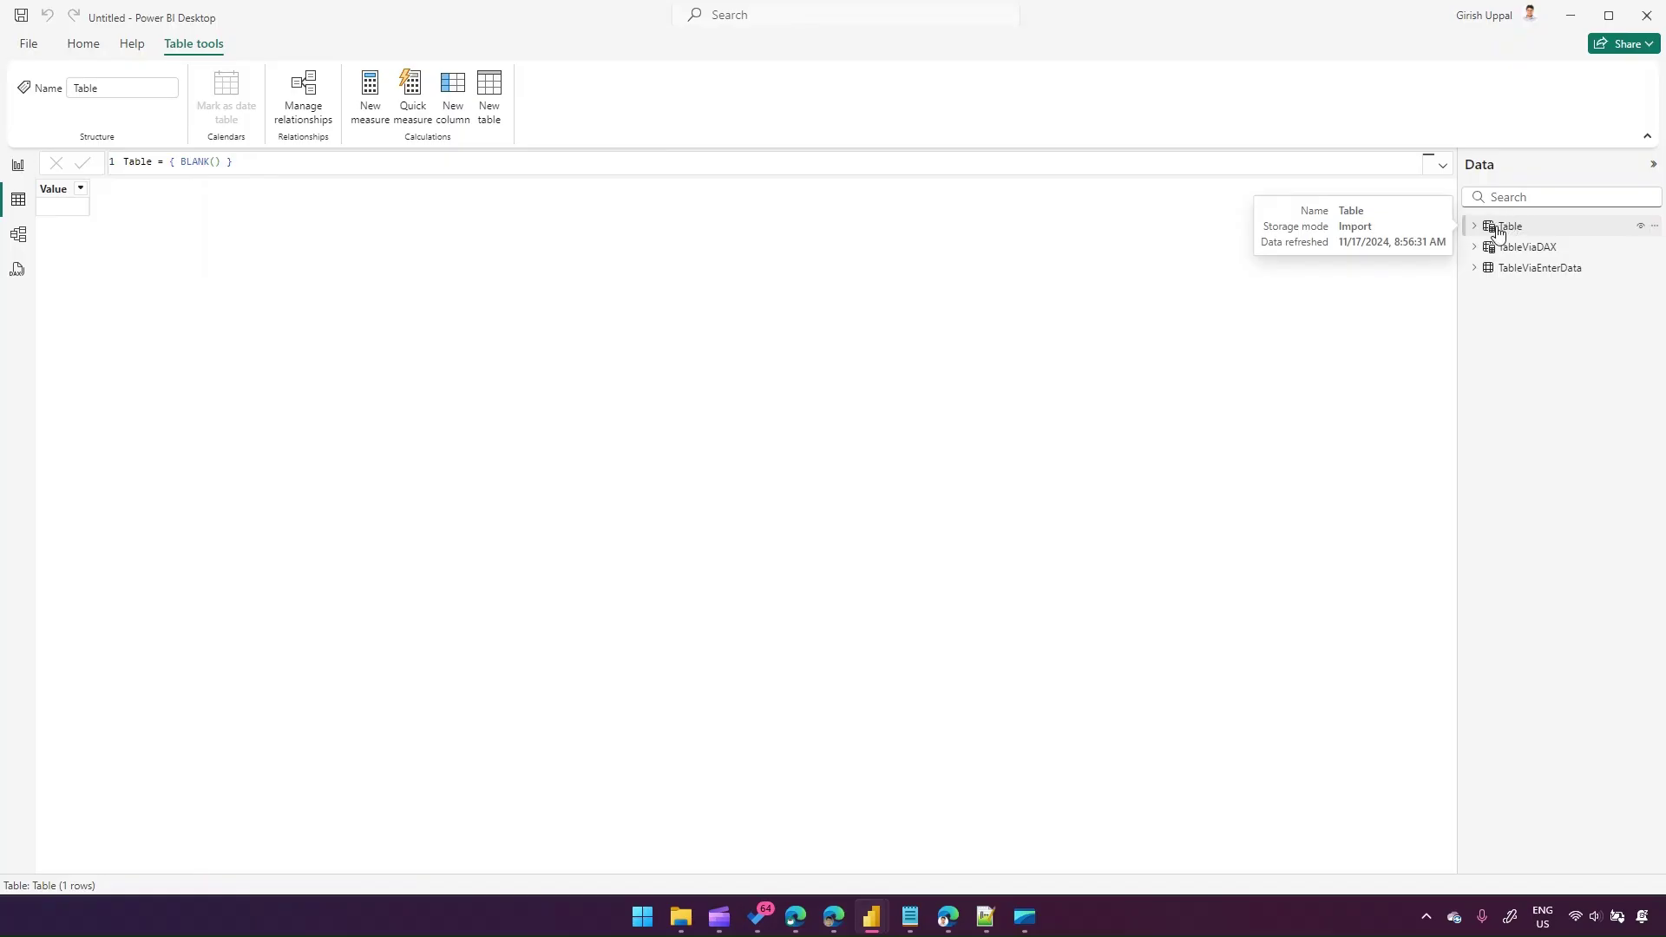
pyautogui.click(1475, 226)
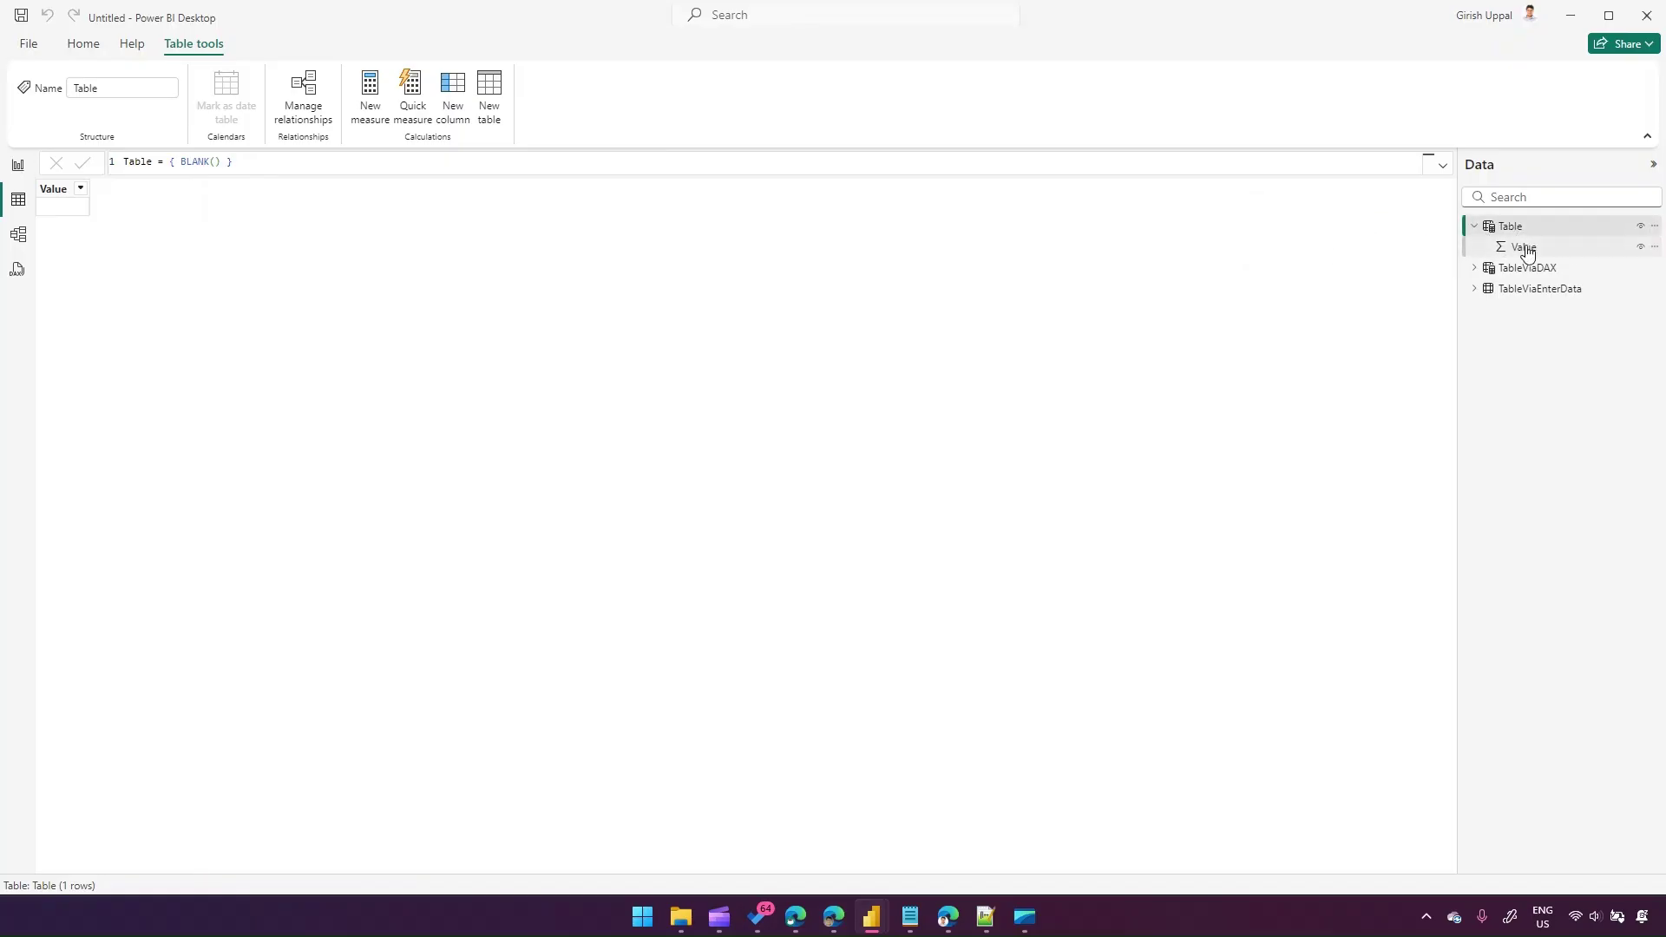
pyautogui.click(1525, 249)
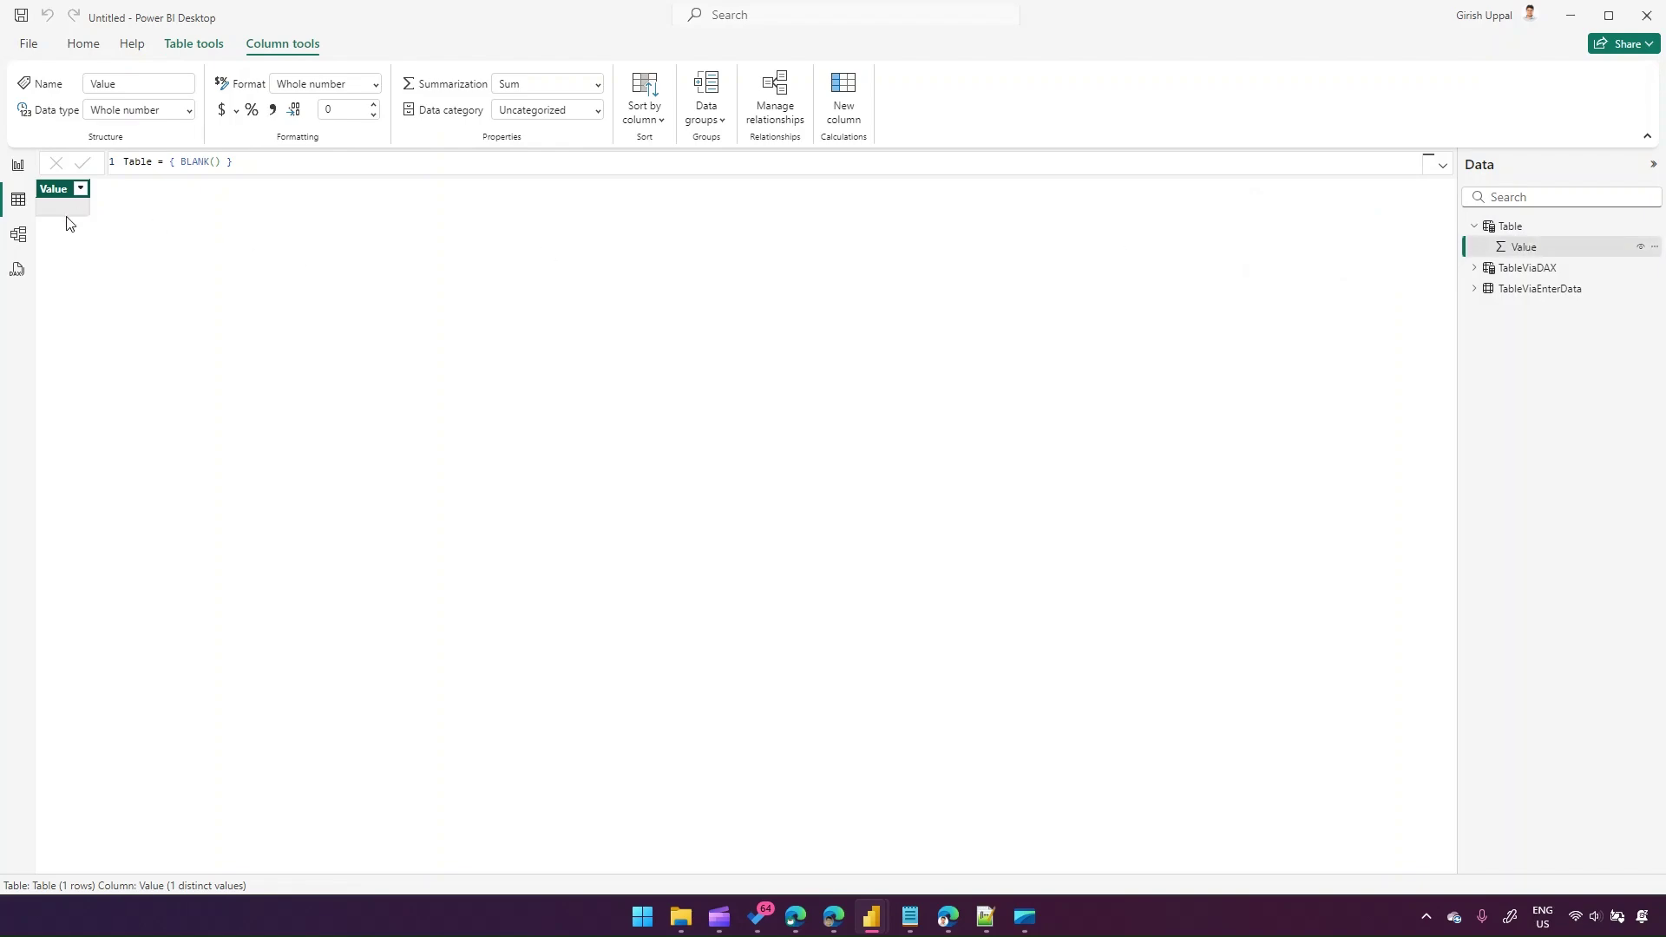
# Compare the contents of TableViaDAX with those of the blank calculated table in Table view
pyautogui.click(1529, 271)
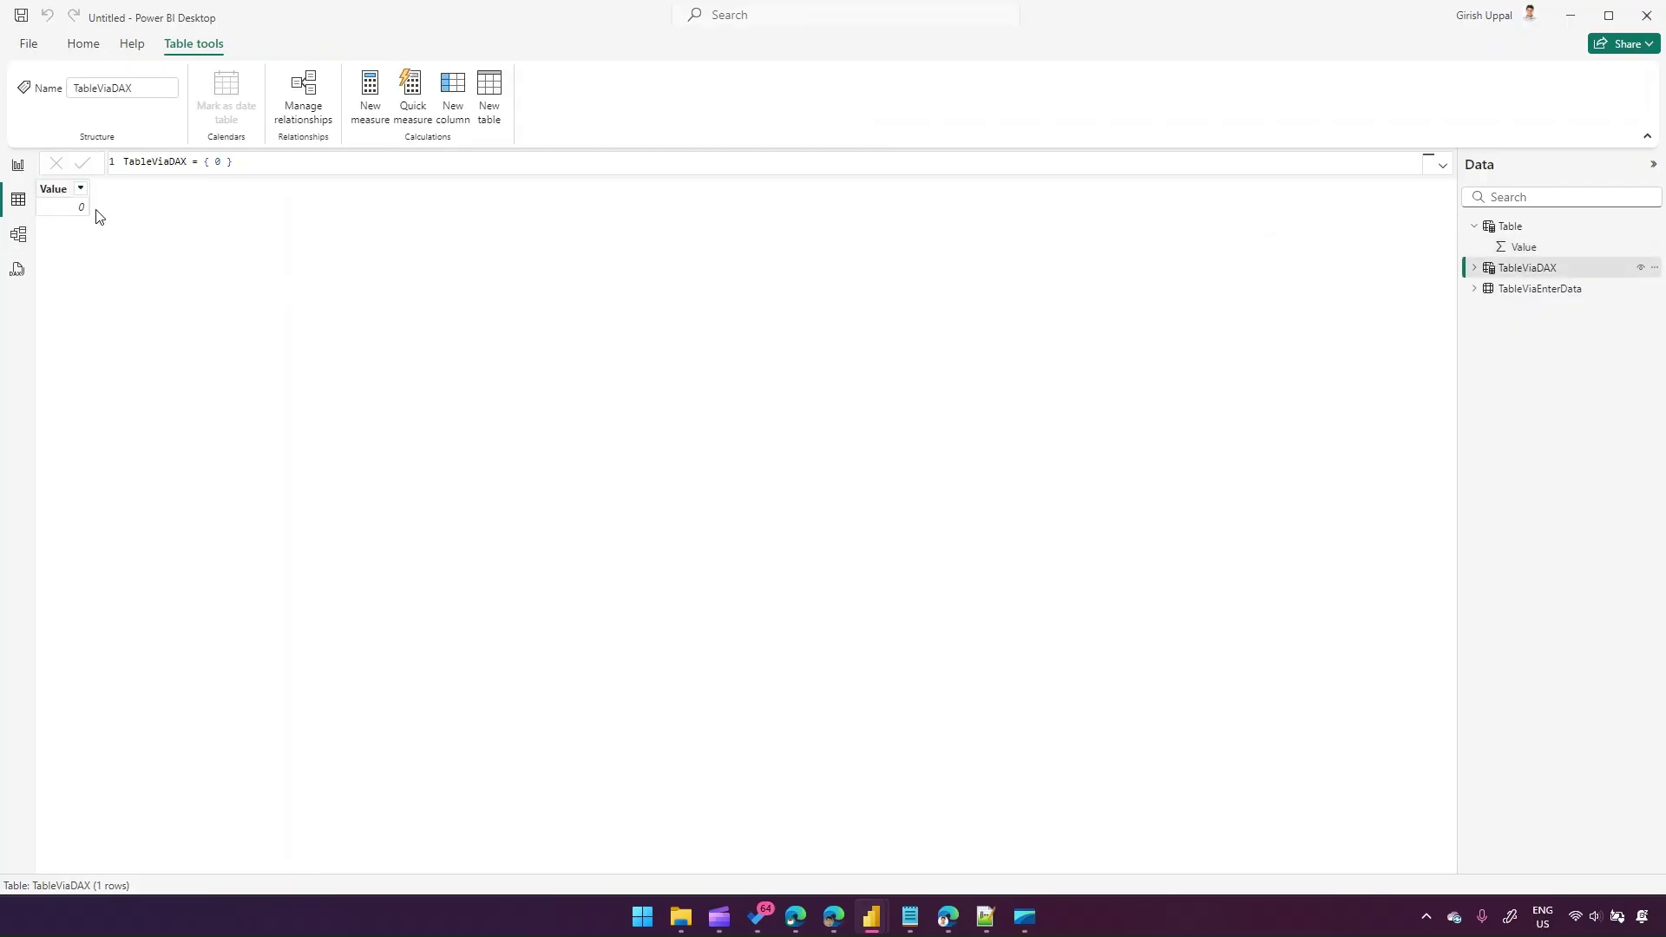
pyautogui.click(1538, 228)
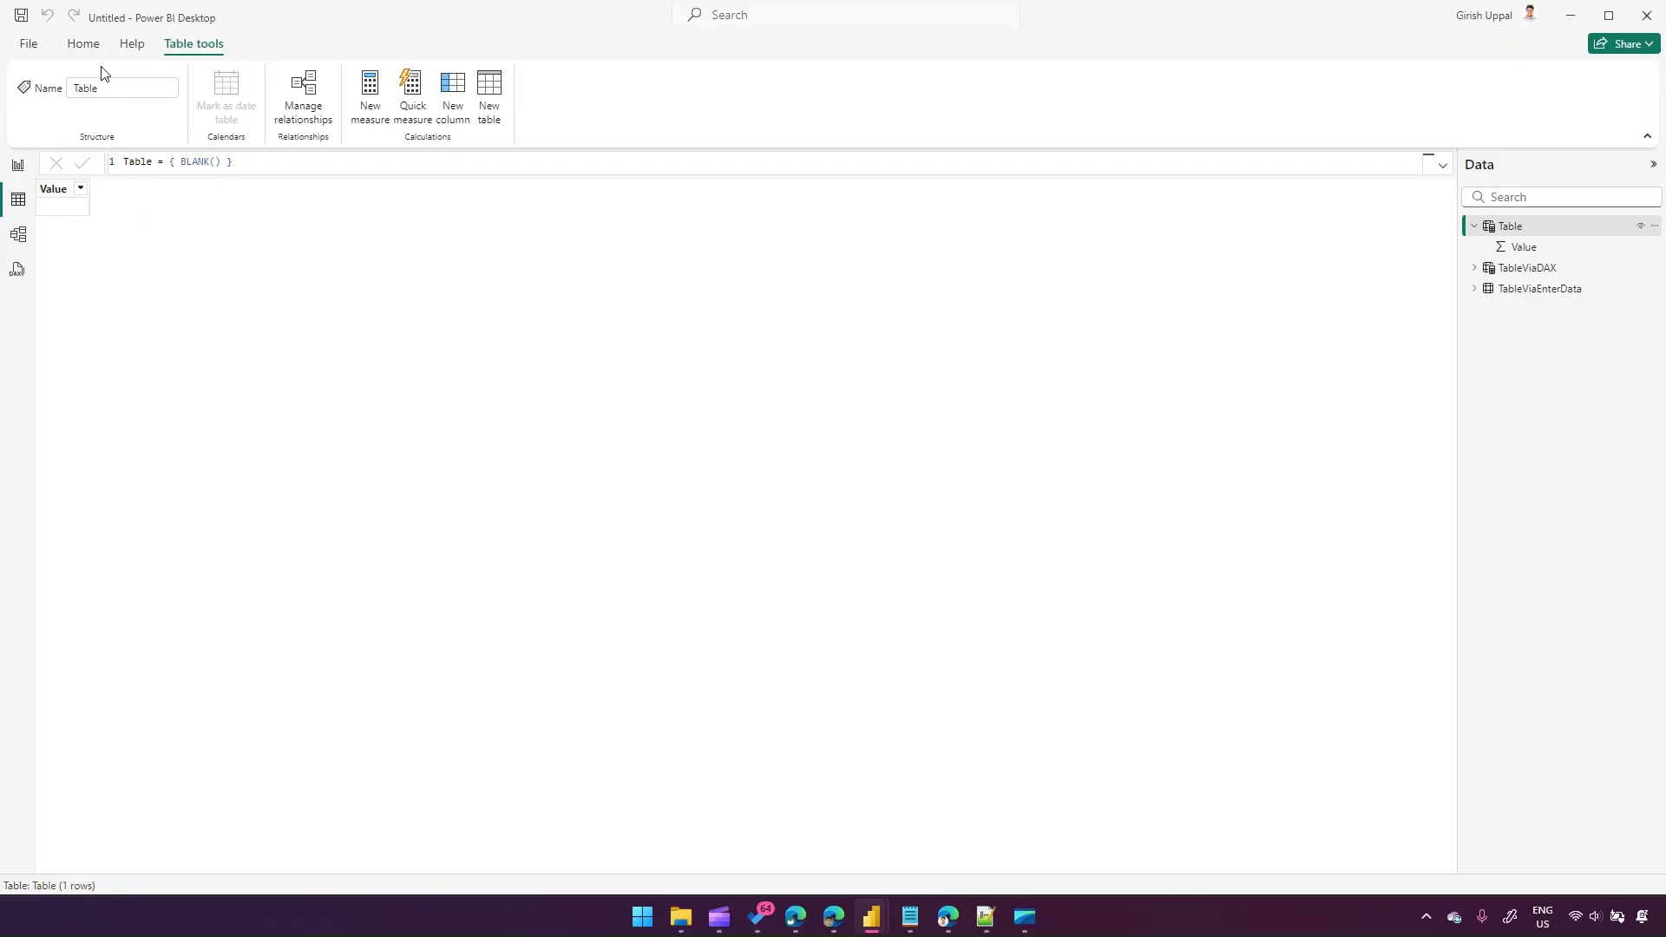
# From Report view, use Enter Data to load an empty table named TableBlank, and expand its fields
pyautogui.click(18, 172)
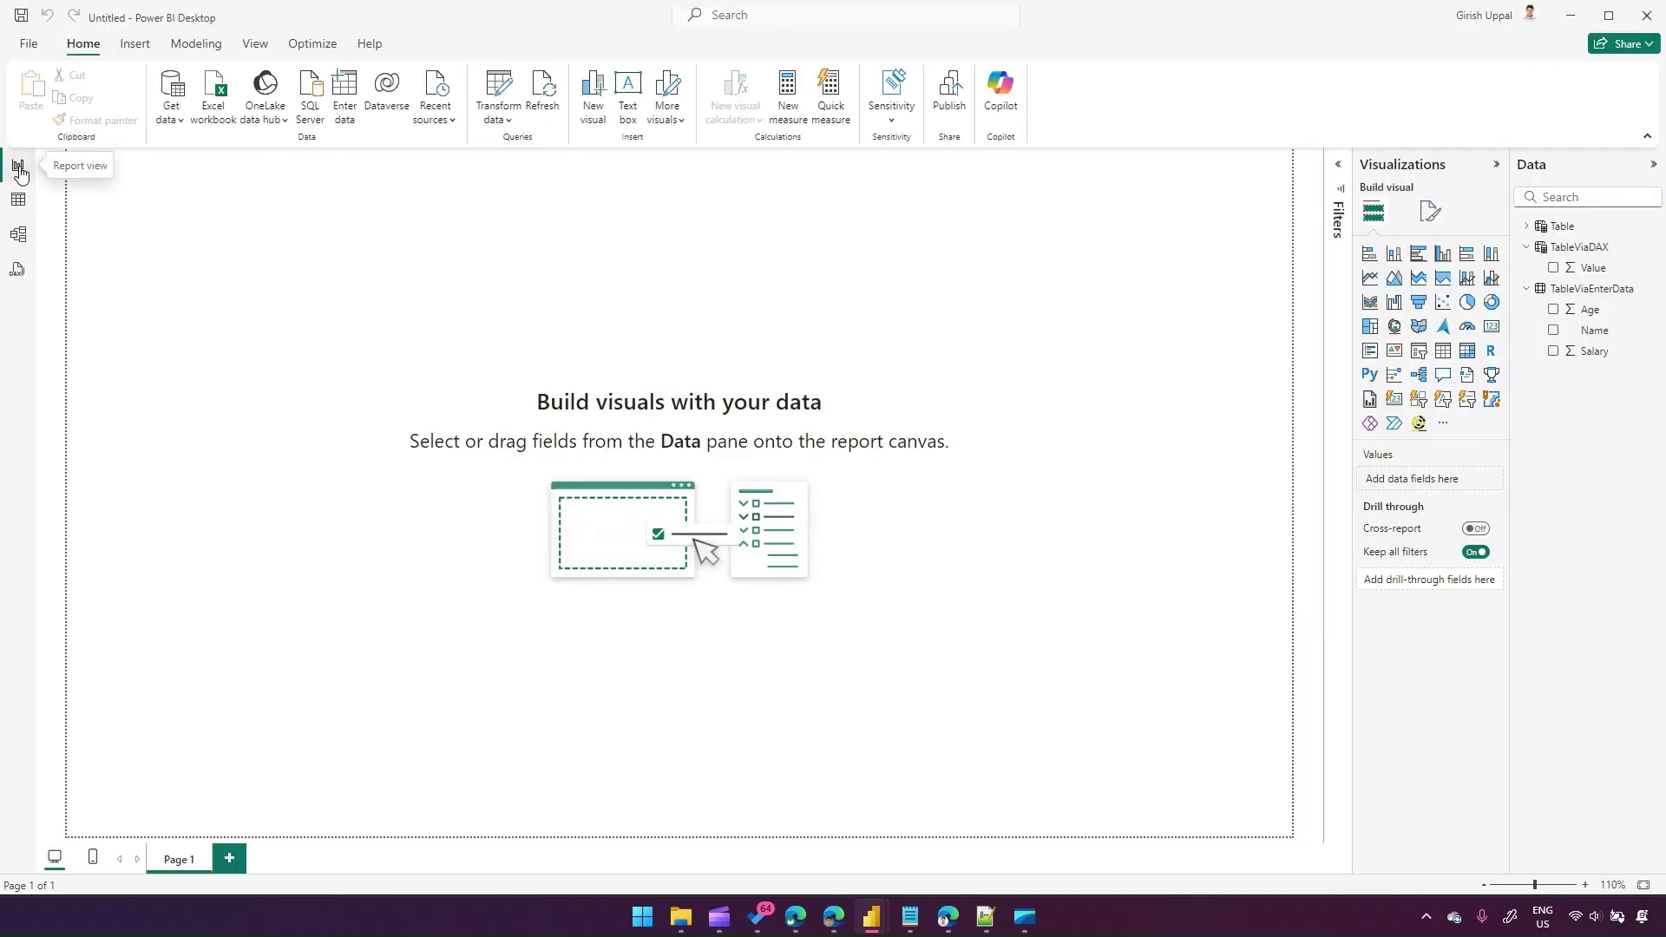
pyautogui.click(348, 102)
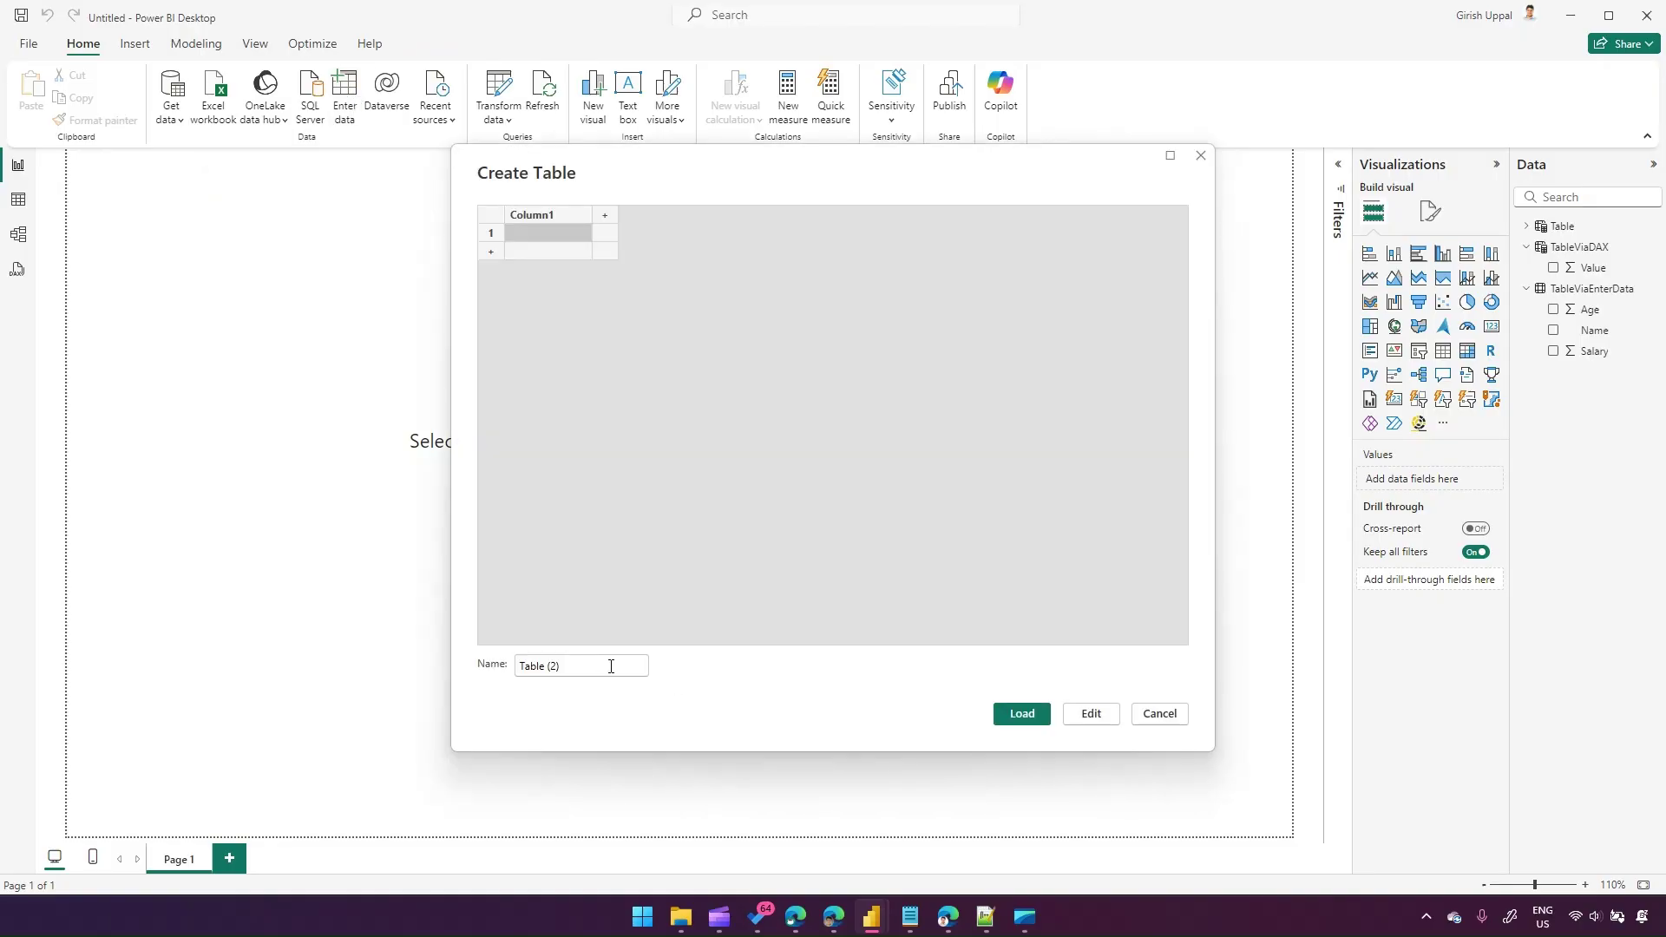
pyautogui.click(487, 669)
pyautogui.write('T')
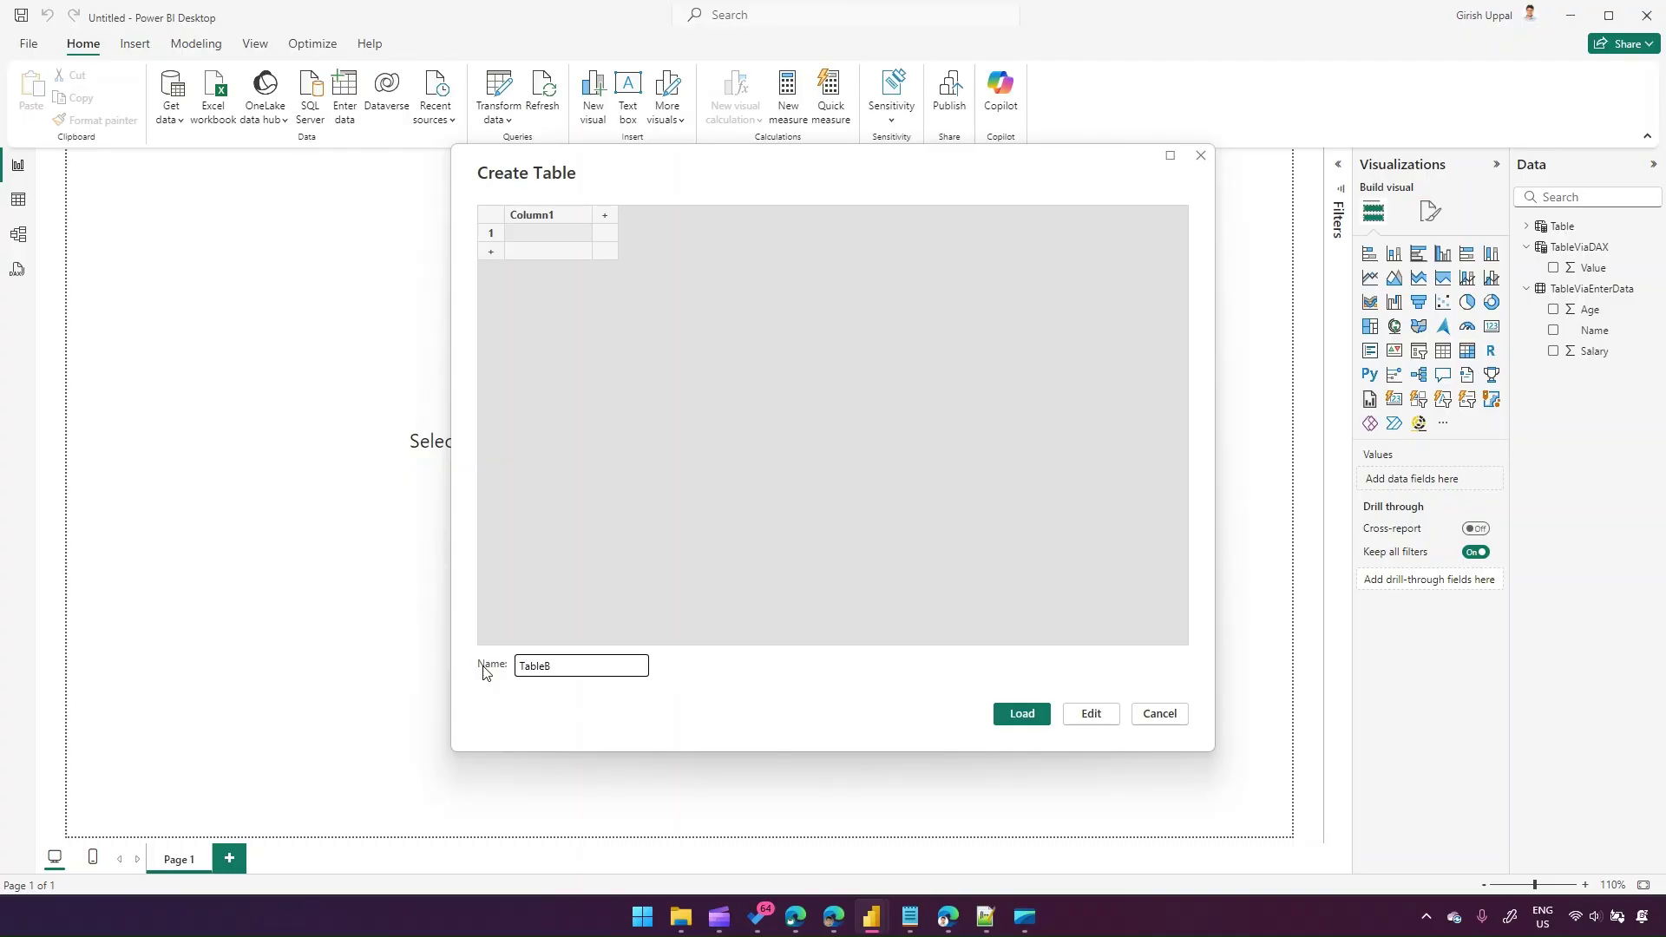
pyautogui.click(1033, 714)
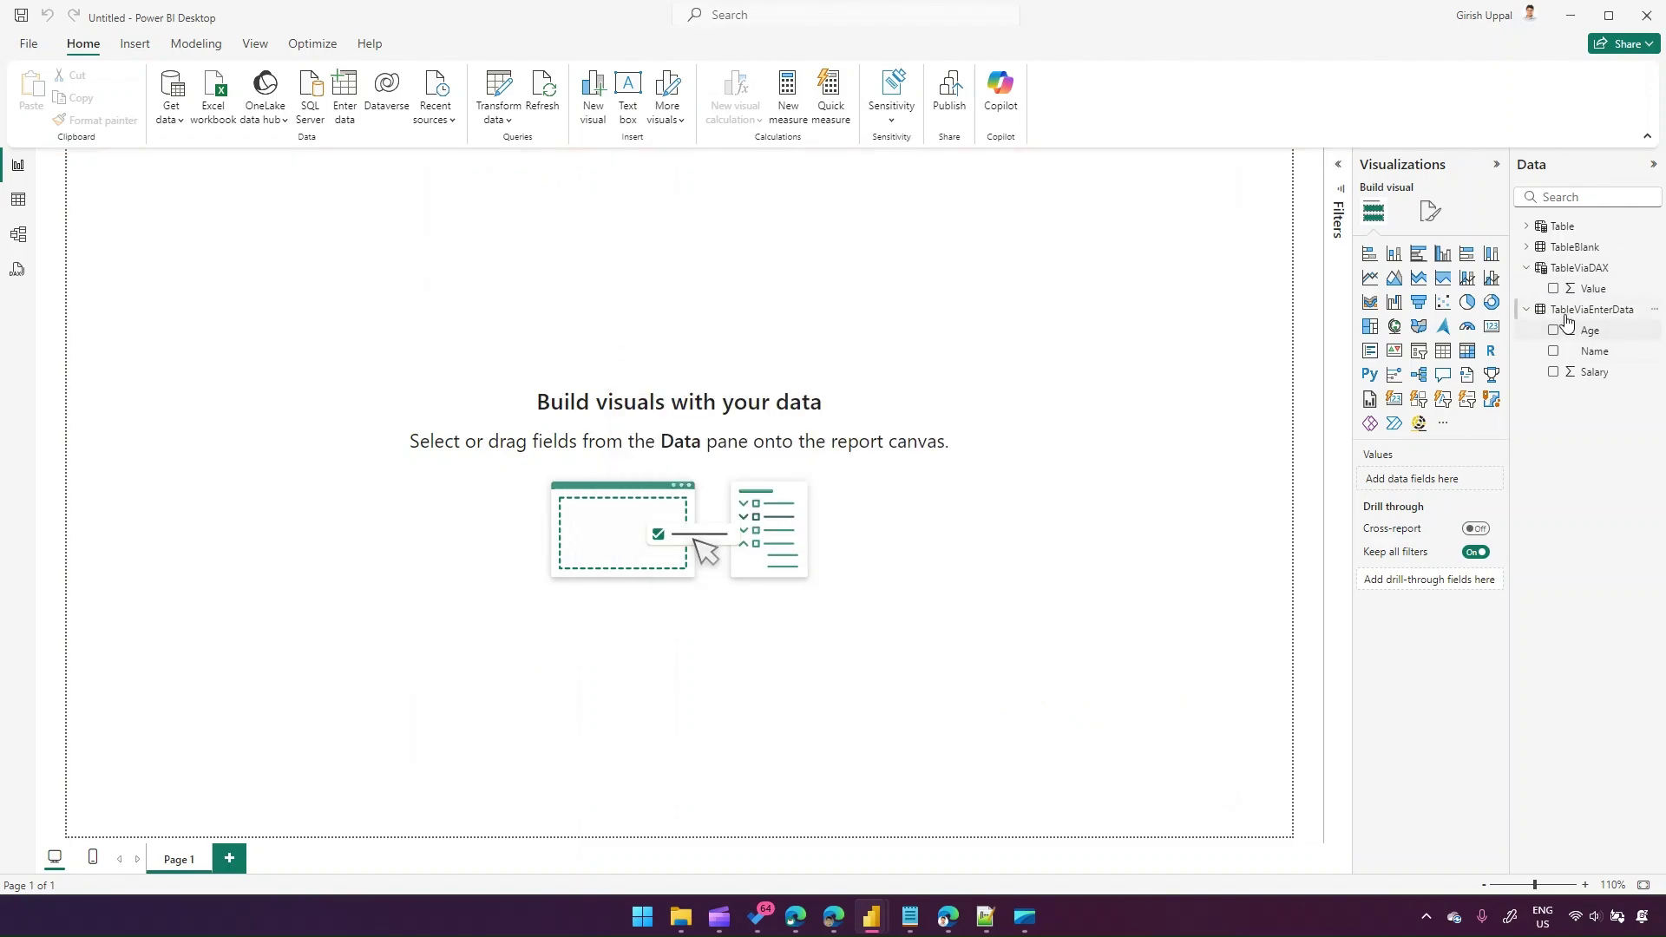
pyautogui.click(1534, 250)
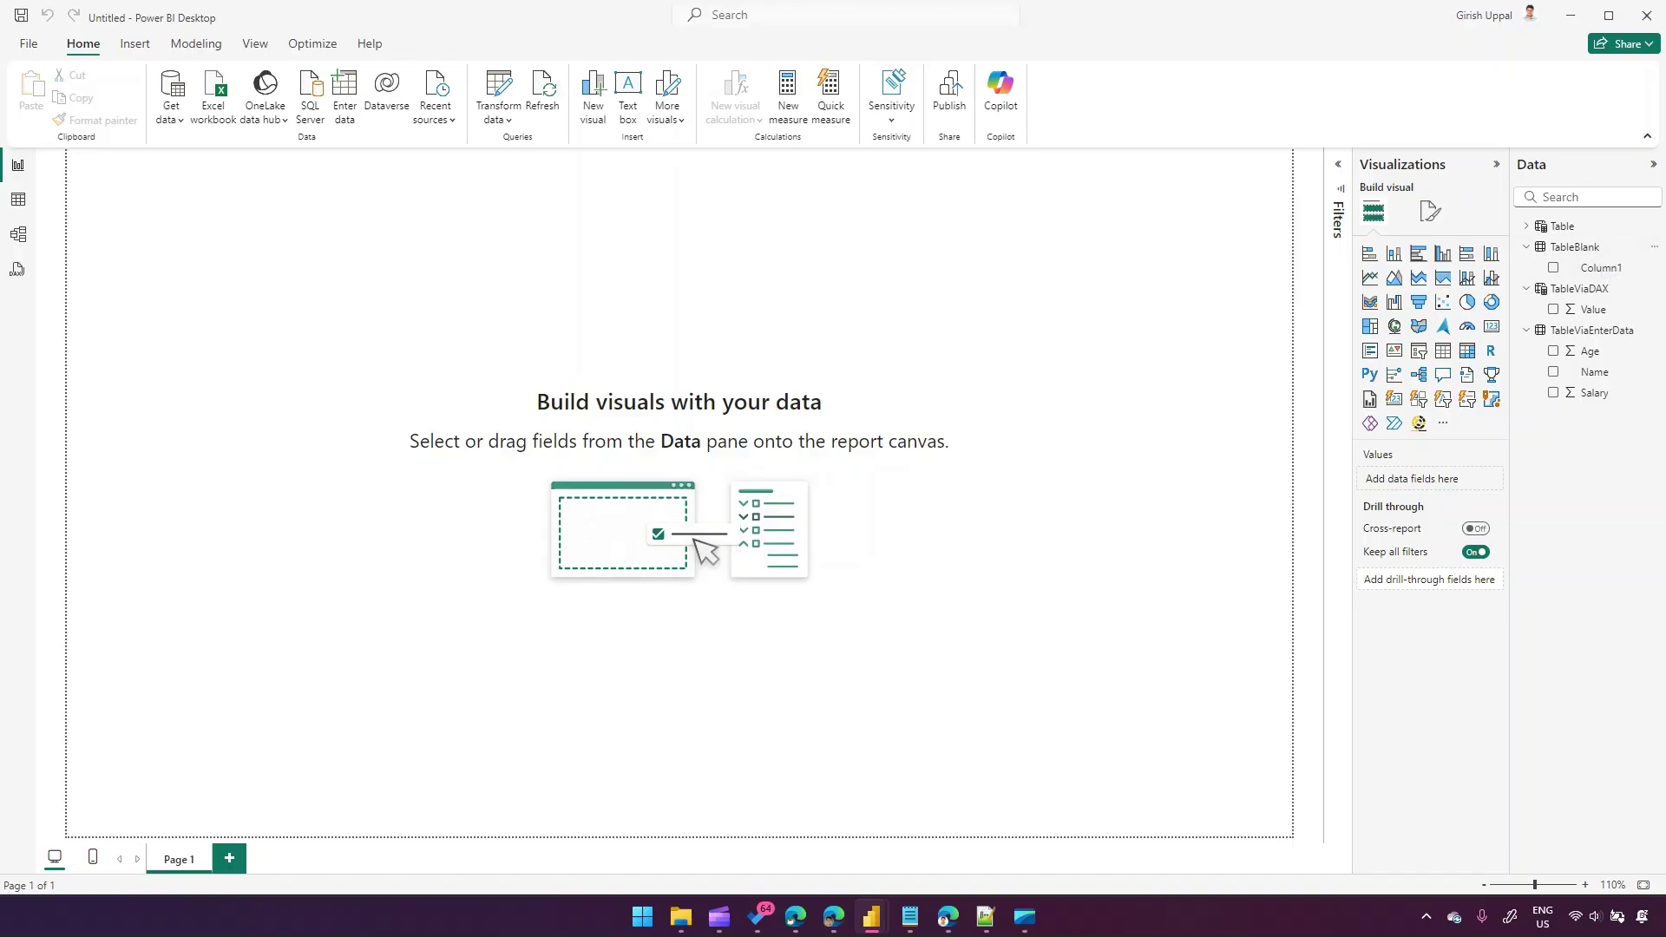
pyautogui.click(1655, 249)
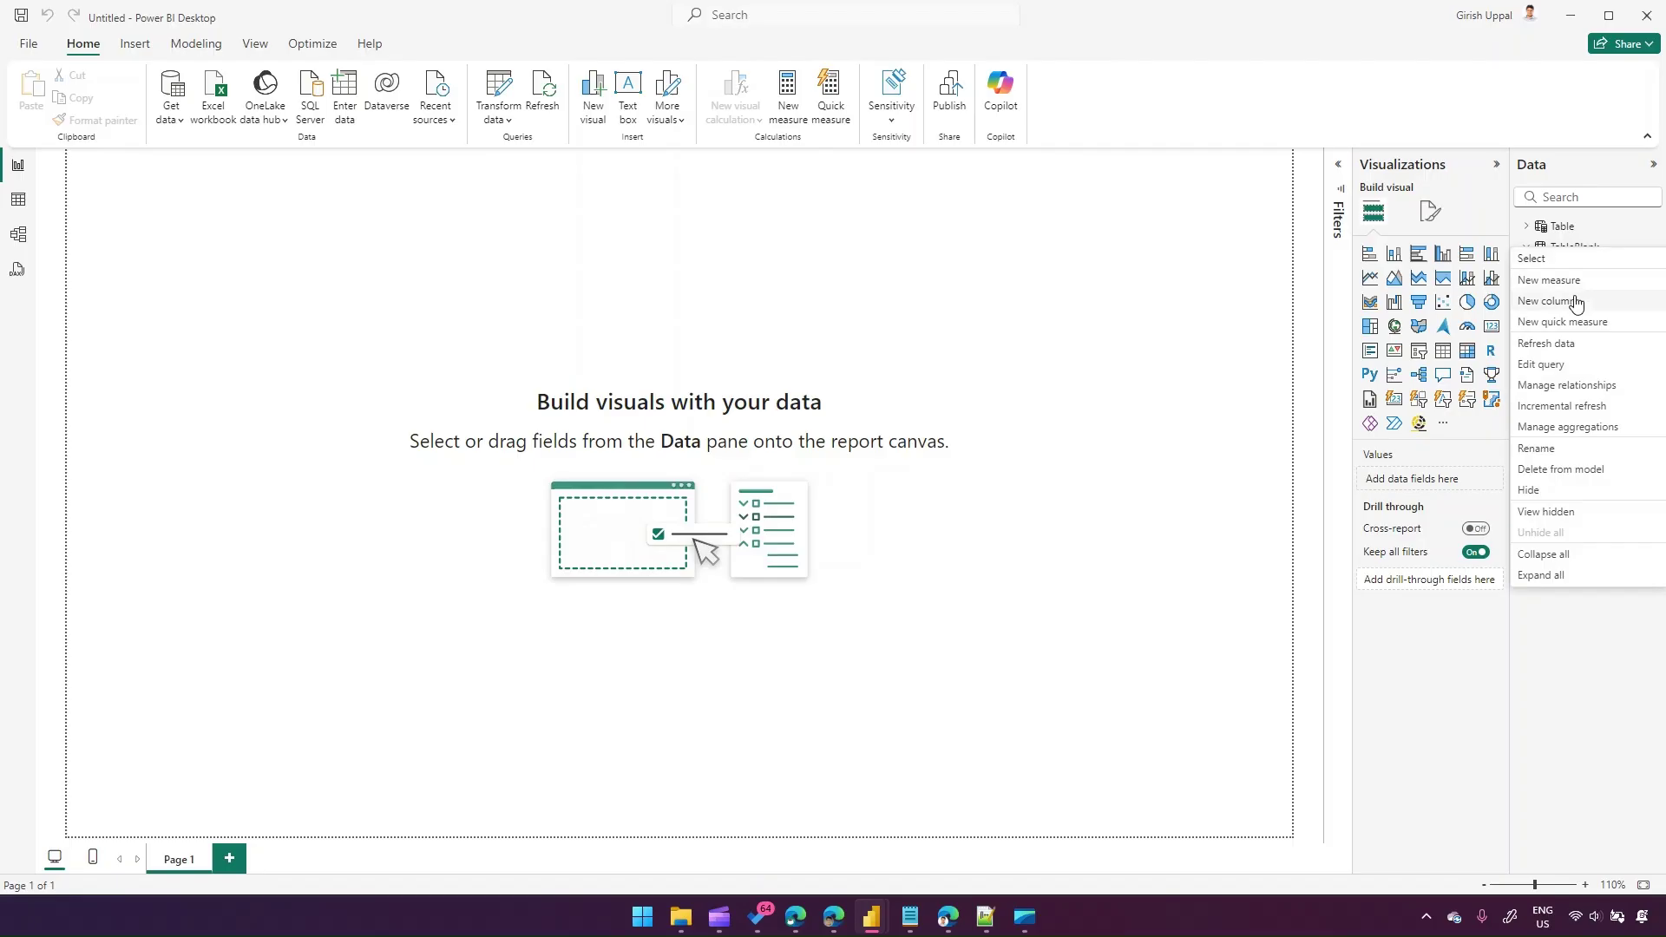
pyautogui.click(1572, 656)
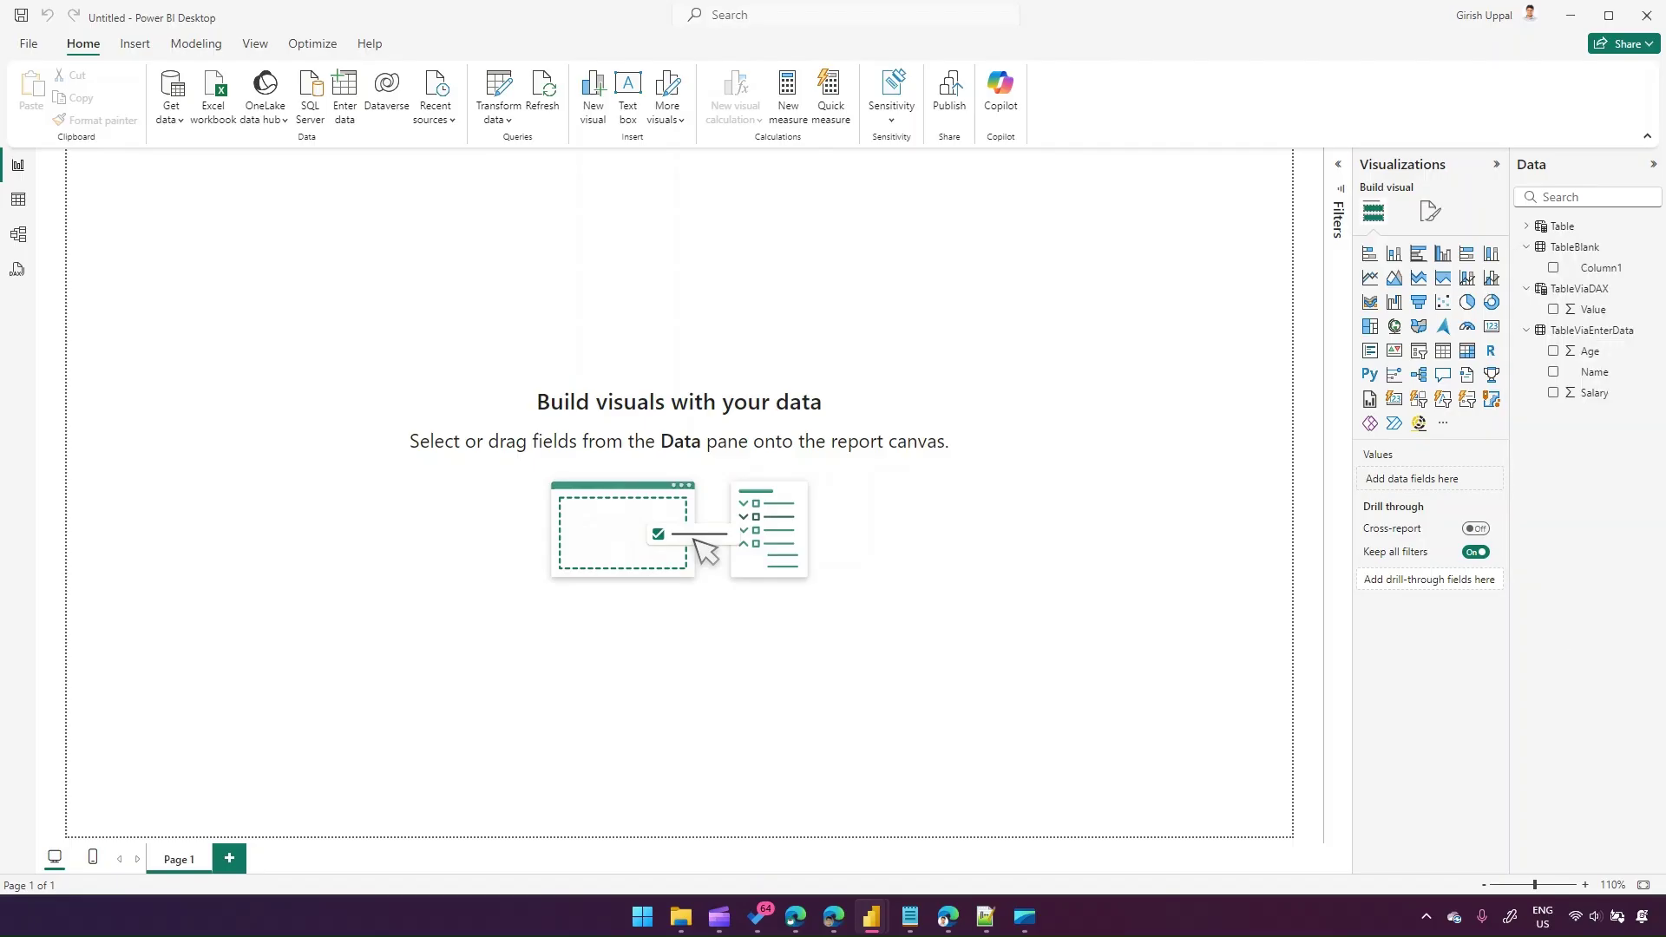
pyautogui.hotkey('alt', 'Tab')
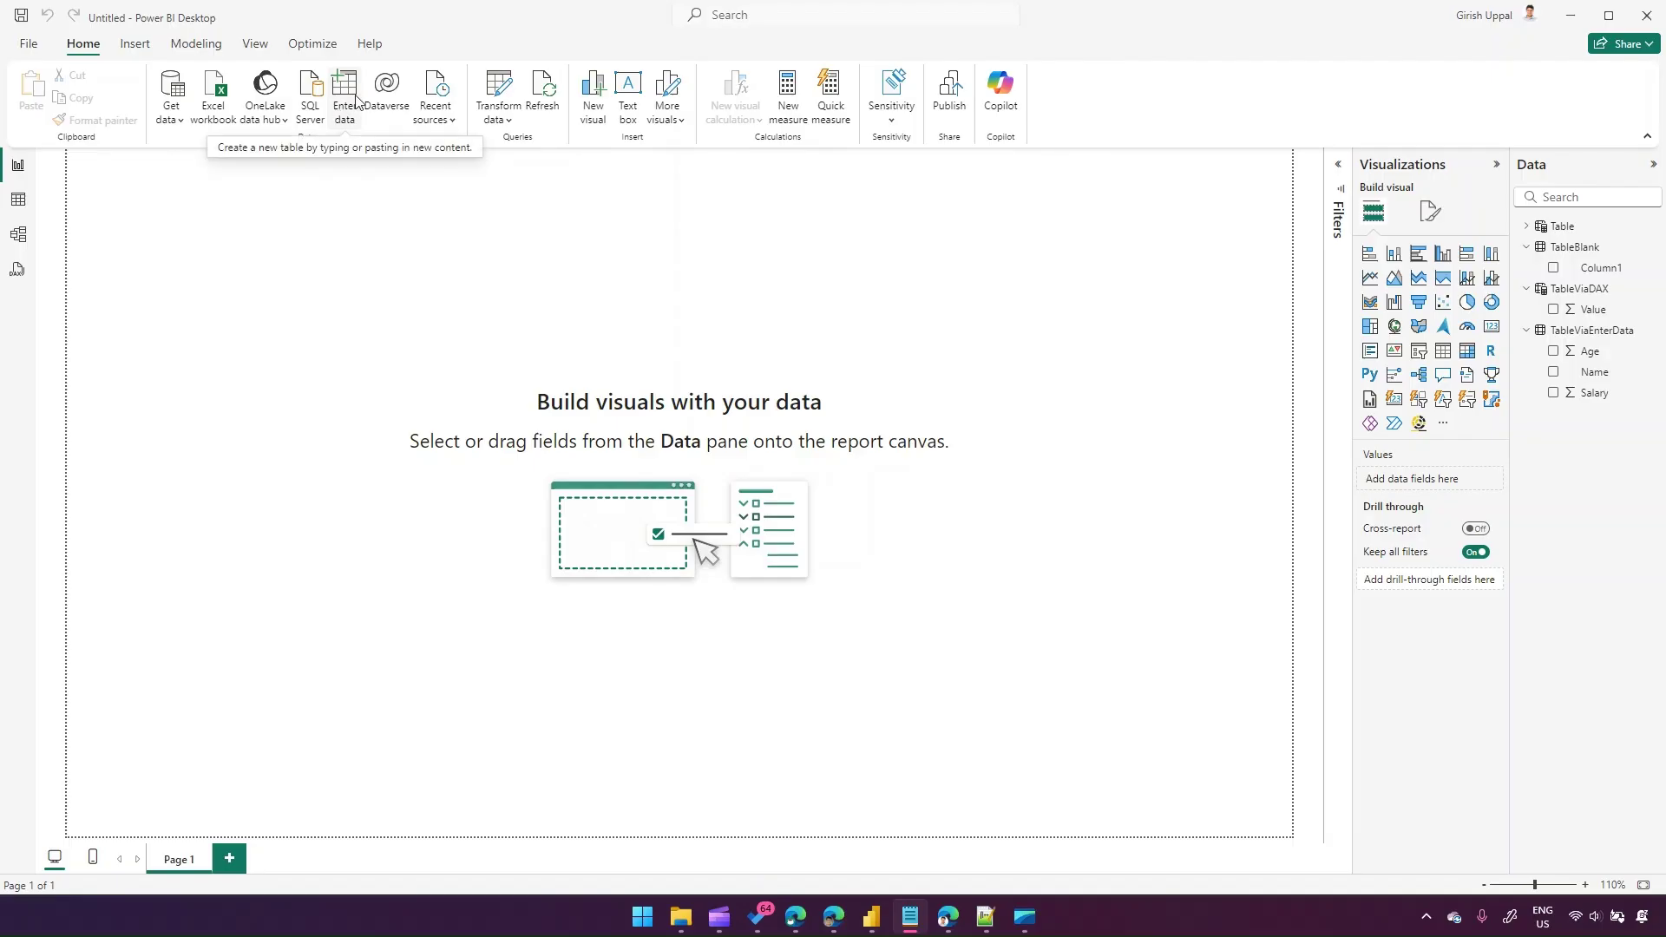
pyautogui.click(196, 44)
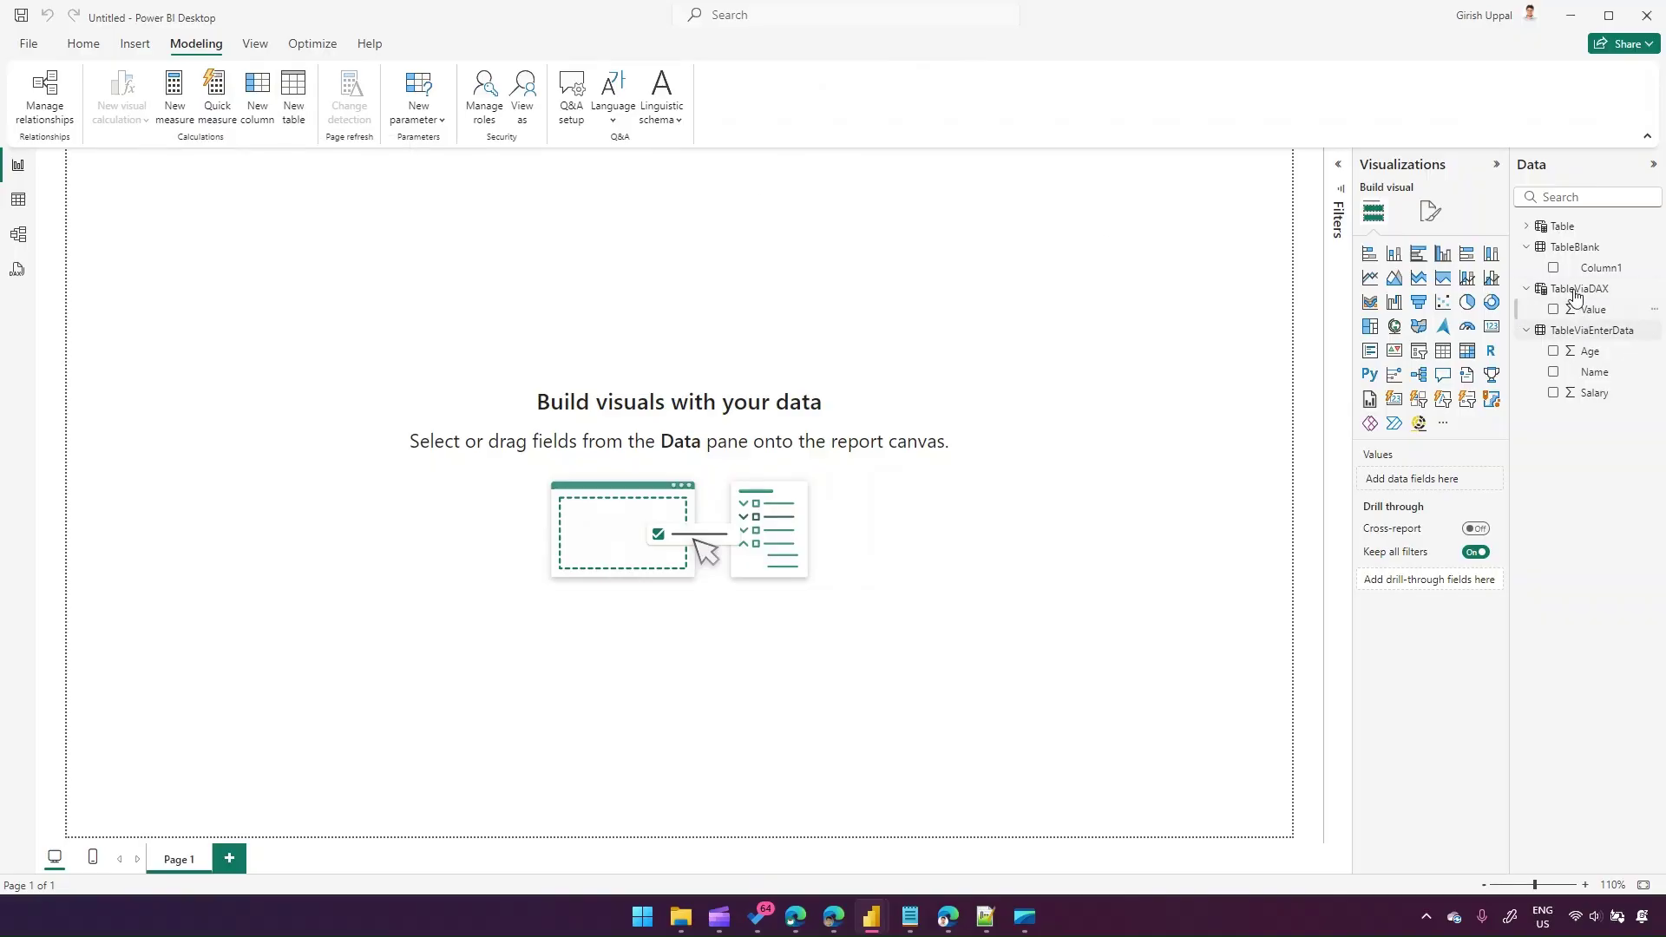
# Examine the definitions of Table, TableBlank and TableViaDAX to see which ones have a DAX formula
pyautogui.click(1557, 228)
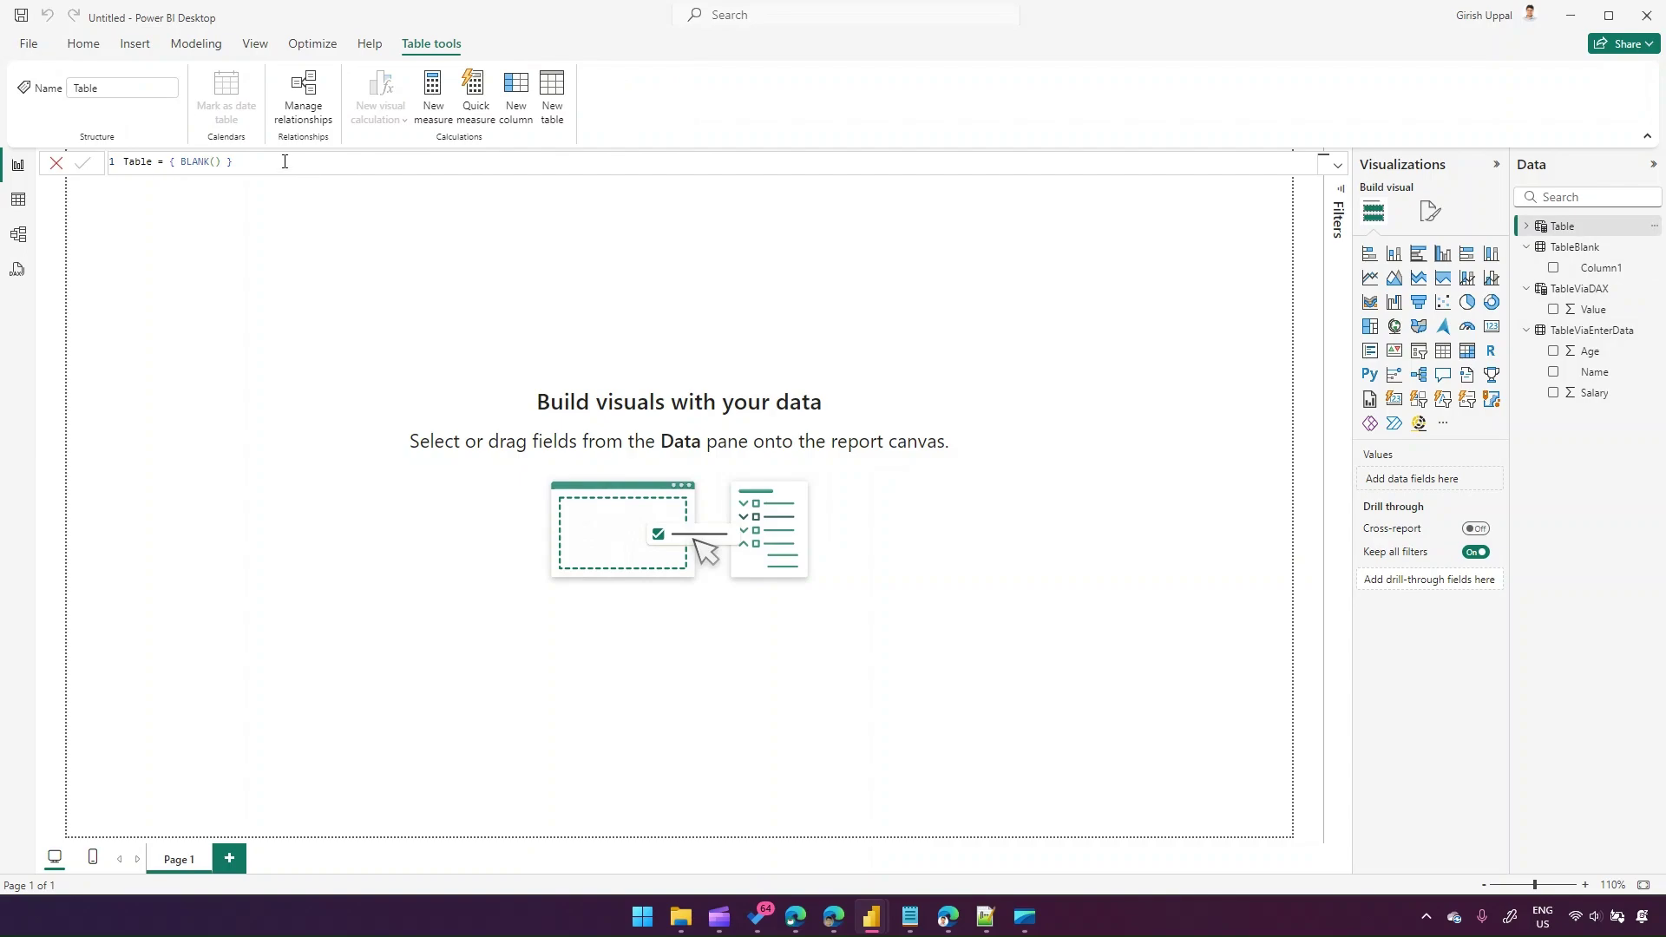
pyautogui.moveTo(285, 161); pyautogui.dragTo(102, 159)
pyautogui.click(242, 253)
pyautogui.keyDown('ctrl'); pyautogui.scroll(2, 316, 275); pyautogui.keyUp('ctrl')
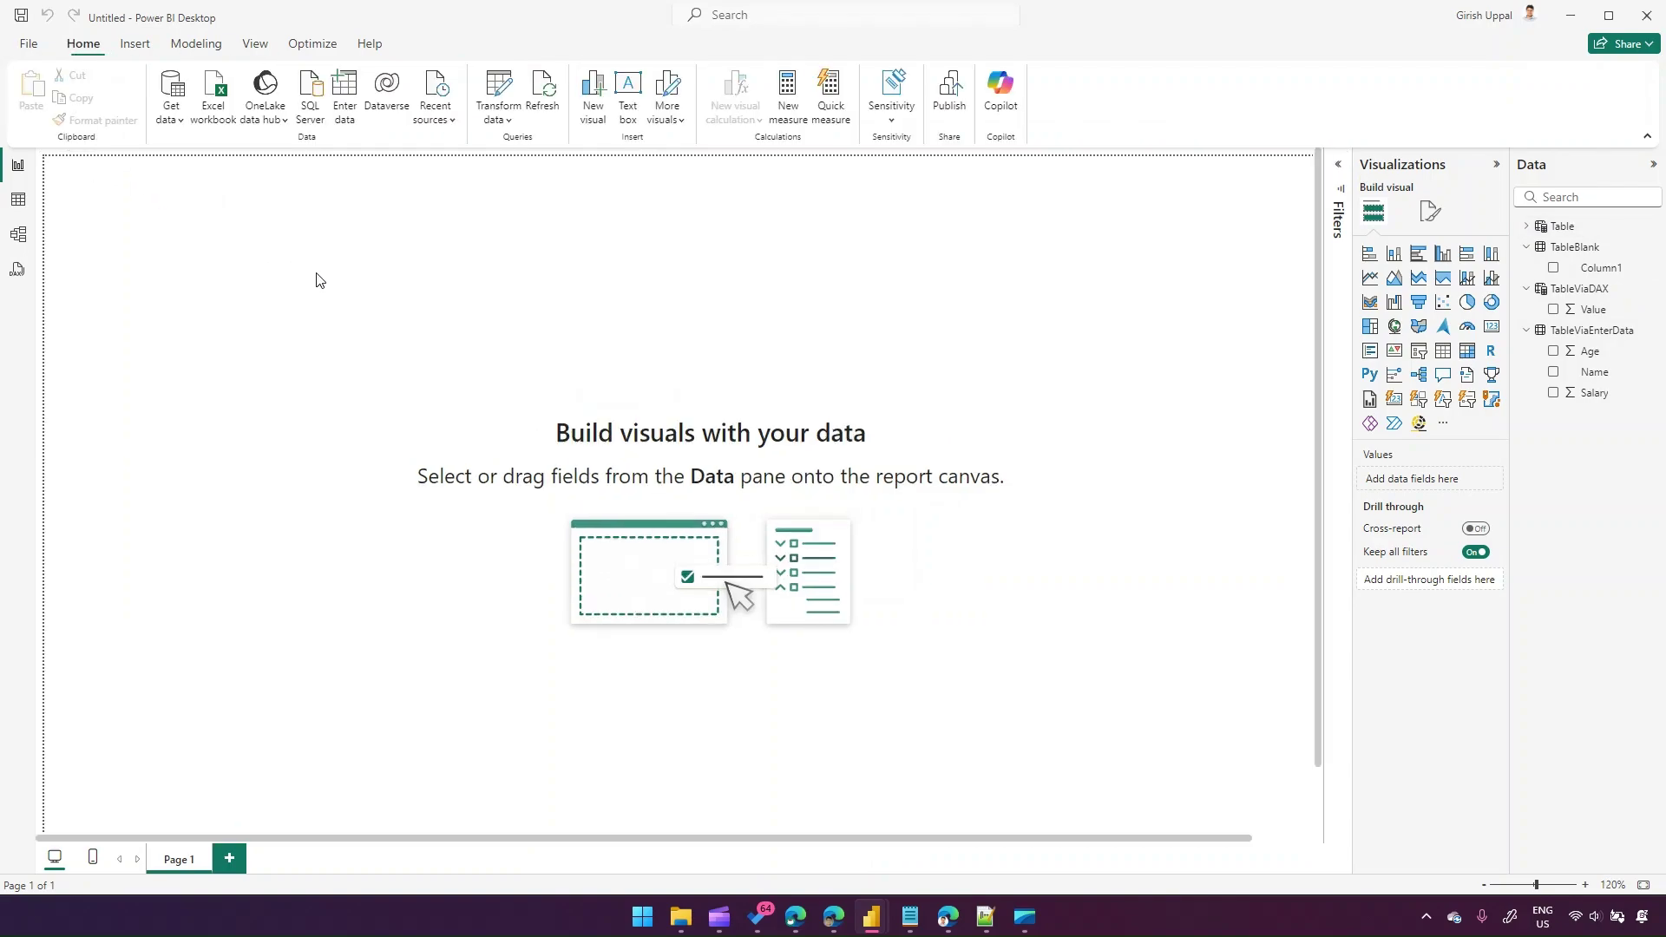
pyautogui.click(1561, 227)
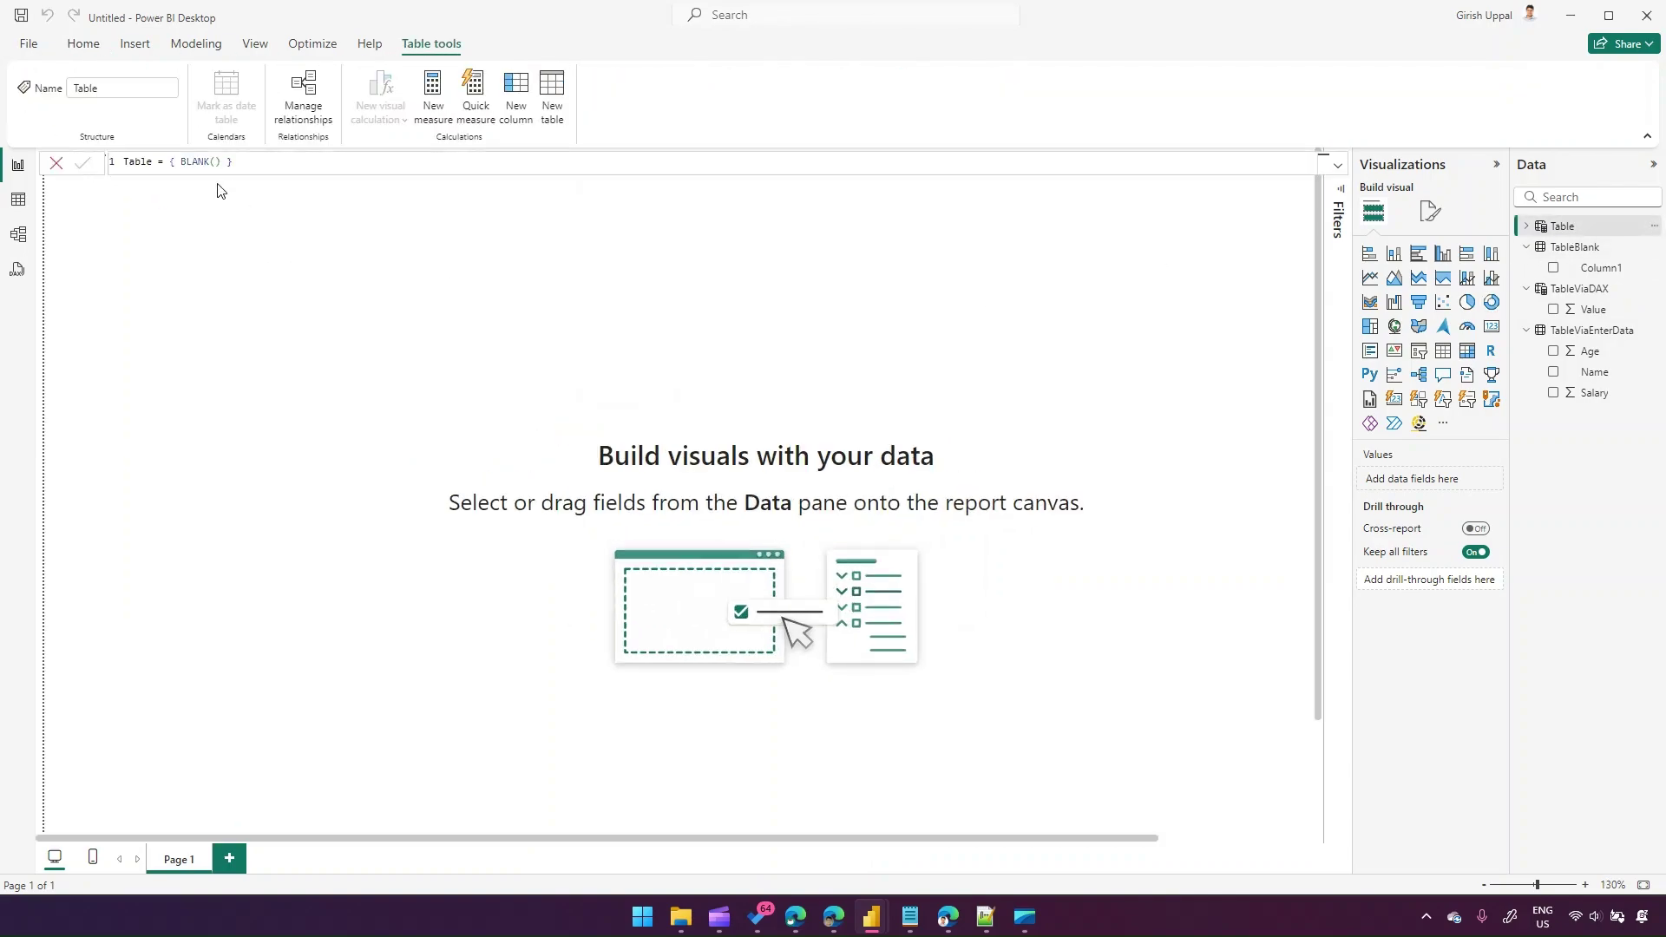
pyautogui.click(1605, 253)
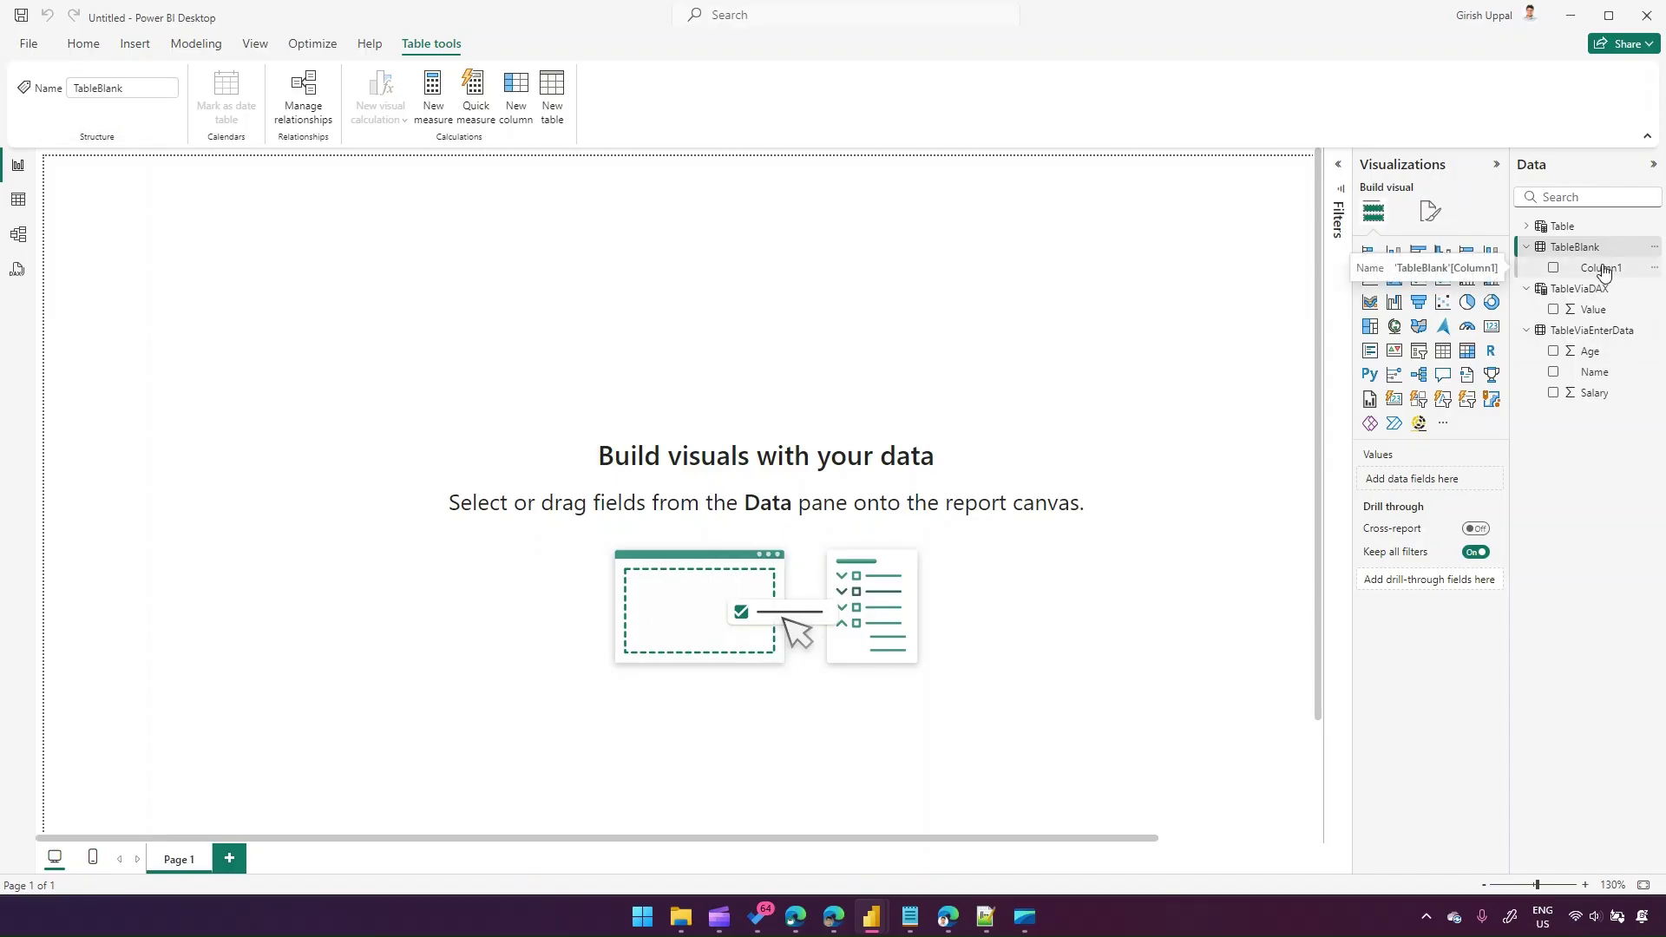
pyautogui.click(1605, 291)
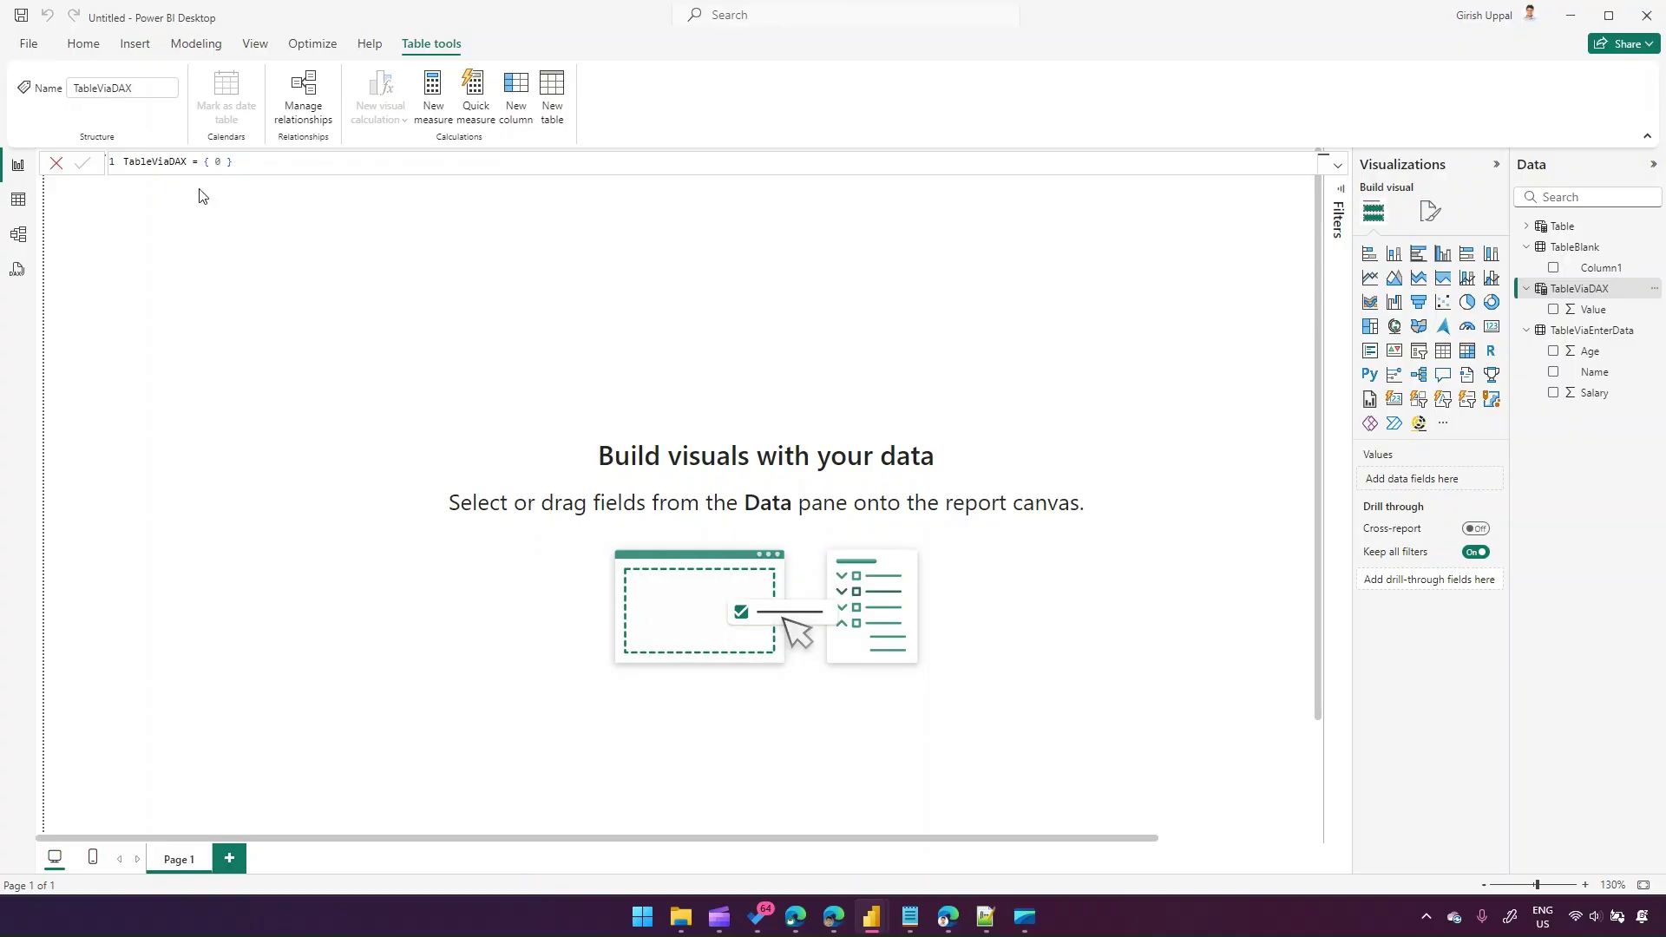
pyautogui.click(236, 258)
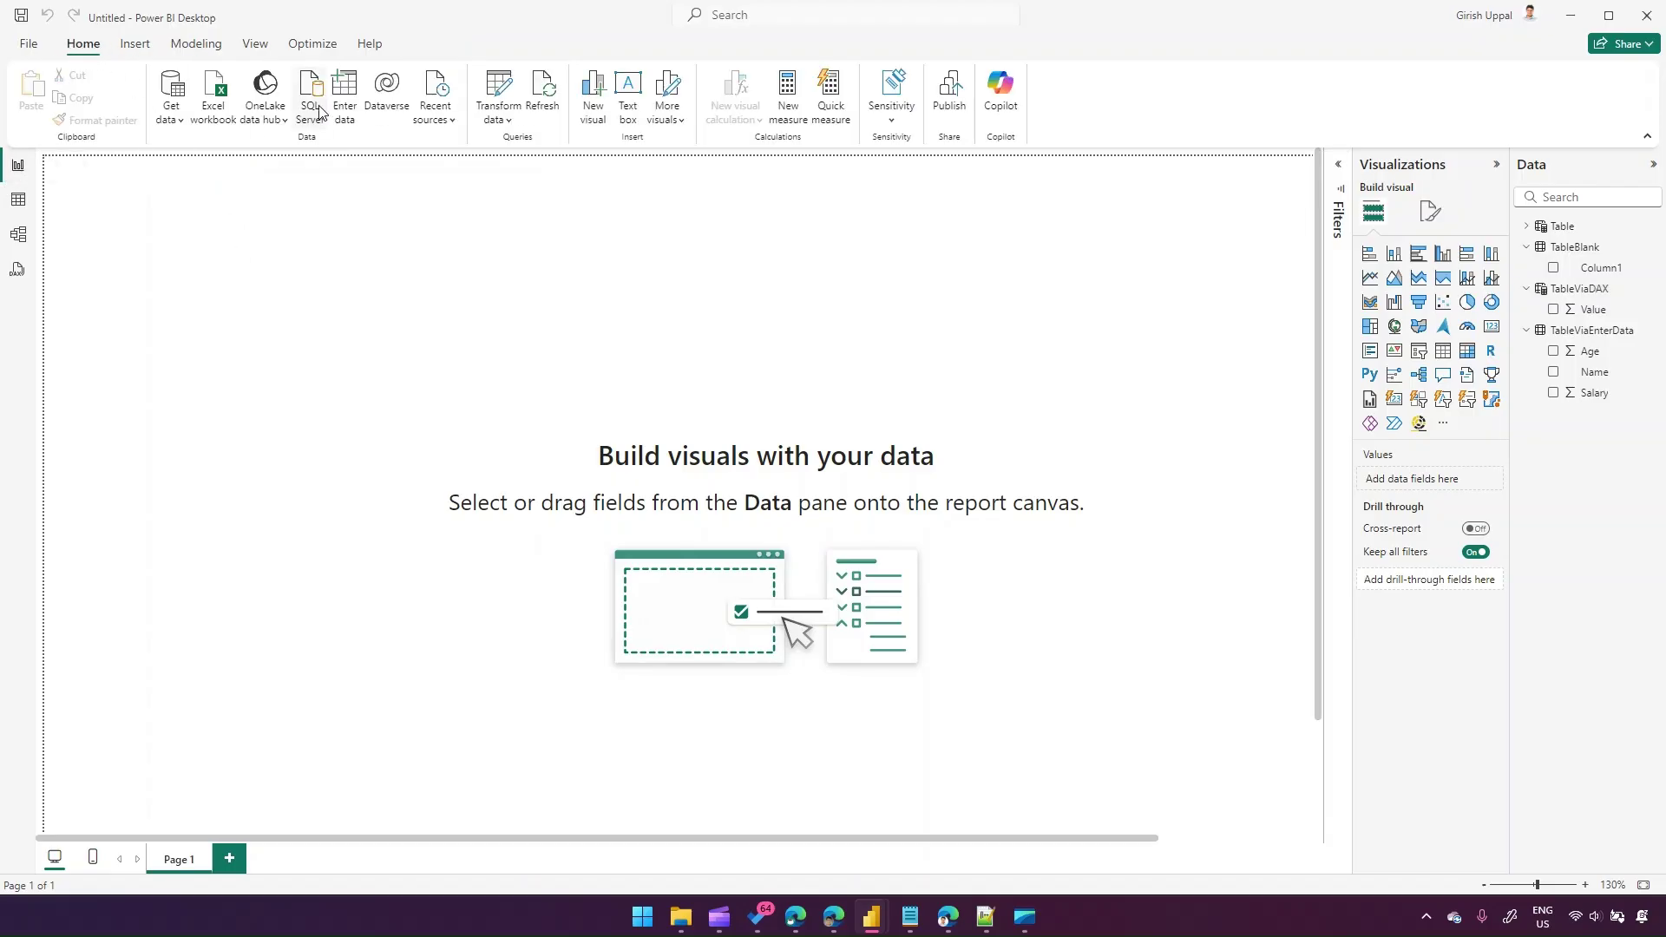
# Open the Power Query Editor and add a new blank query
pyautogui.click(499, 119)
pyautogui.click(519, 150)
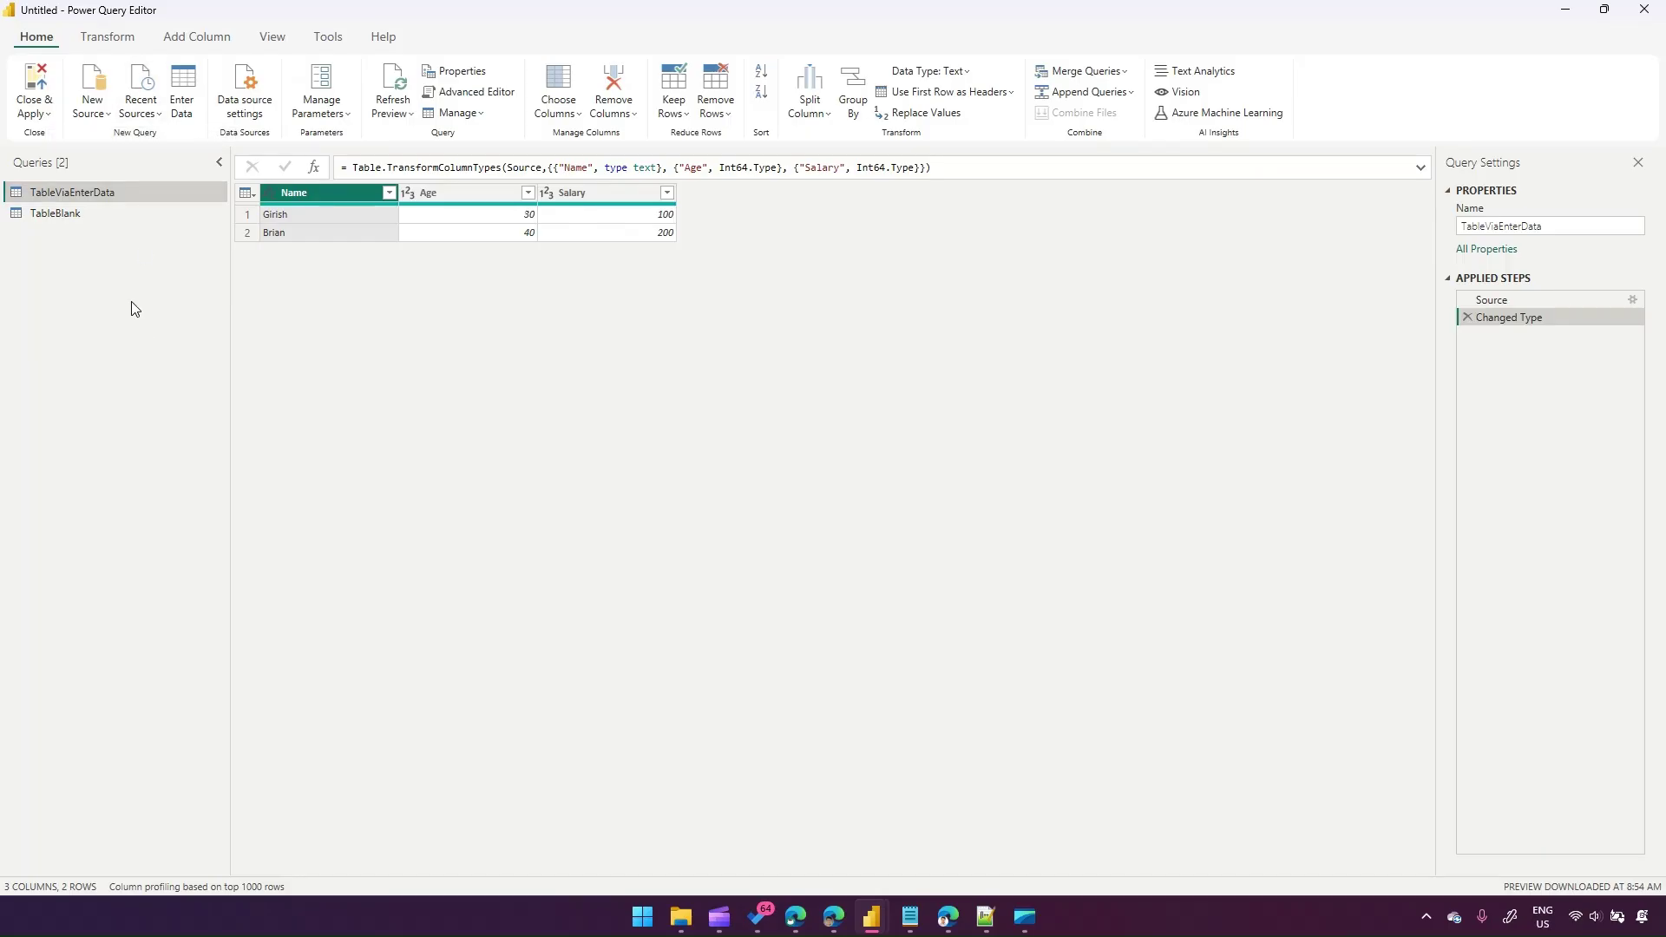
pyautogui.rightClick(111, 426)
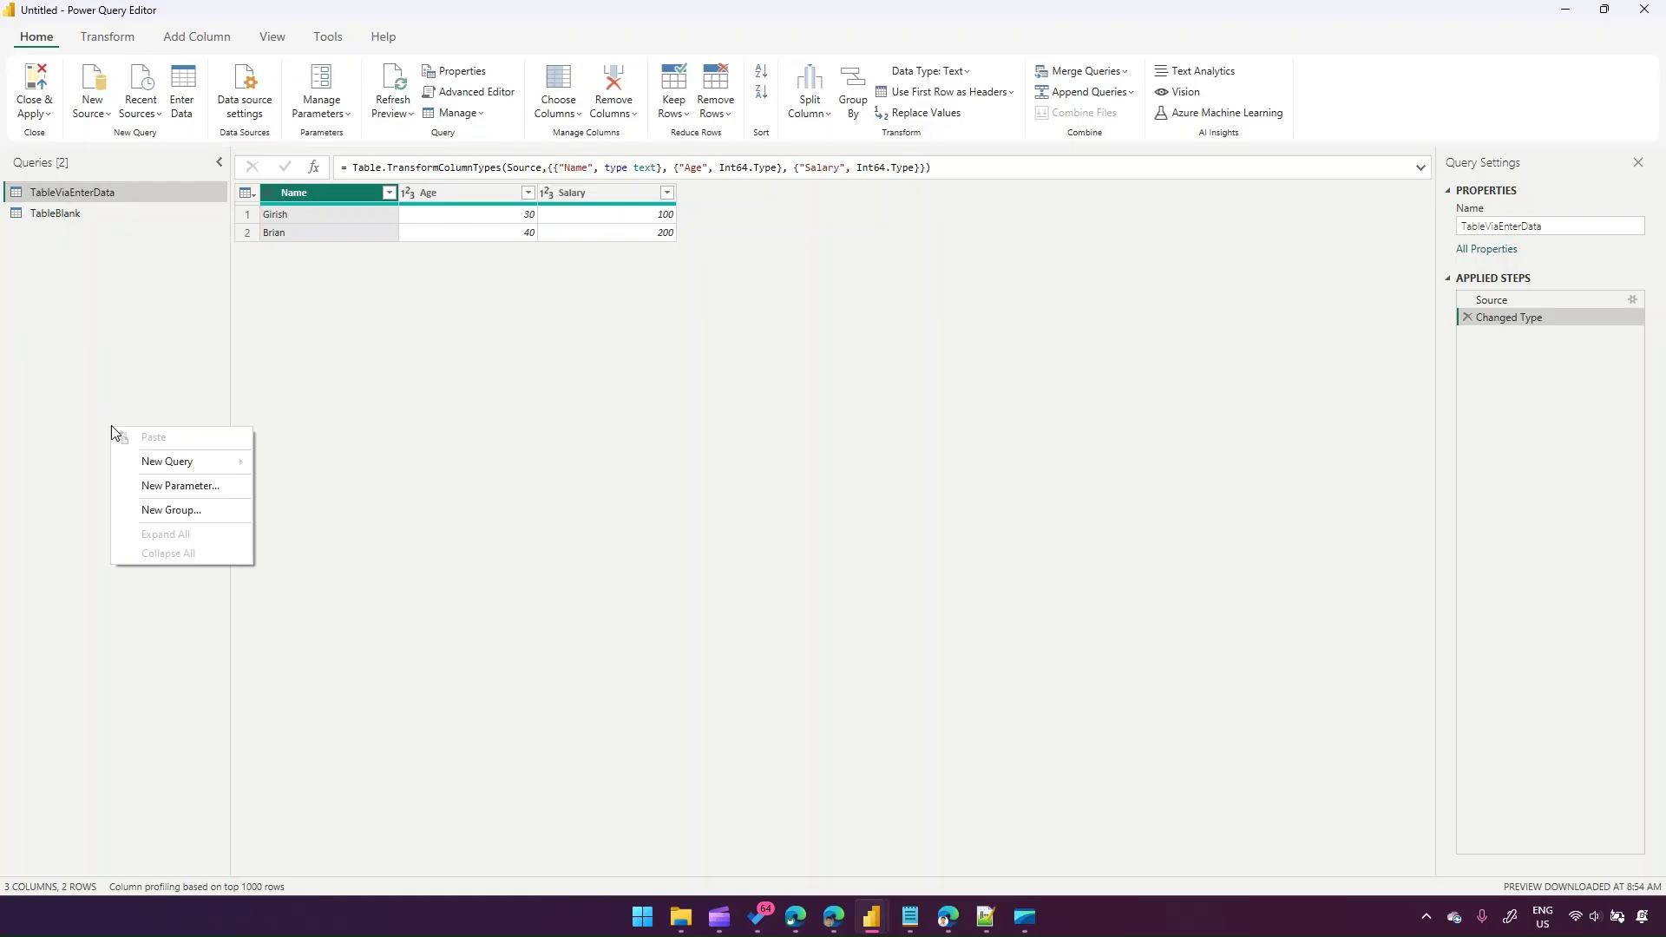
pyautogui.moveTo(202, 467)
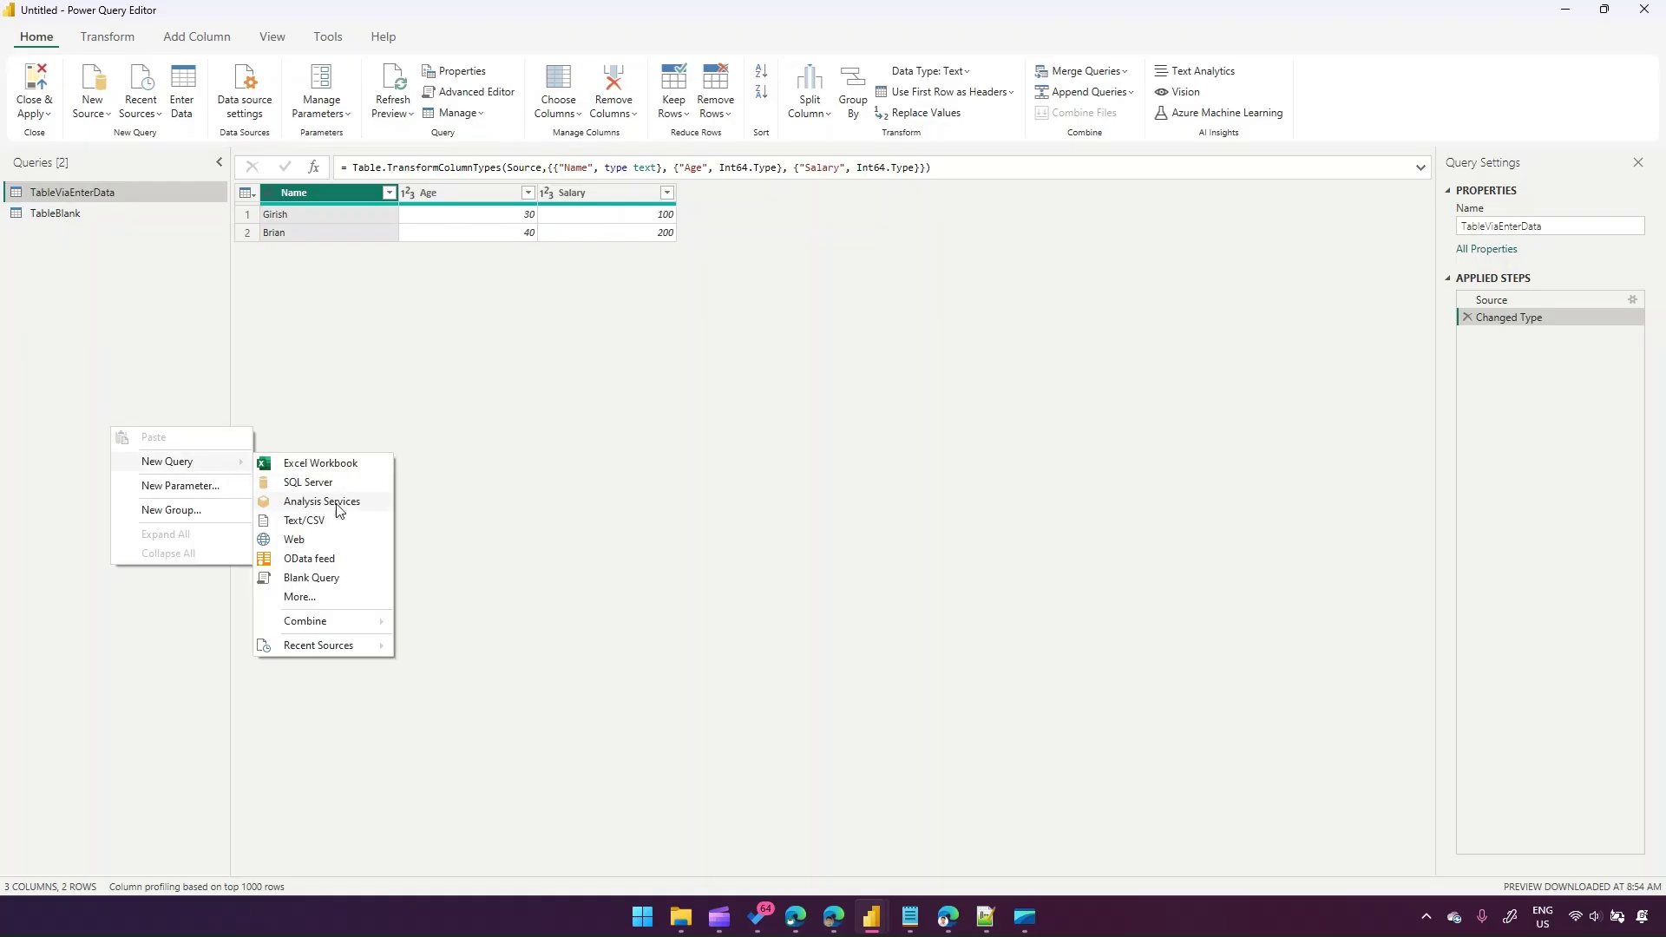
pyautogui.click(318, 579)
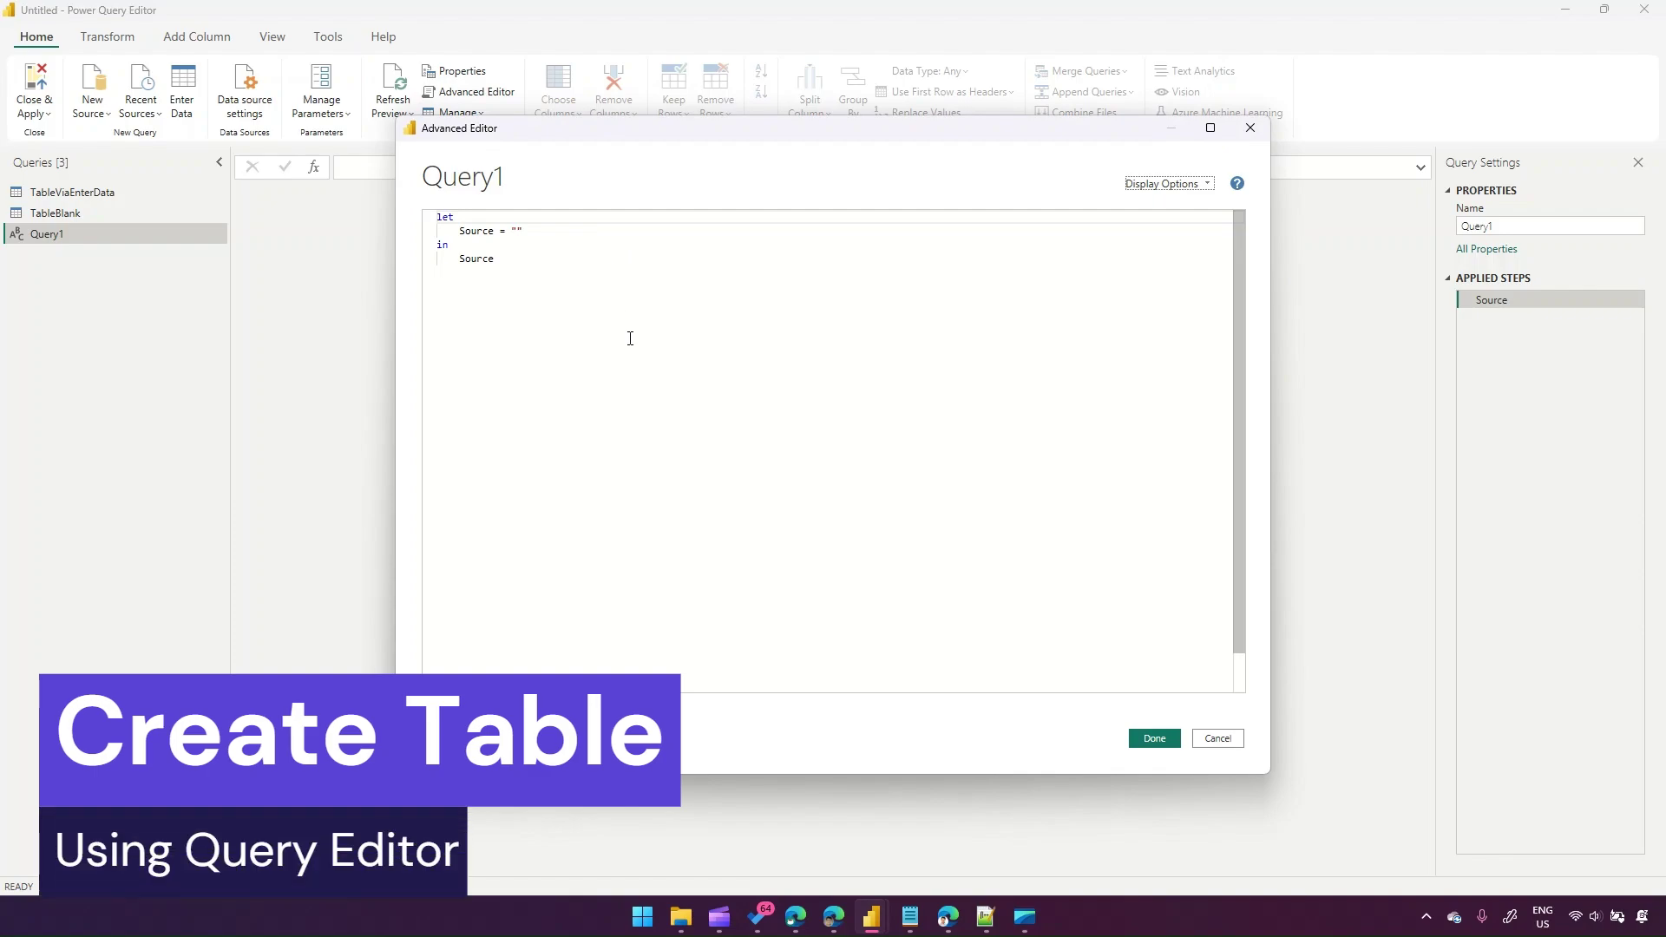
# Edit the blank query's M code so that Source is an empty list, {}, and apply the code
pyautogui.click(665, 383)
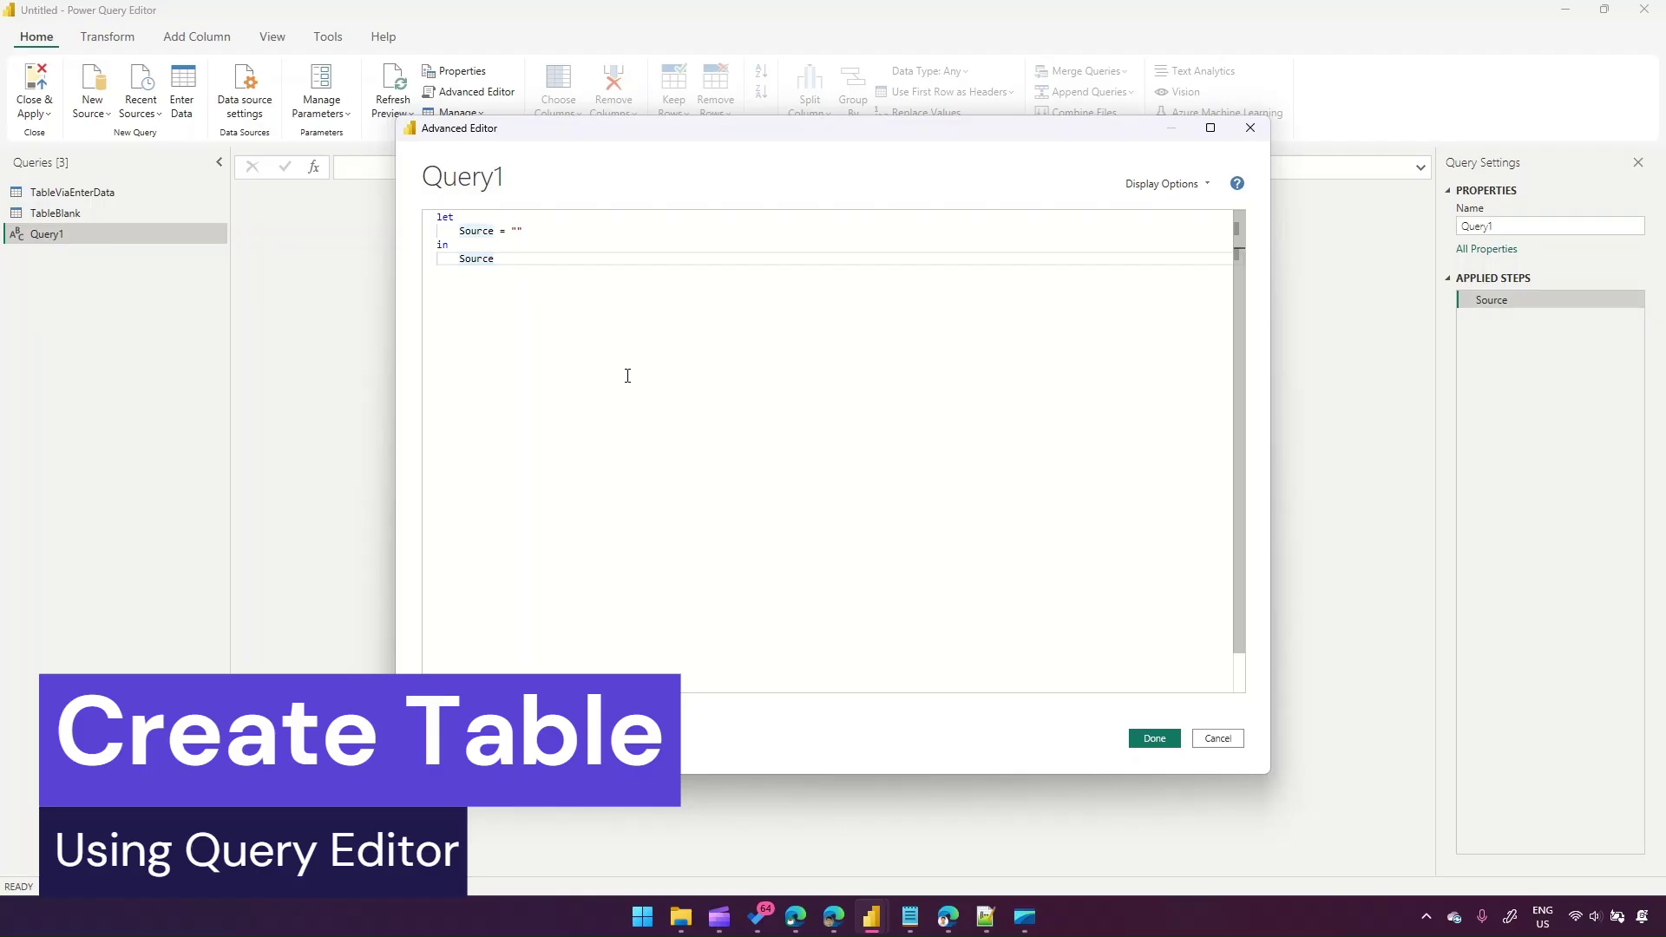
pyautogui.click(516, 229)
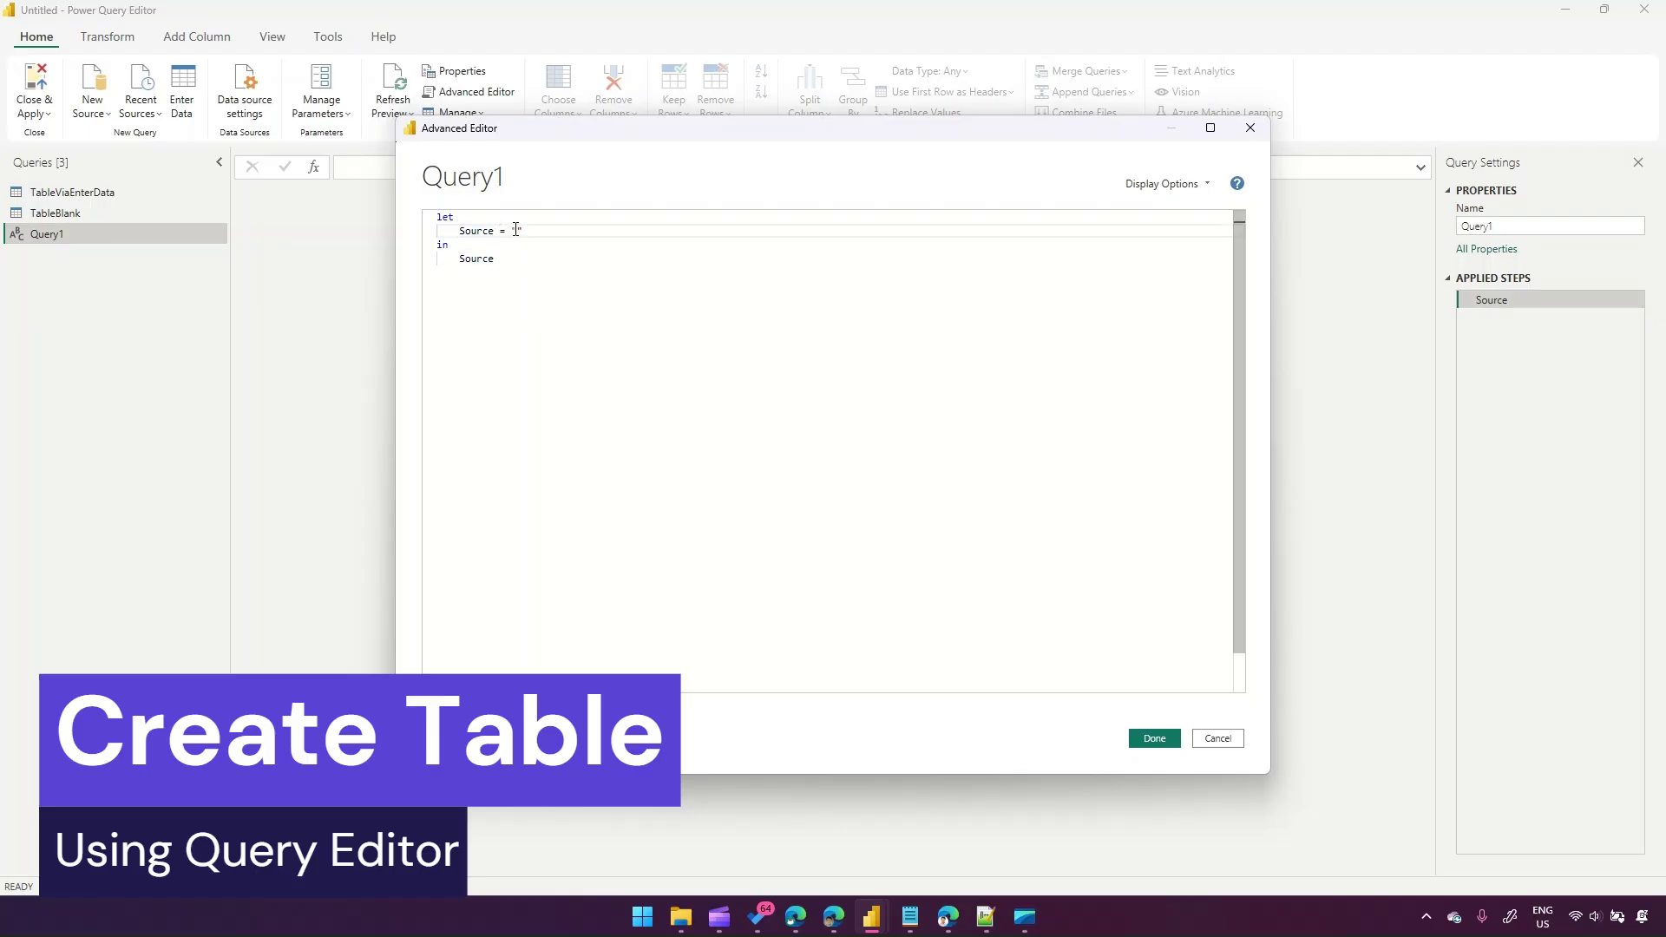
pyautogui.click(511, 252)
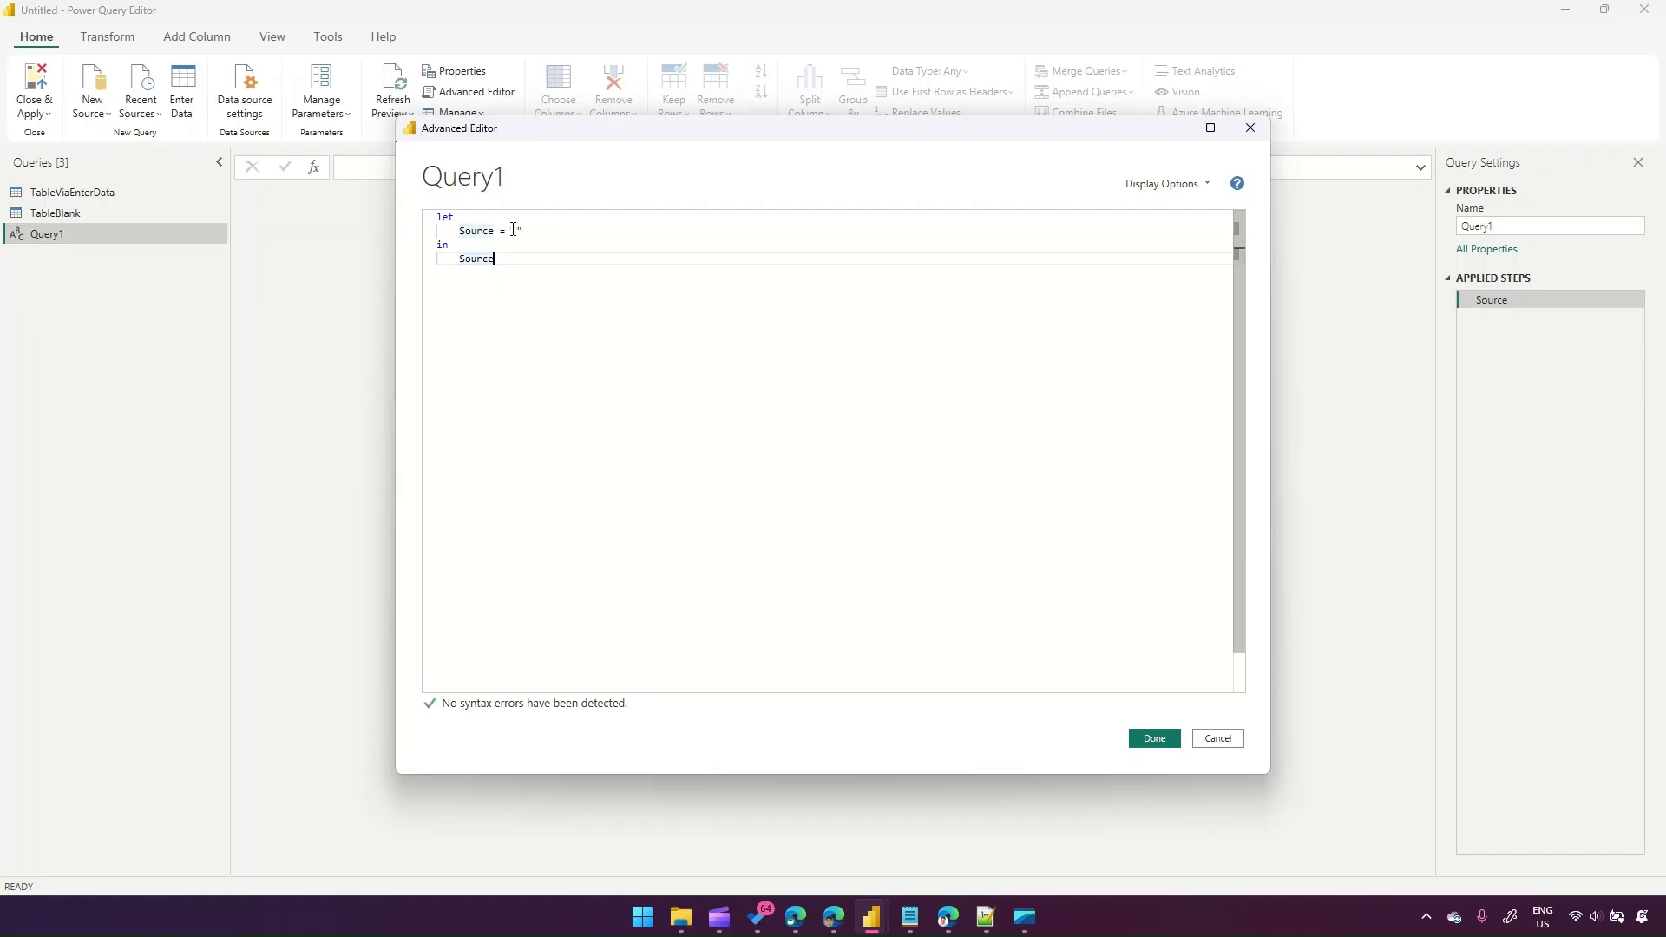
pyautogui.doubleClick(517, 229)
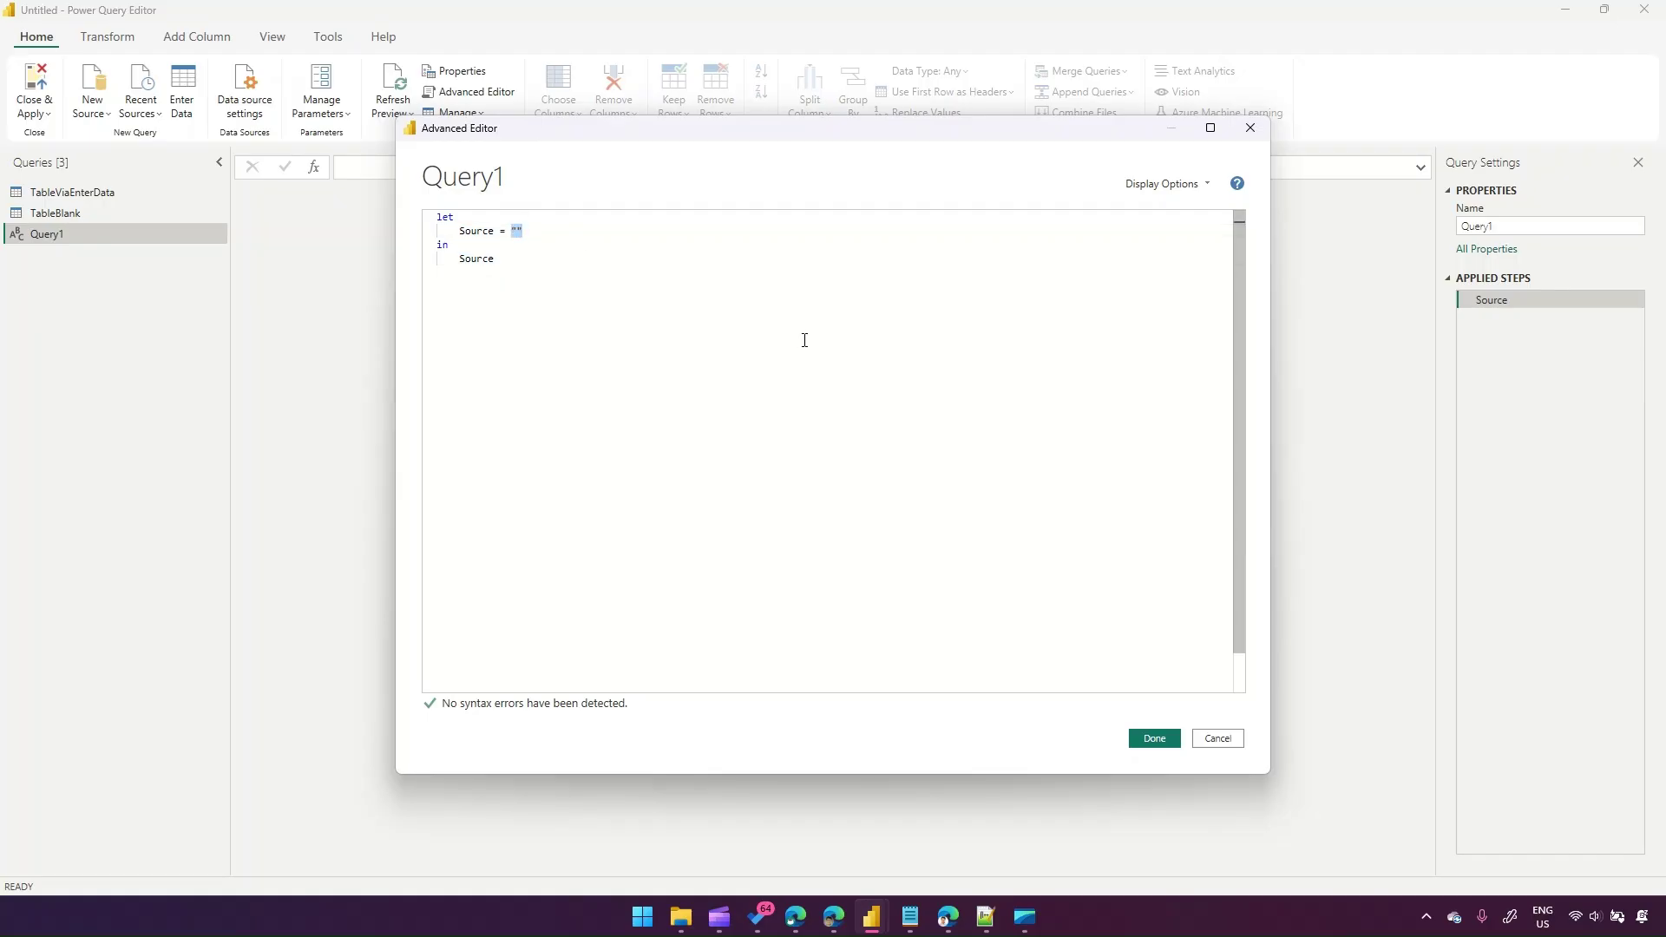
pyautogui.write('{')
pyautogui.press('BackSpace')
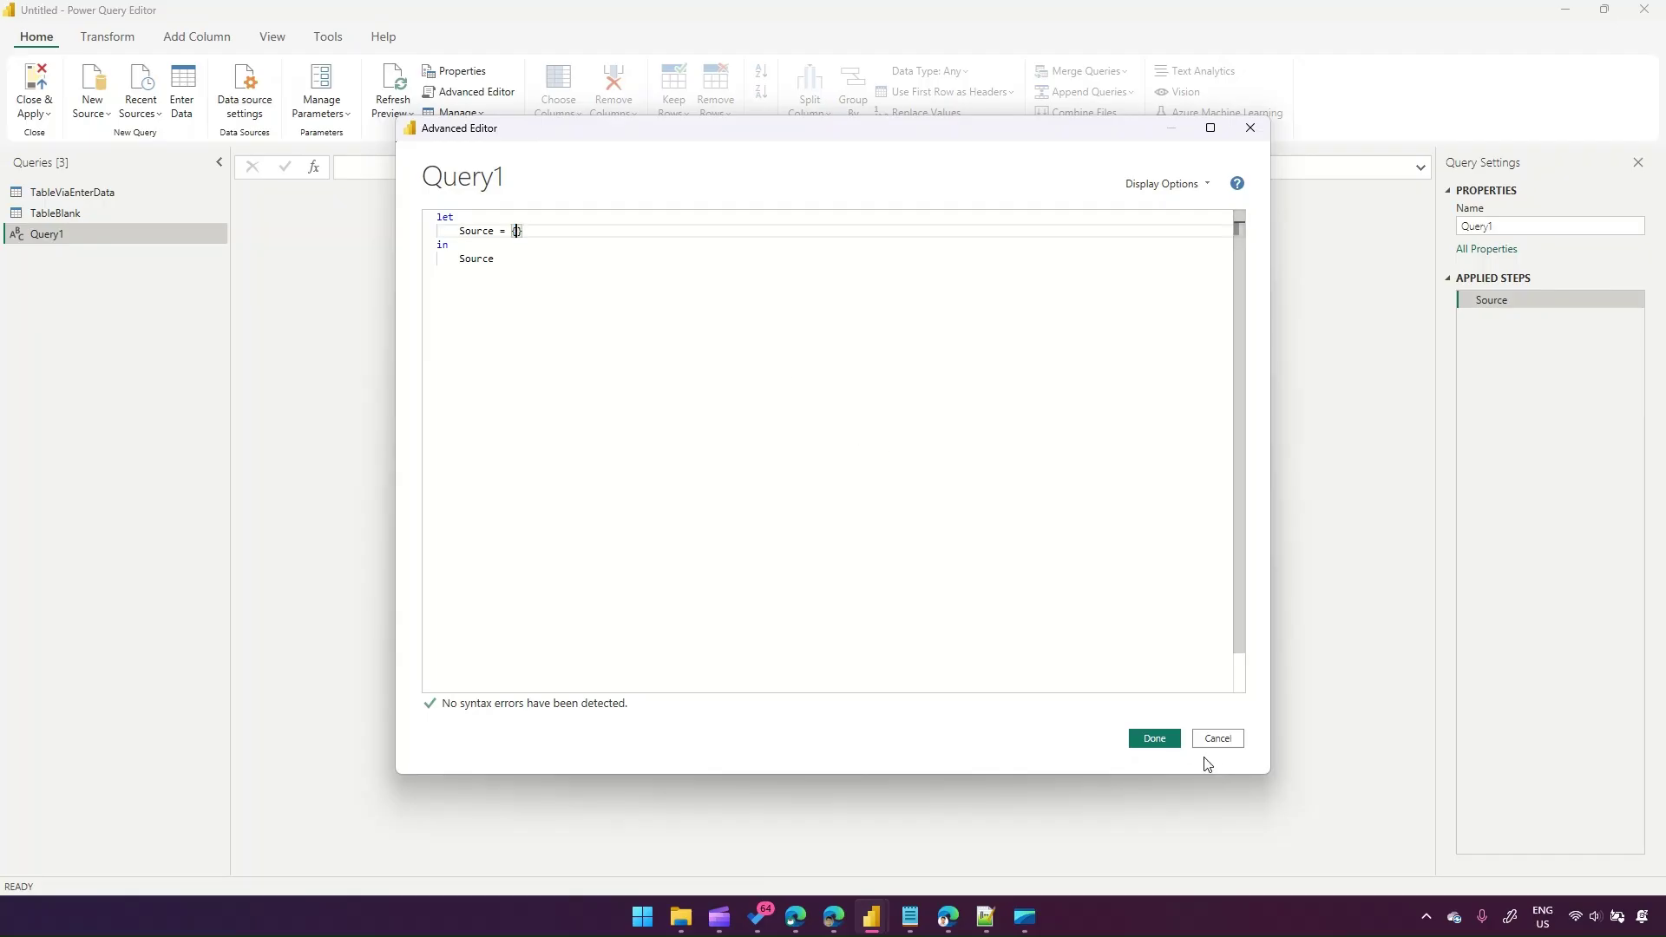
pyautogui.click(1158, 743)
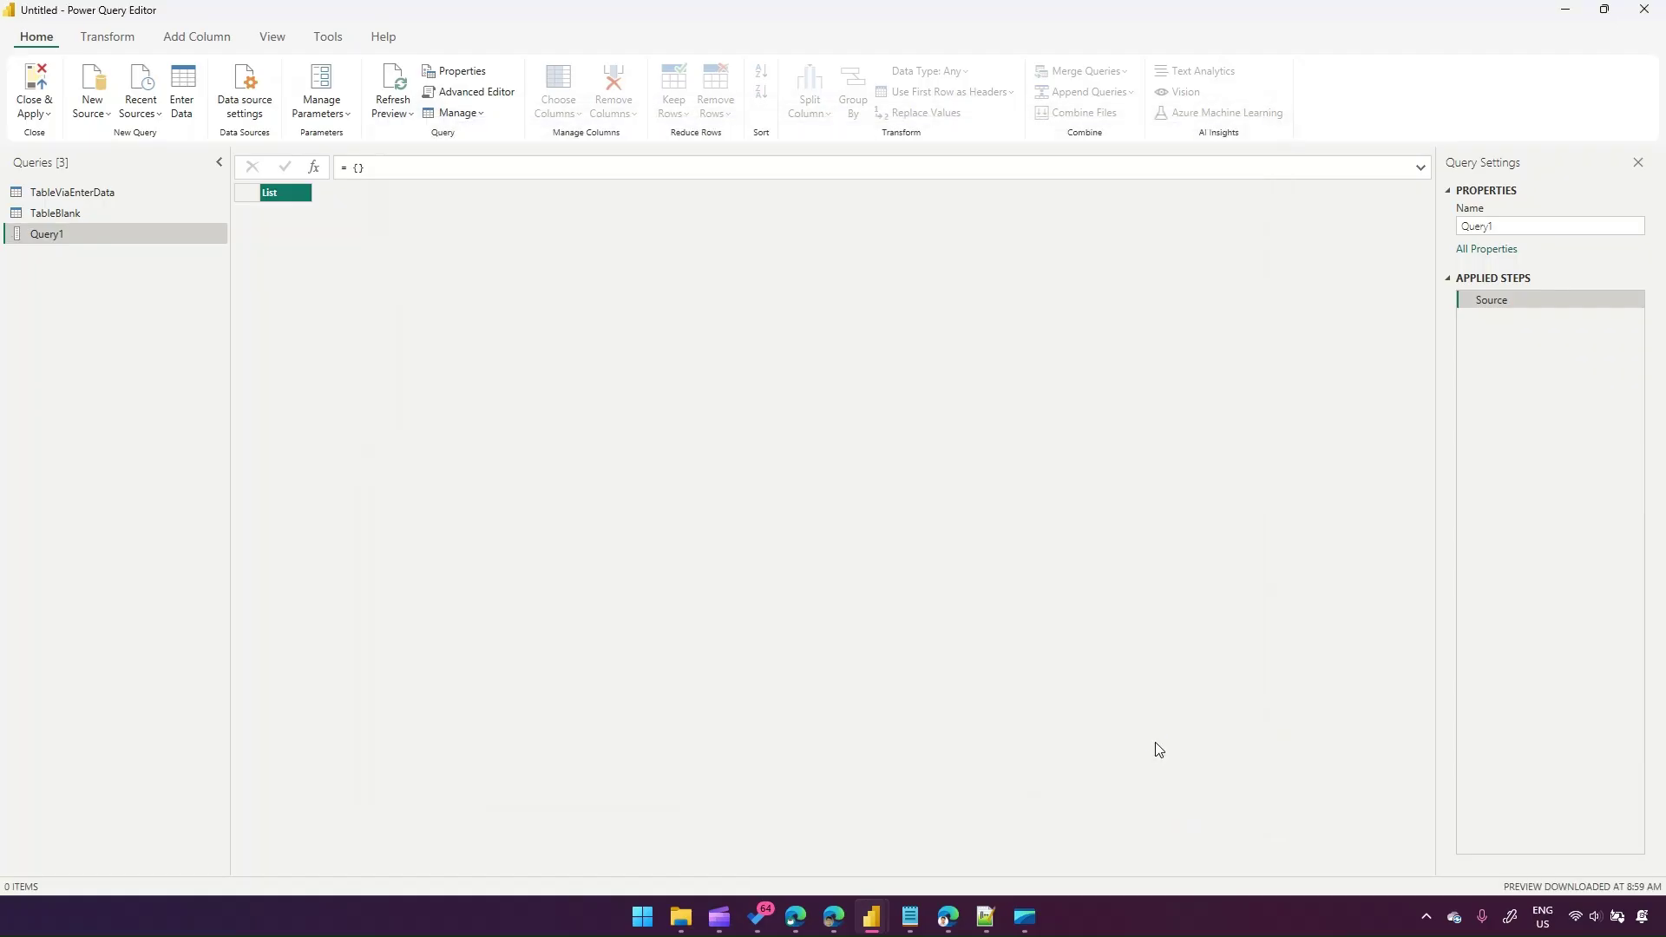
# Rename the new query as TabGood
pyautogui.rightClick(54, 236)
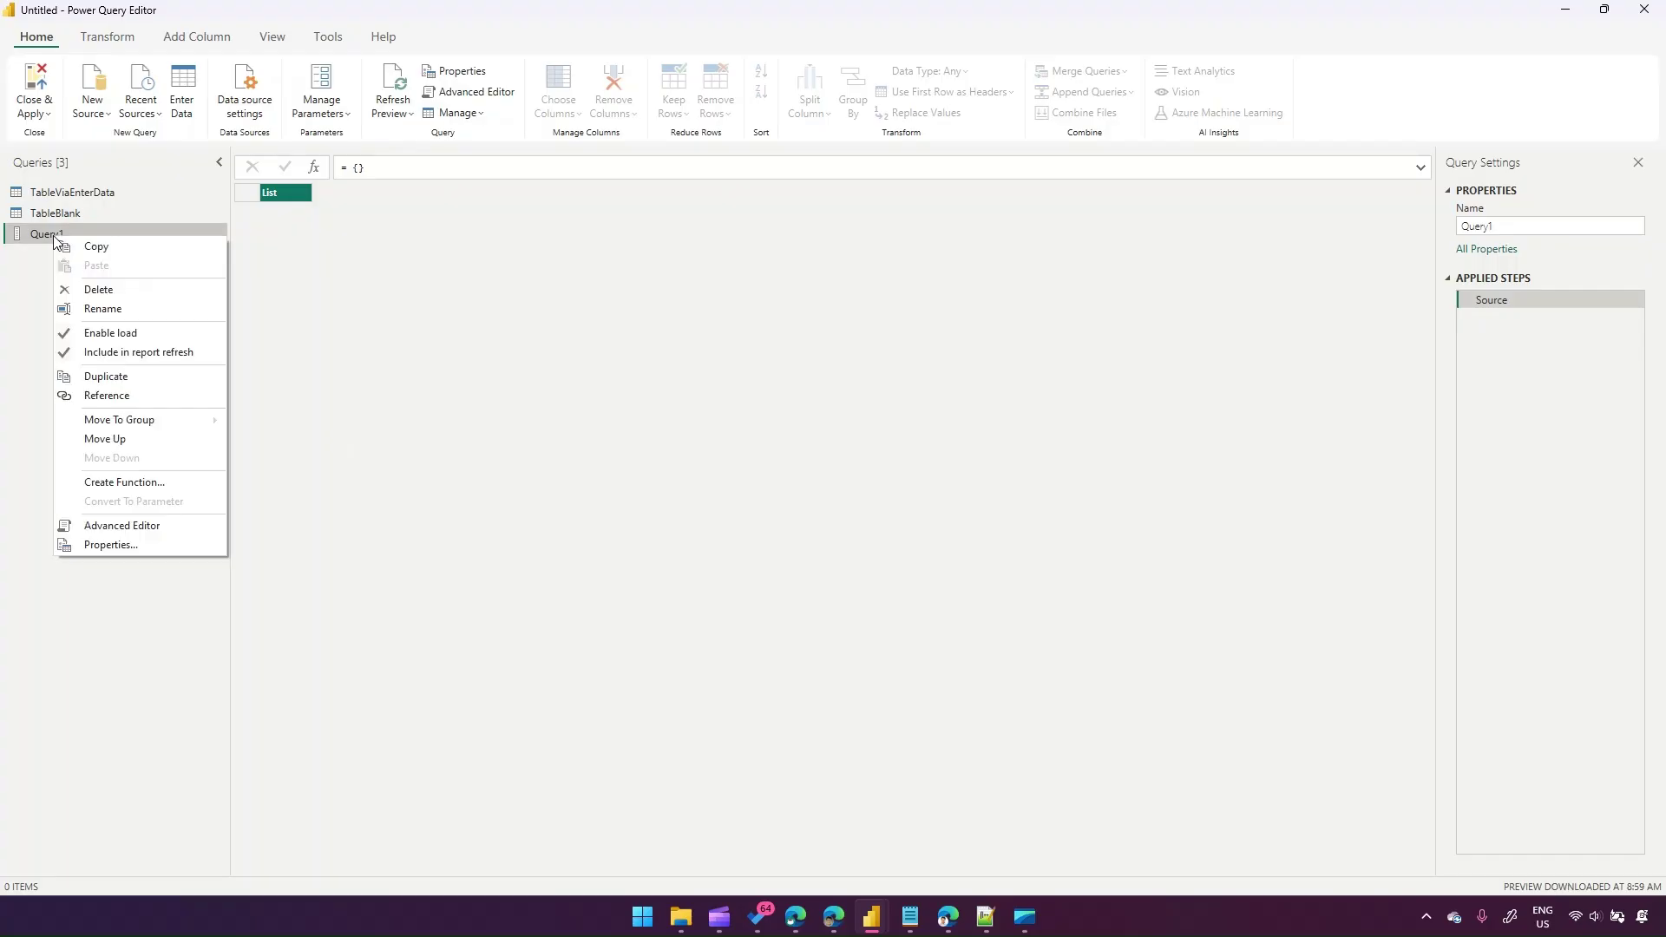
pyautogui.click(98, 310)
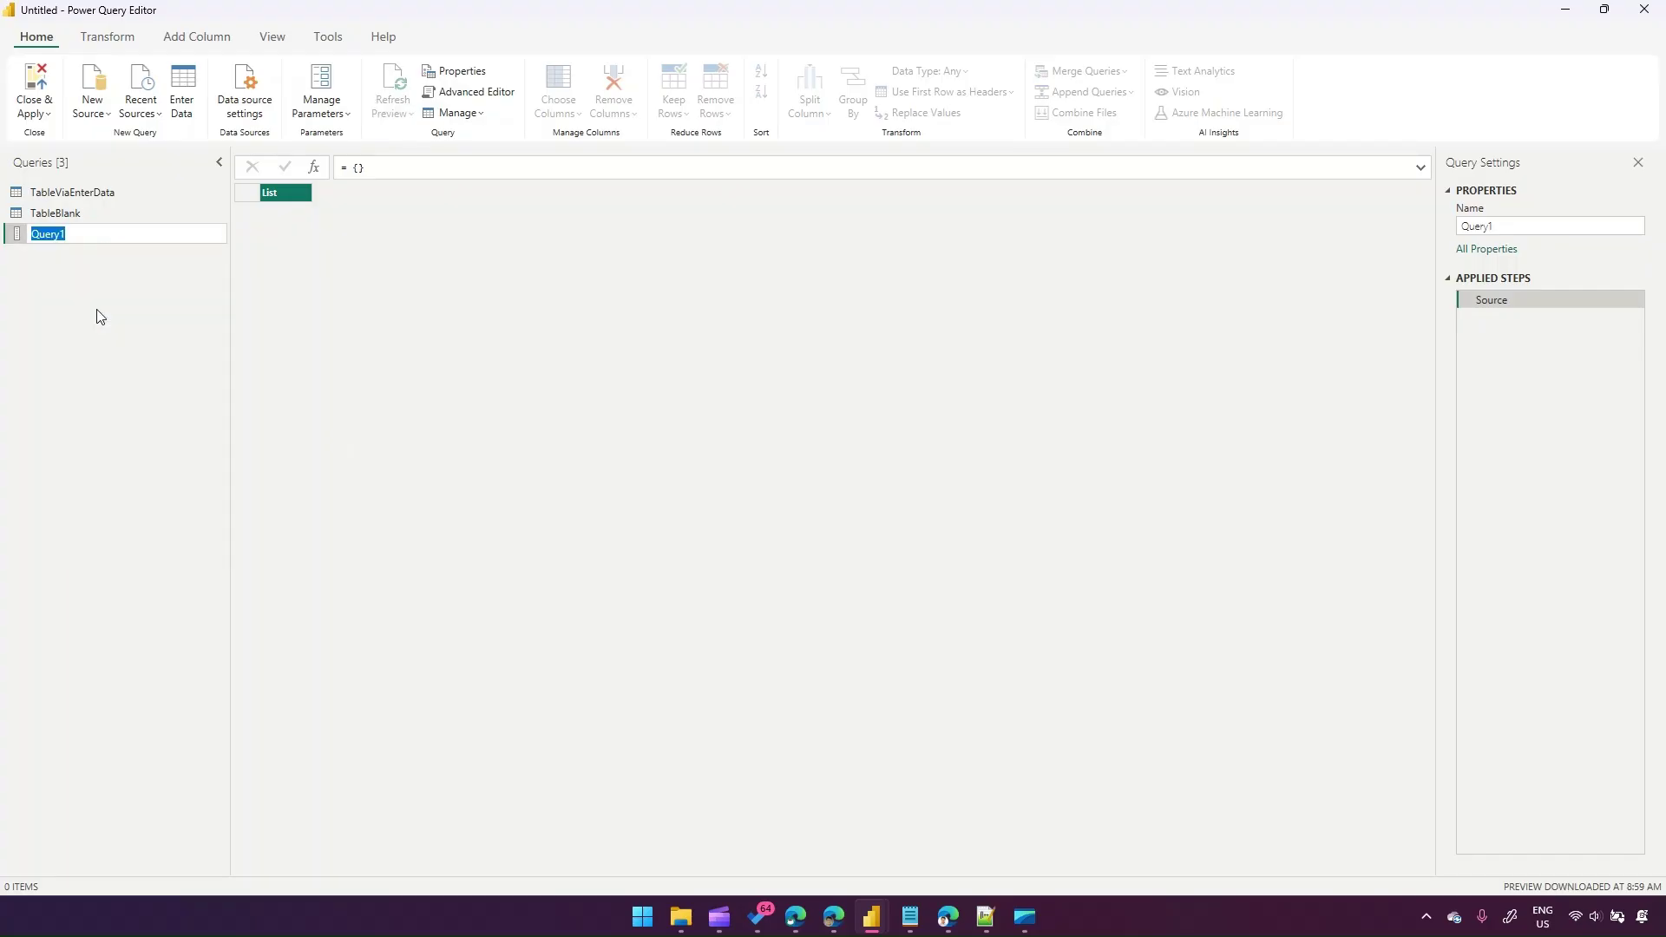
pyautogui.write('TabGood')
pyautogui.press('Return')
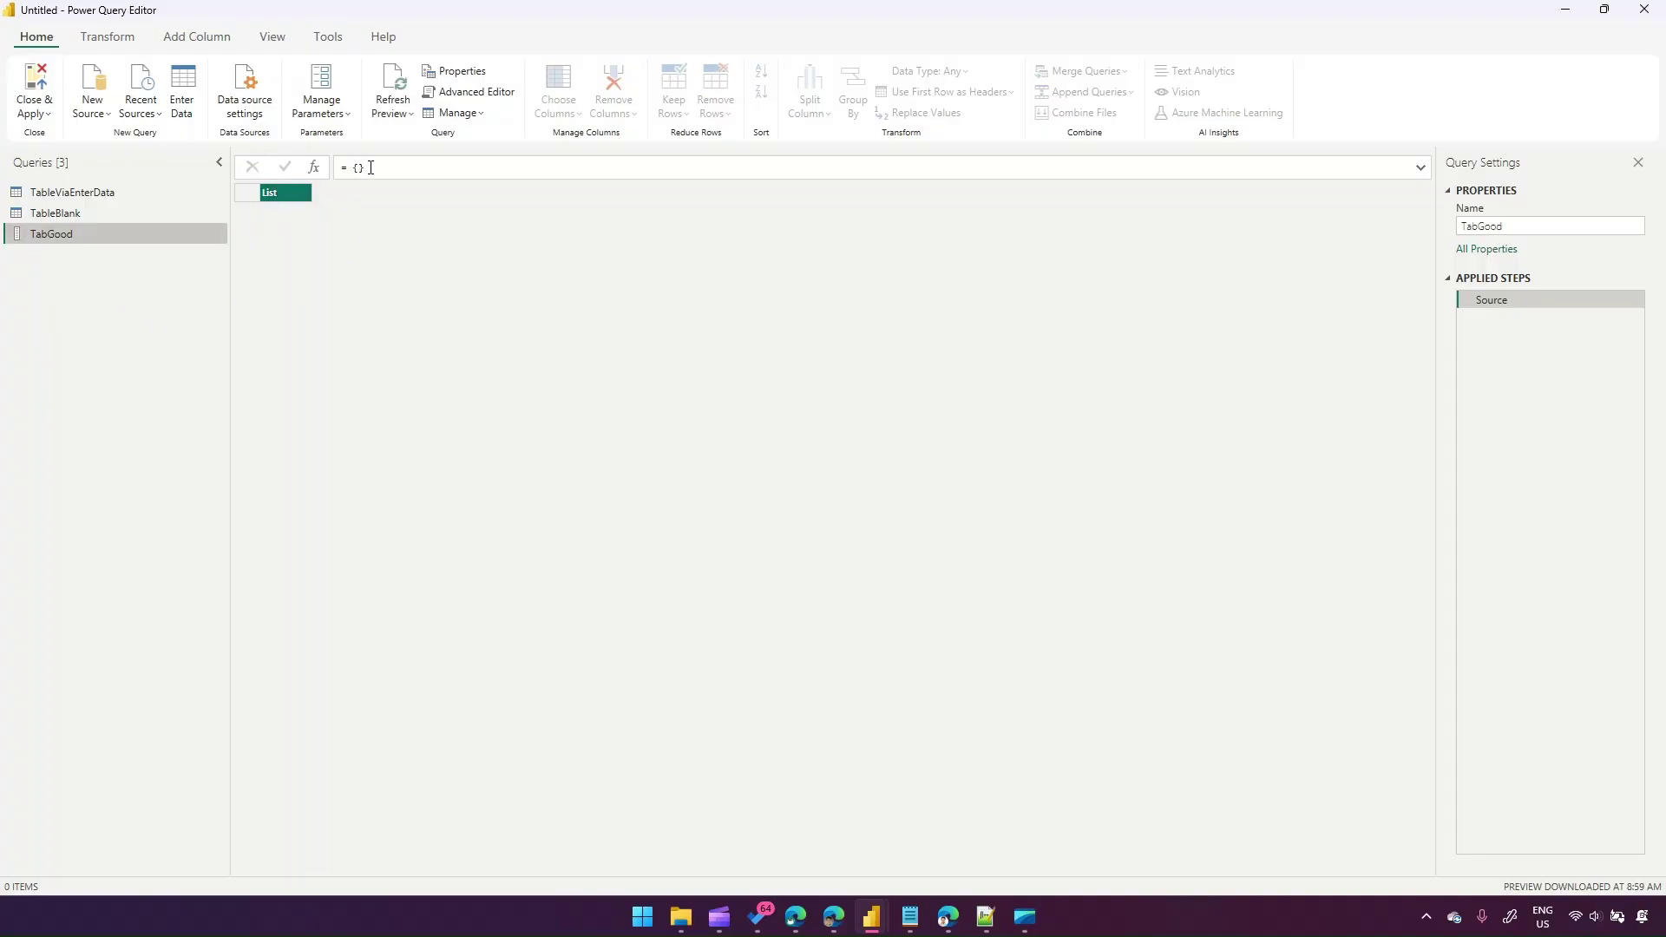
# Close the query editor with its changes applied, widen the field list, expand the TabGood table and select its TabGood column
pyautogui.click(35, 89)
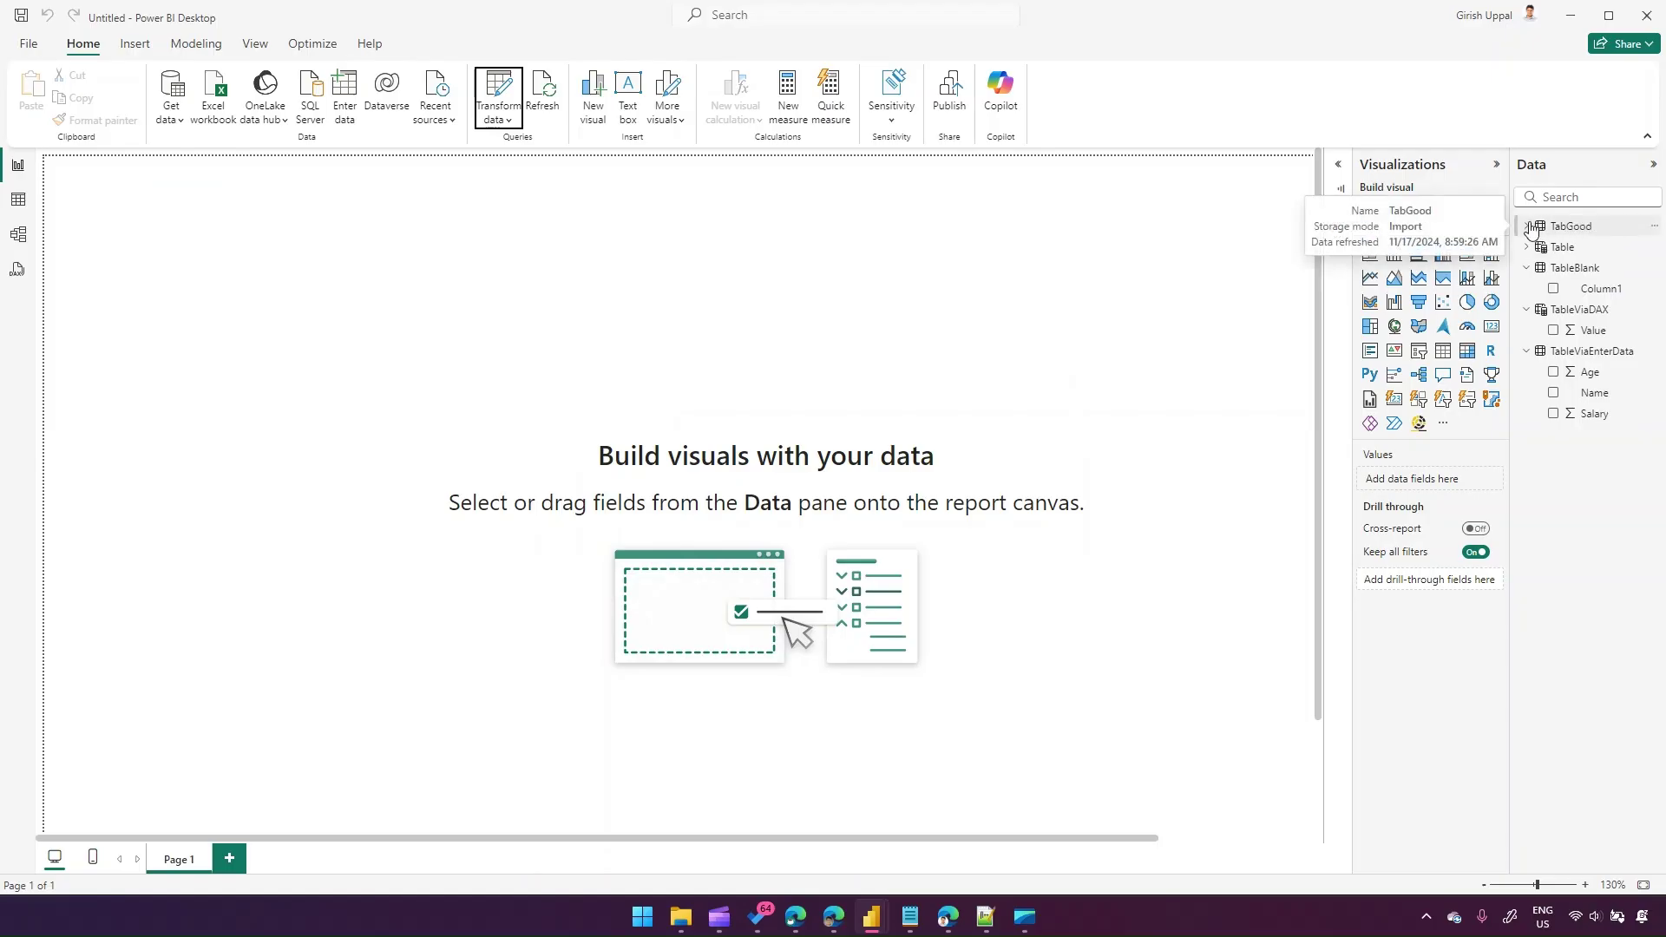
pyautogui.moveTo(1512, 222); pyautogui.dragTo(1284, 222)
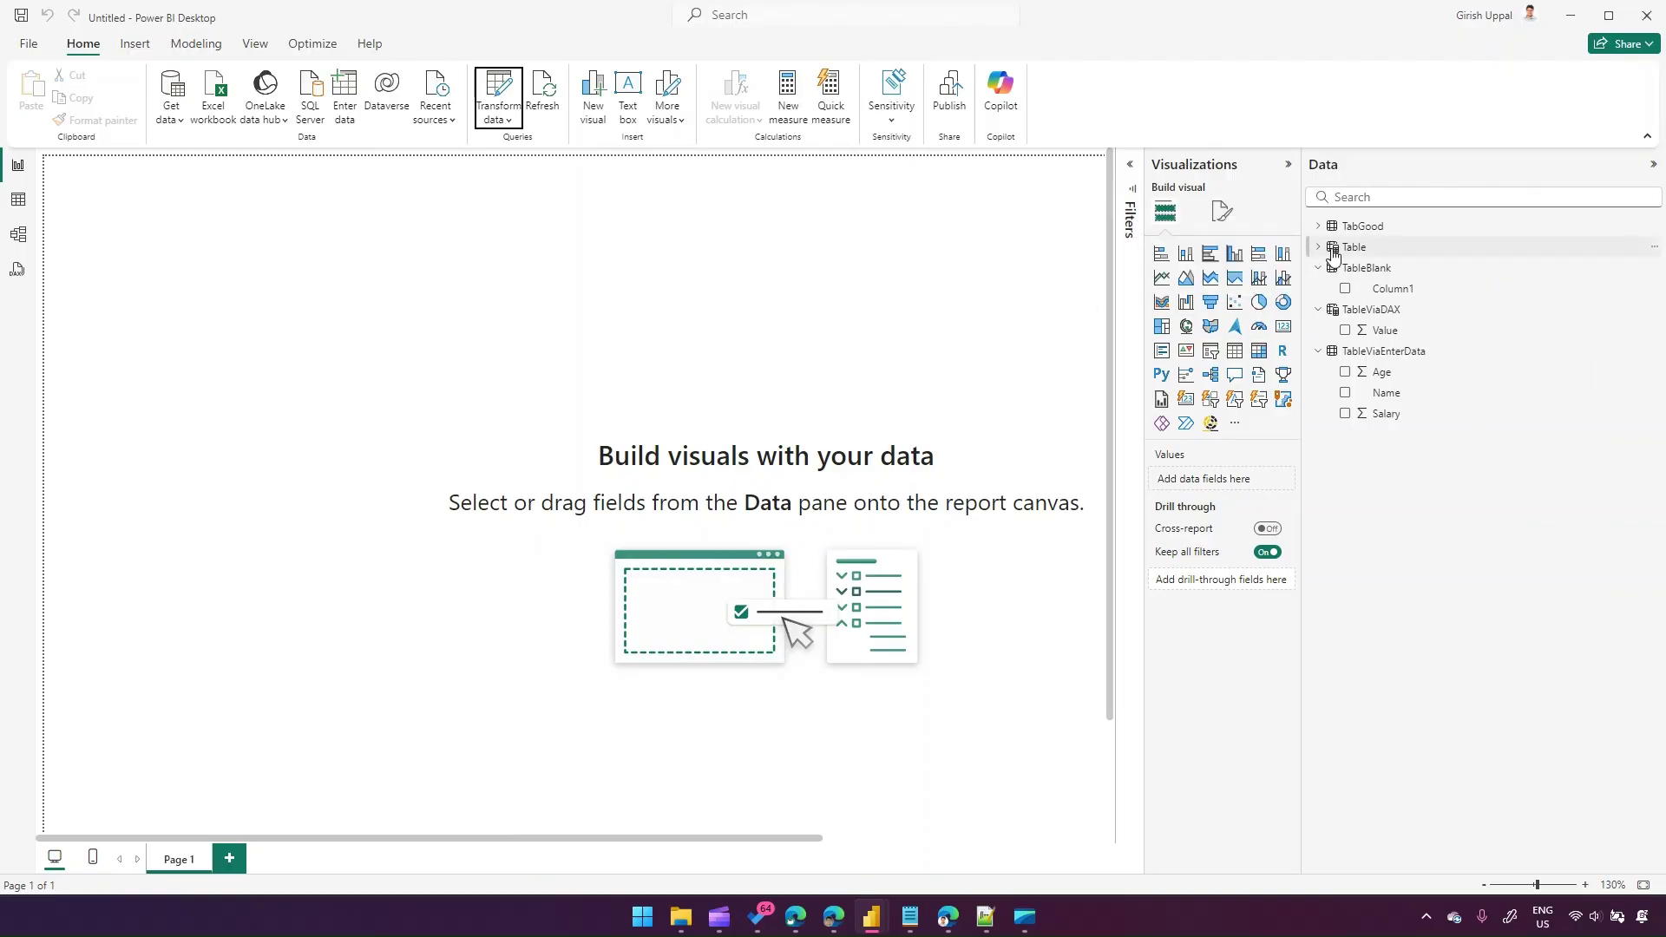
pyautogui.moveTo(1333, 258)
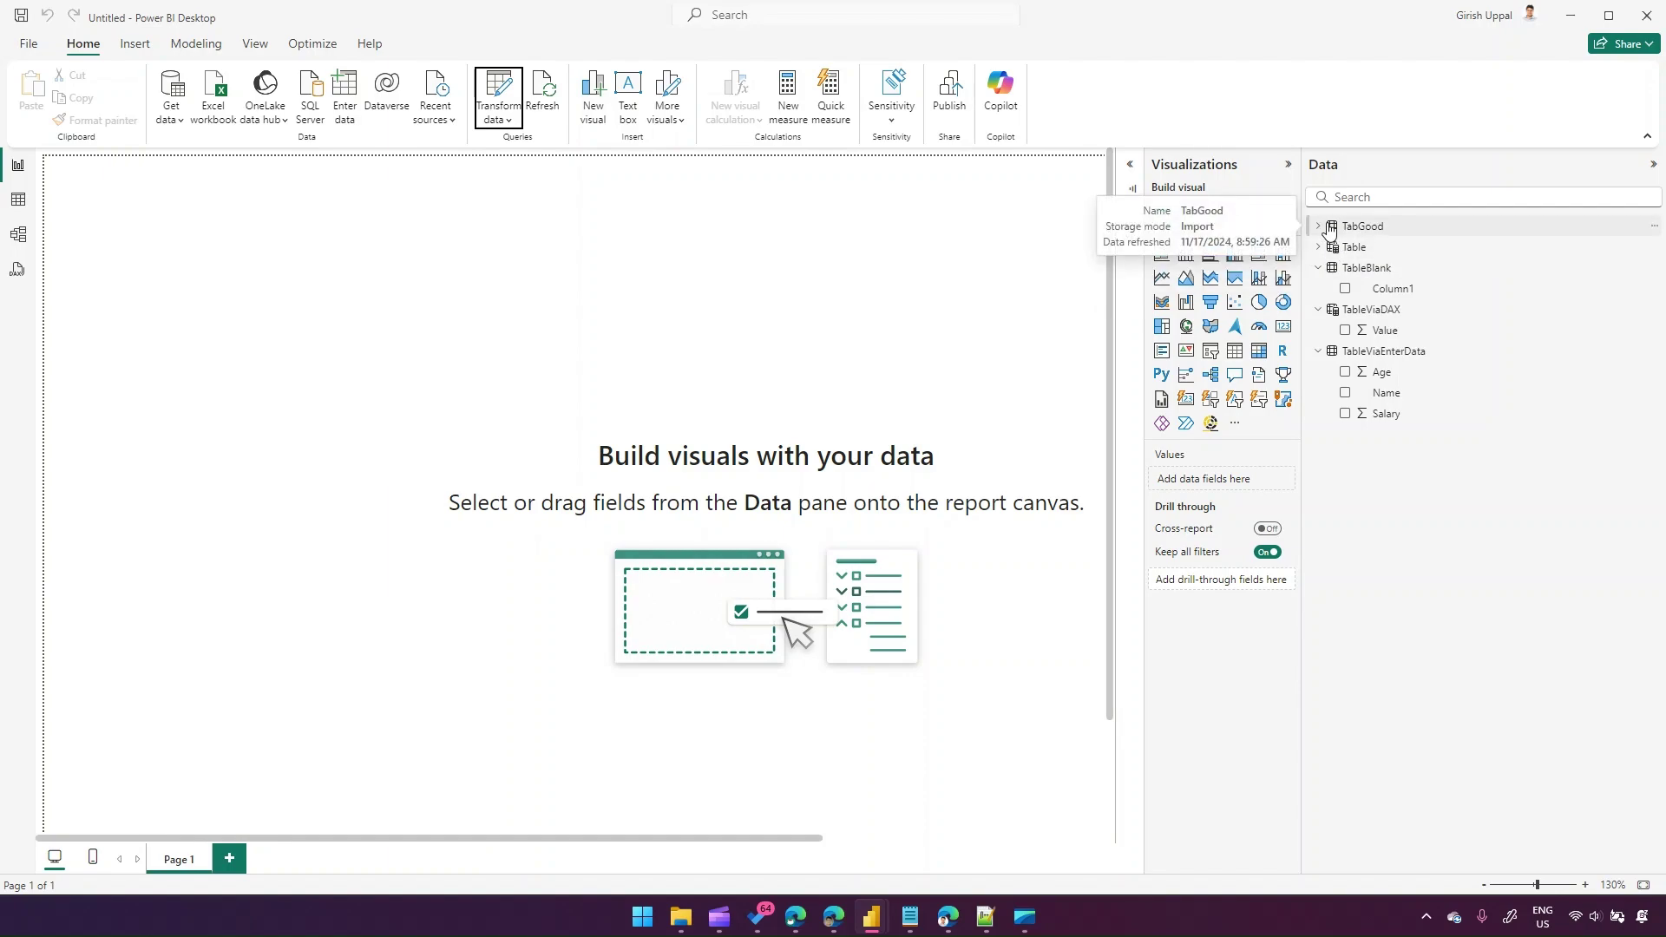
pyautogui.click(1327, 228)
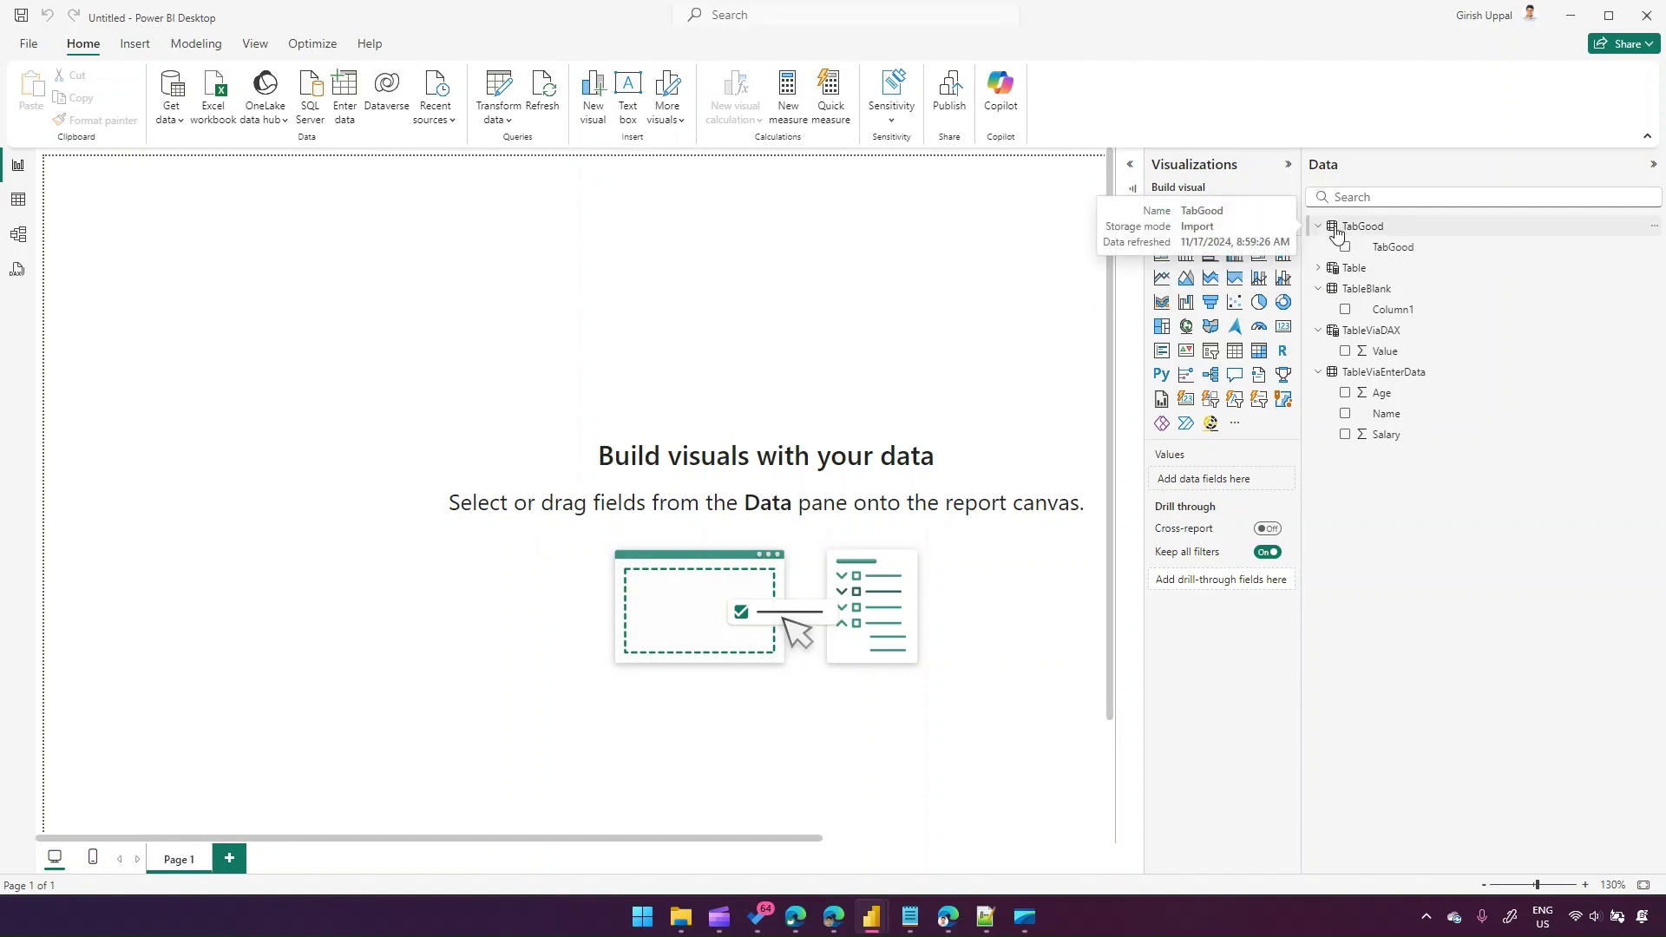
pyautogui.click(1390, 249)
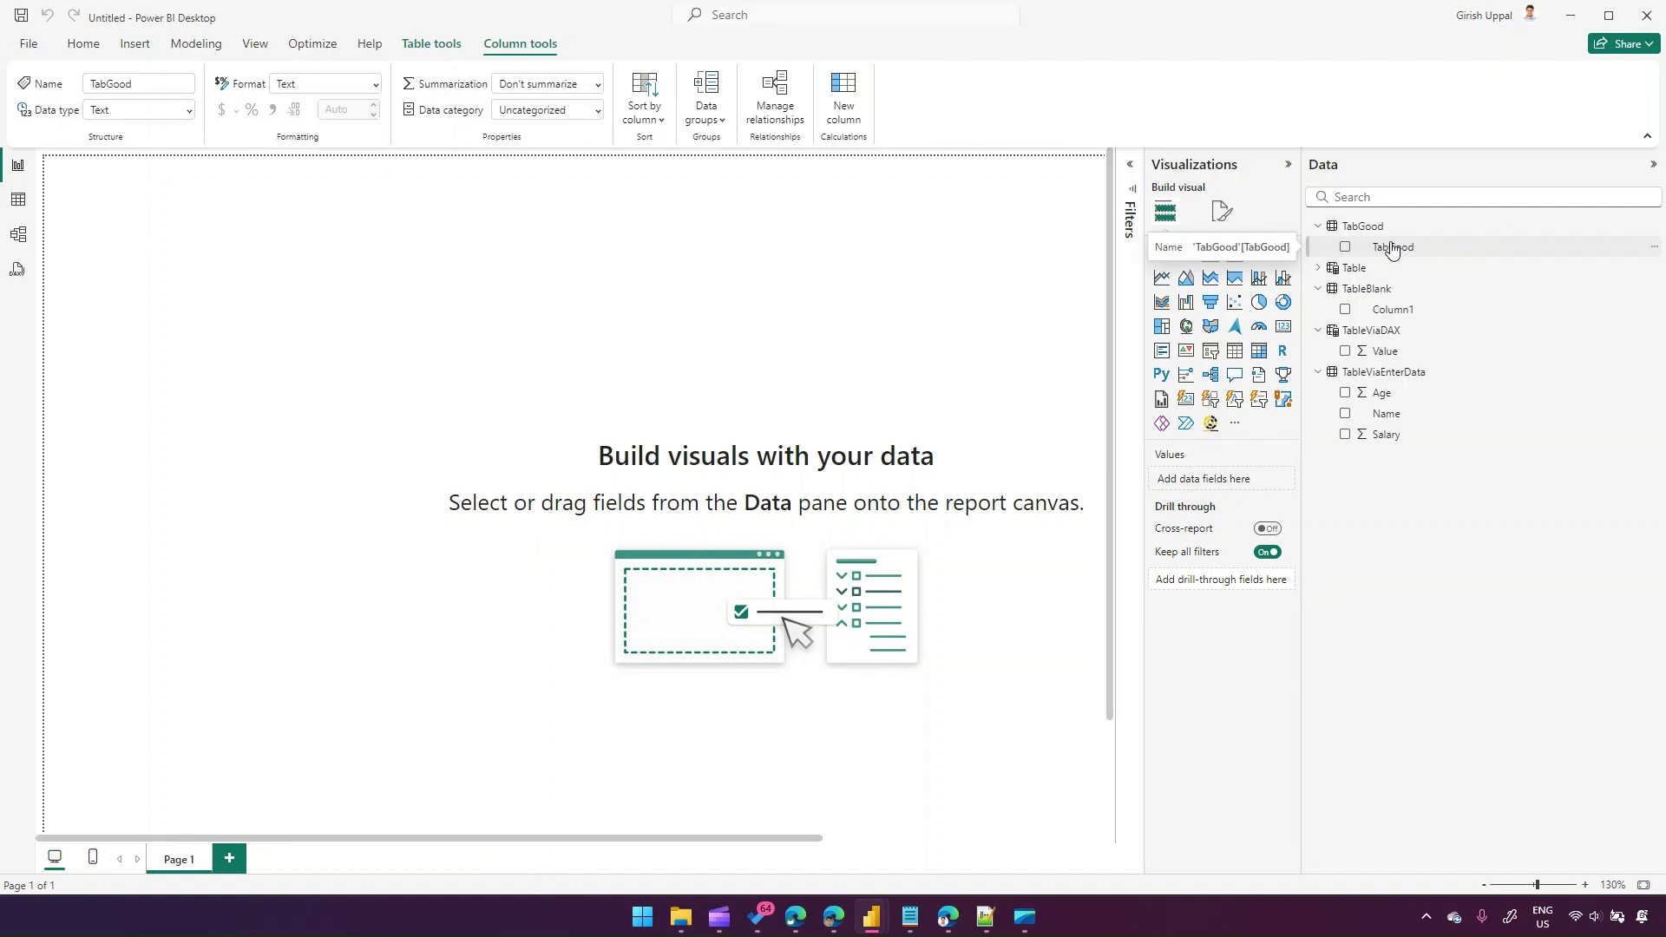
# Open the Power Query Editor, select the TabGood query and review its M code in the Advanced Editor without changing it
pyautogui.click(95, 44)
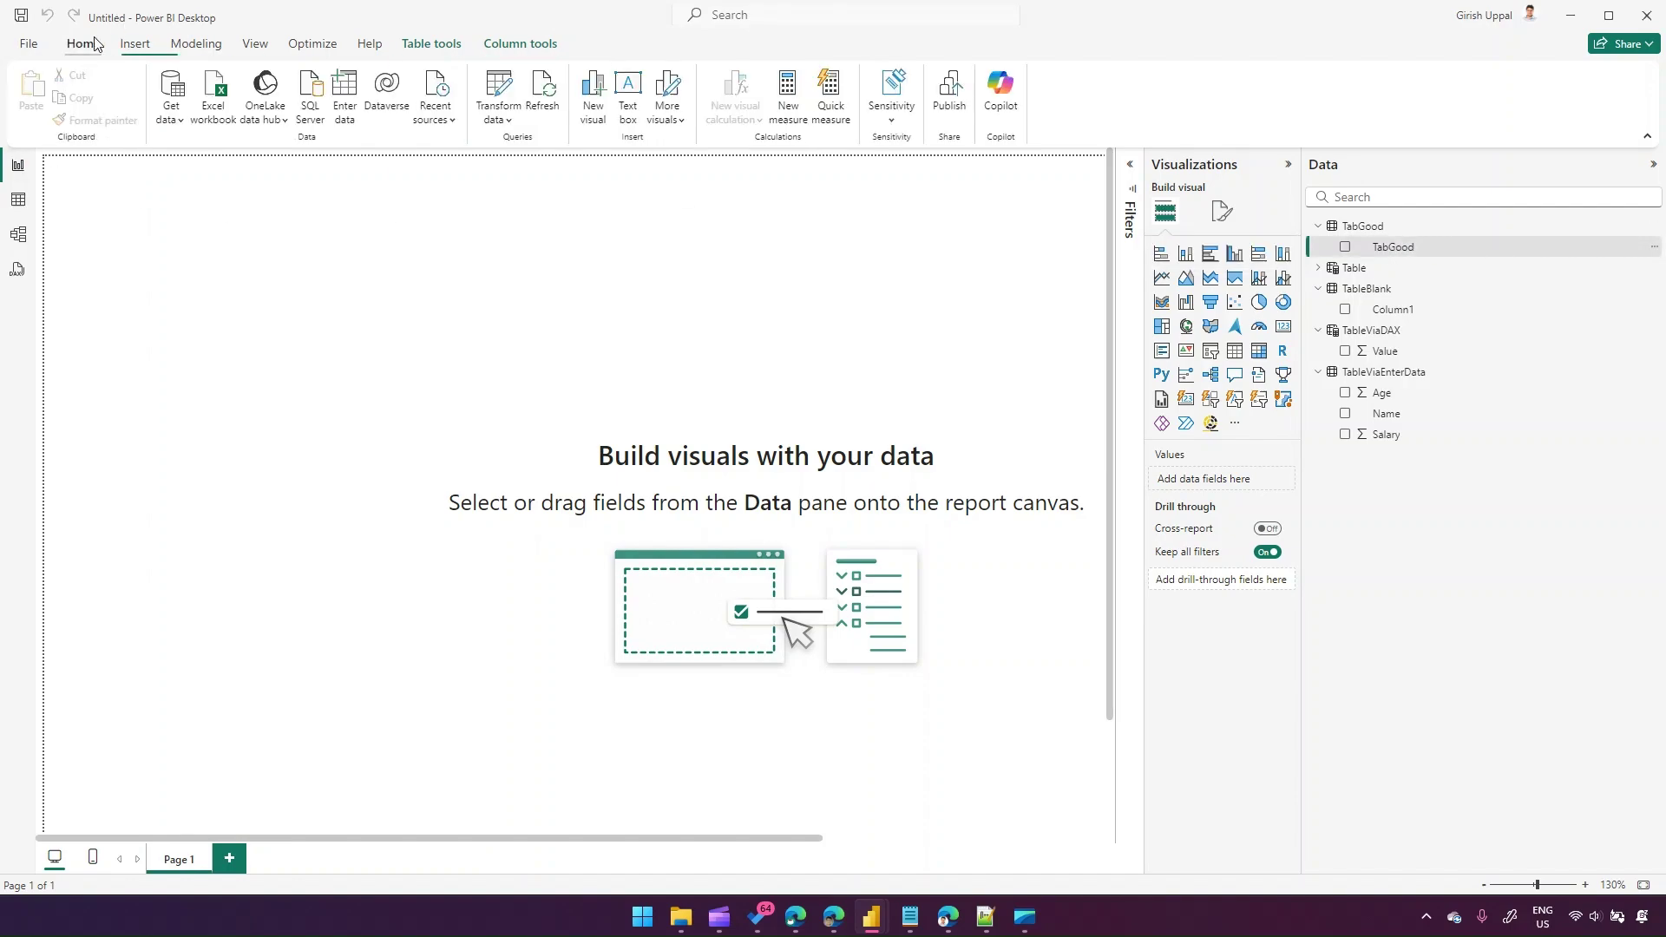
pyautogui.click(512, 128)
pyautogui.click(549, 152)
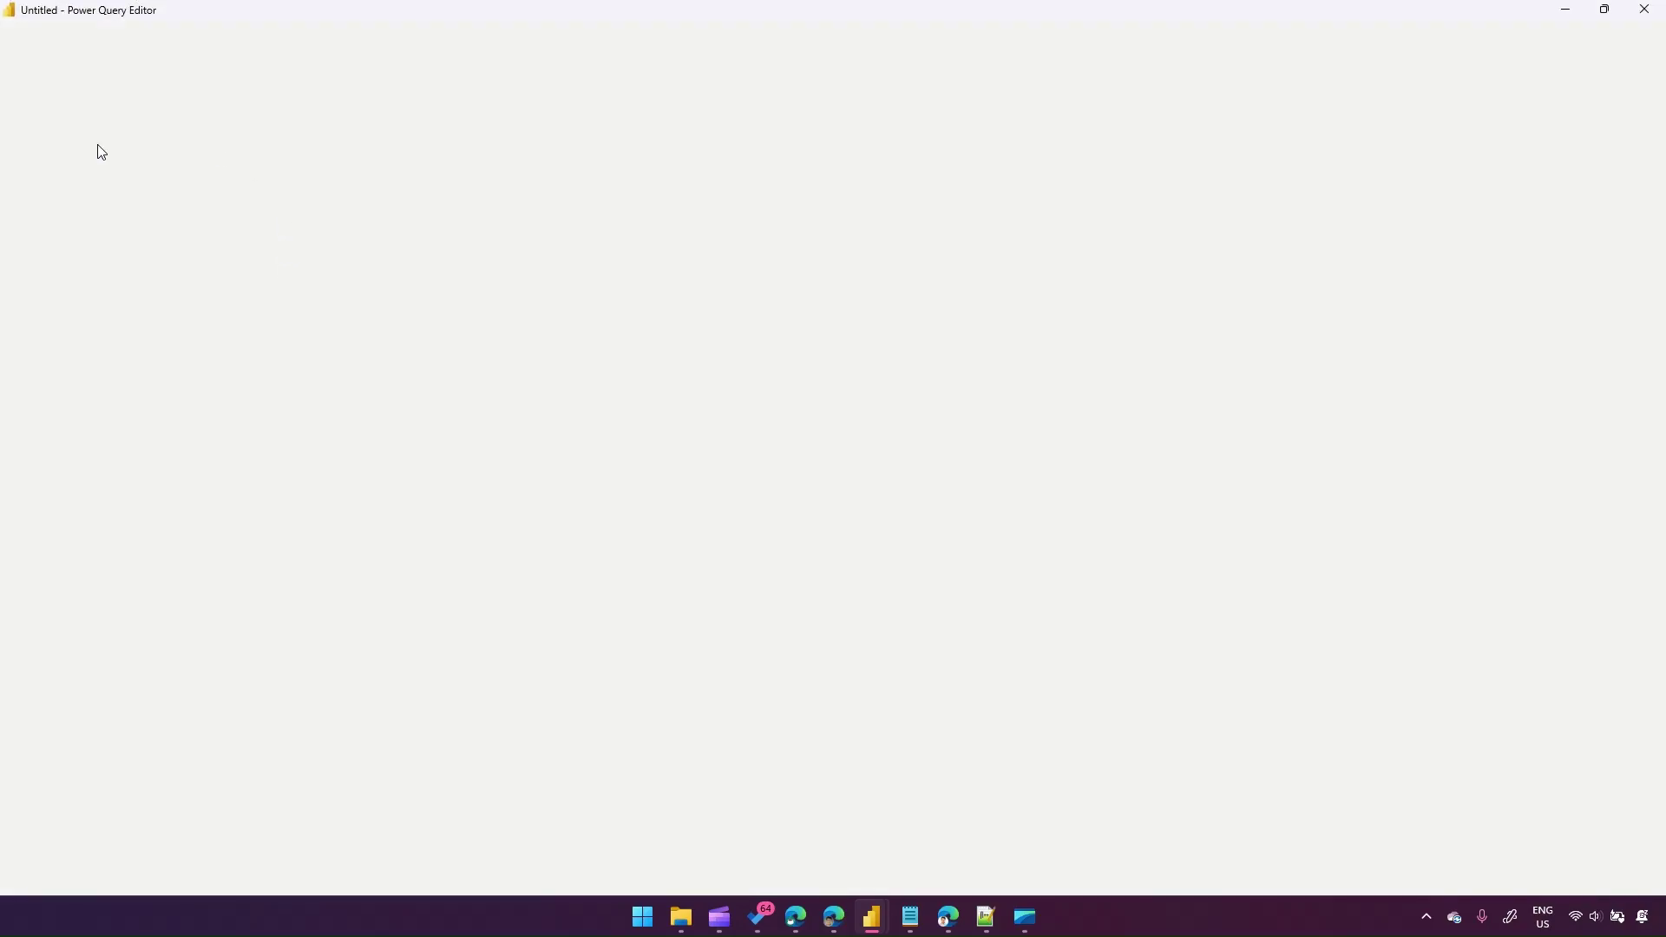
pyautogui.rightClick(93, 342)
pyautogui.moveTo(162, 376)
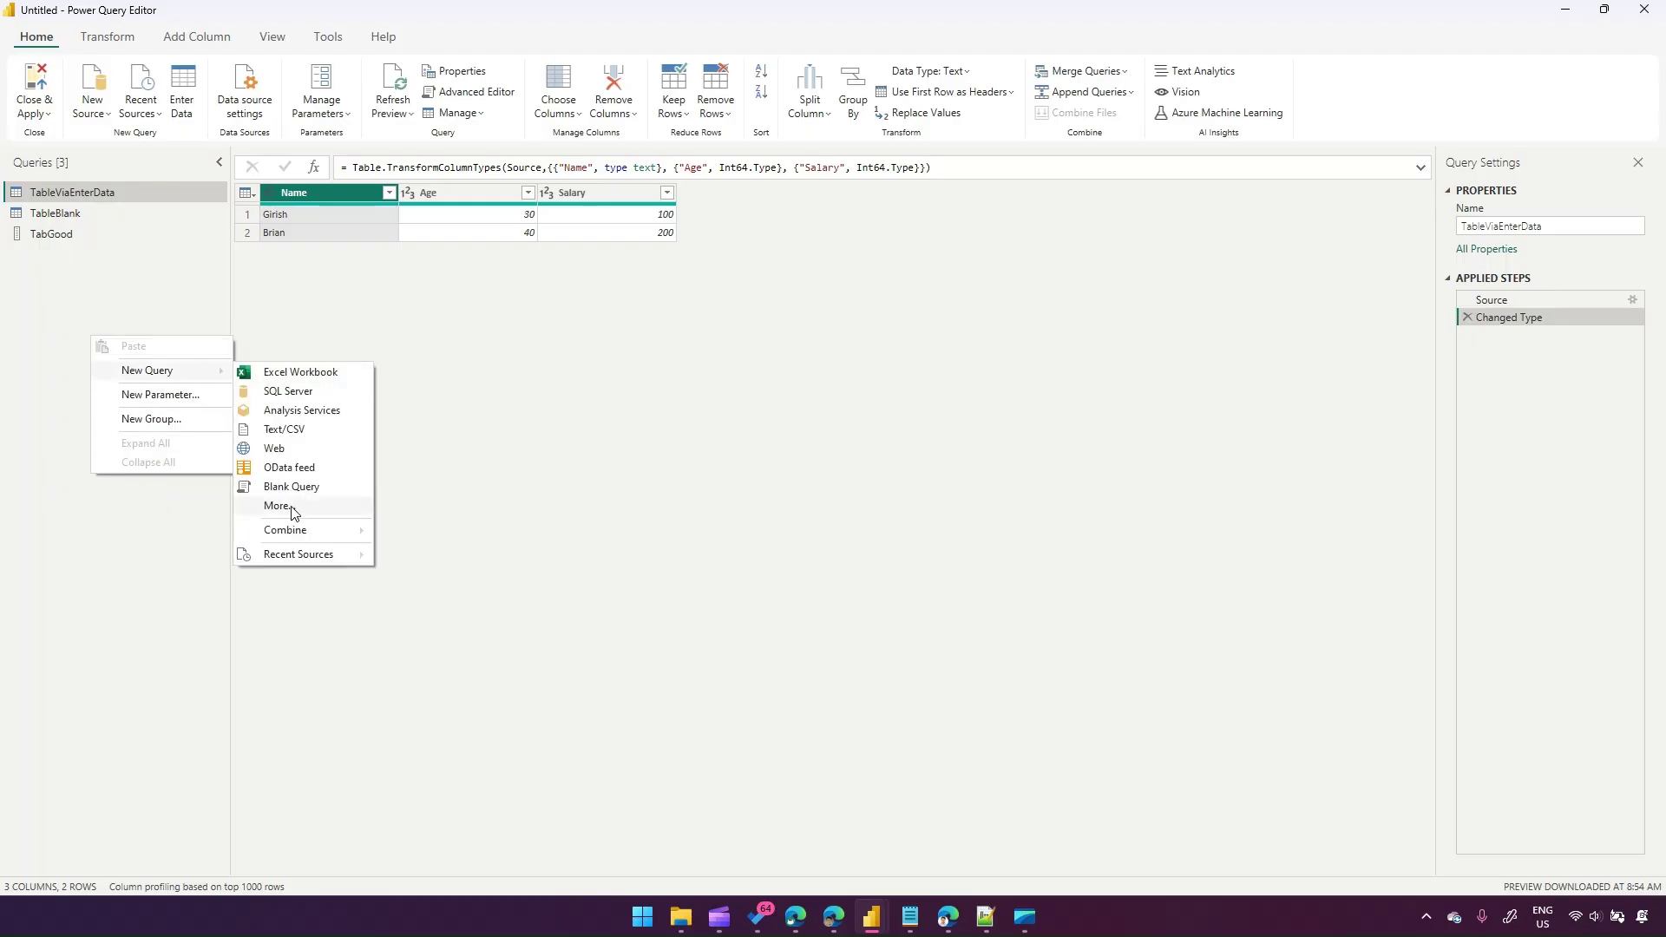
pyautogui.click(55, 234)
pyautogui.click(55, 232)
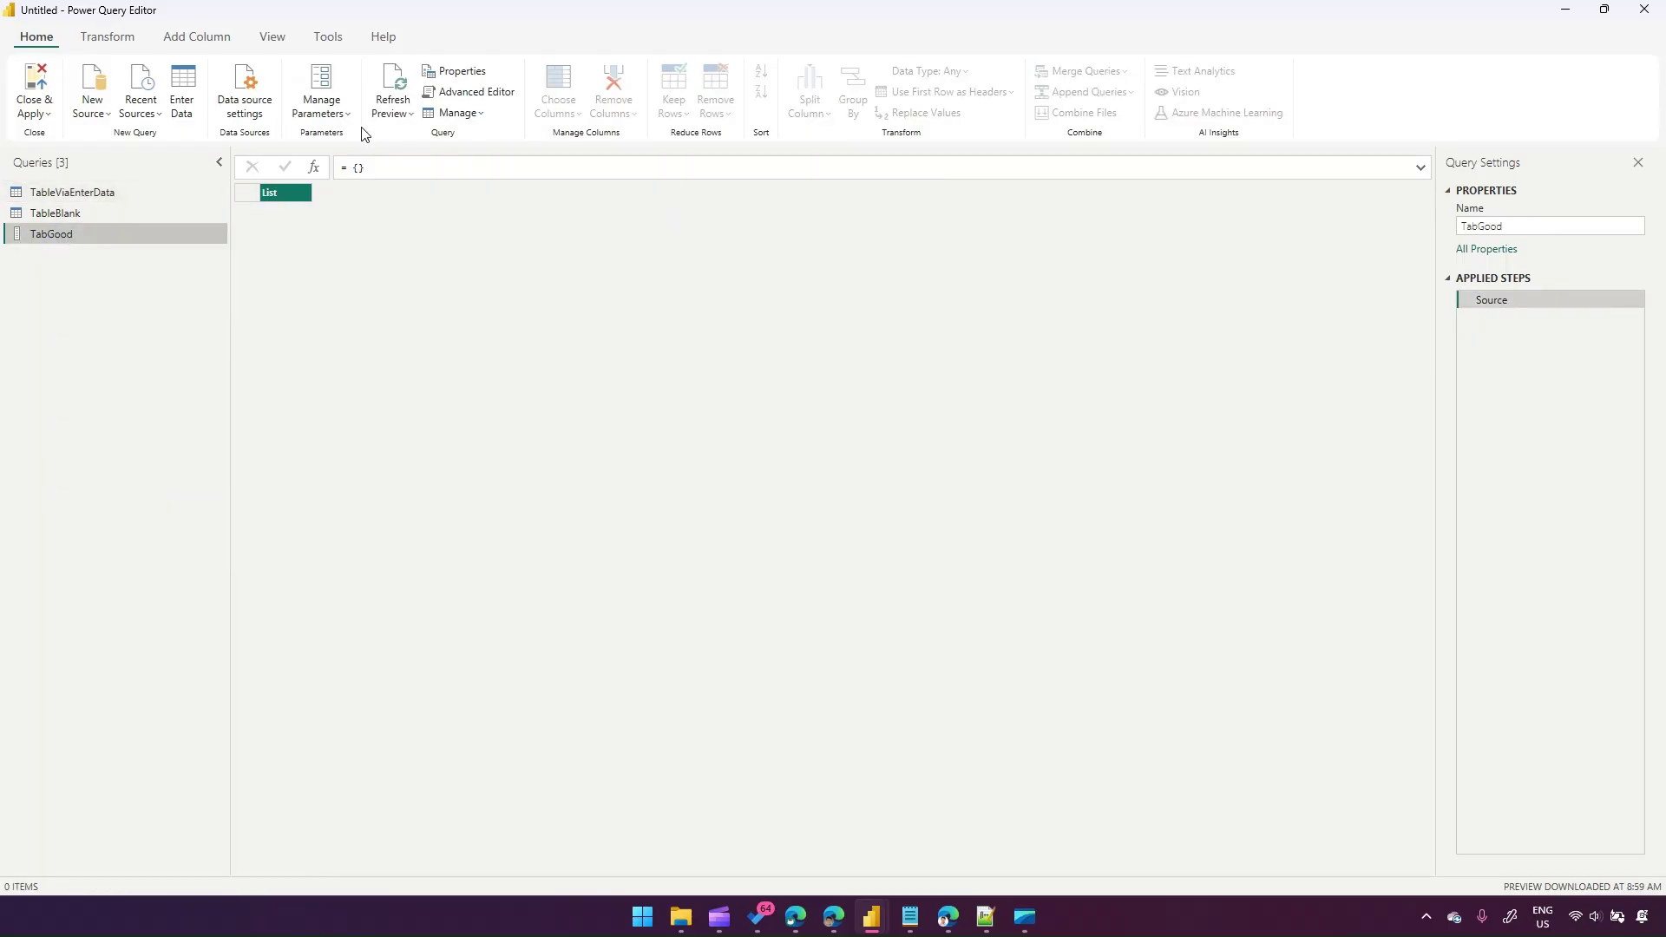
pyautogui.click(469, 92)
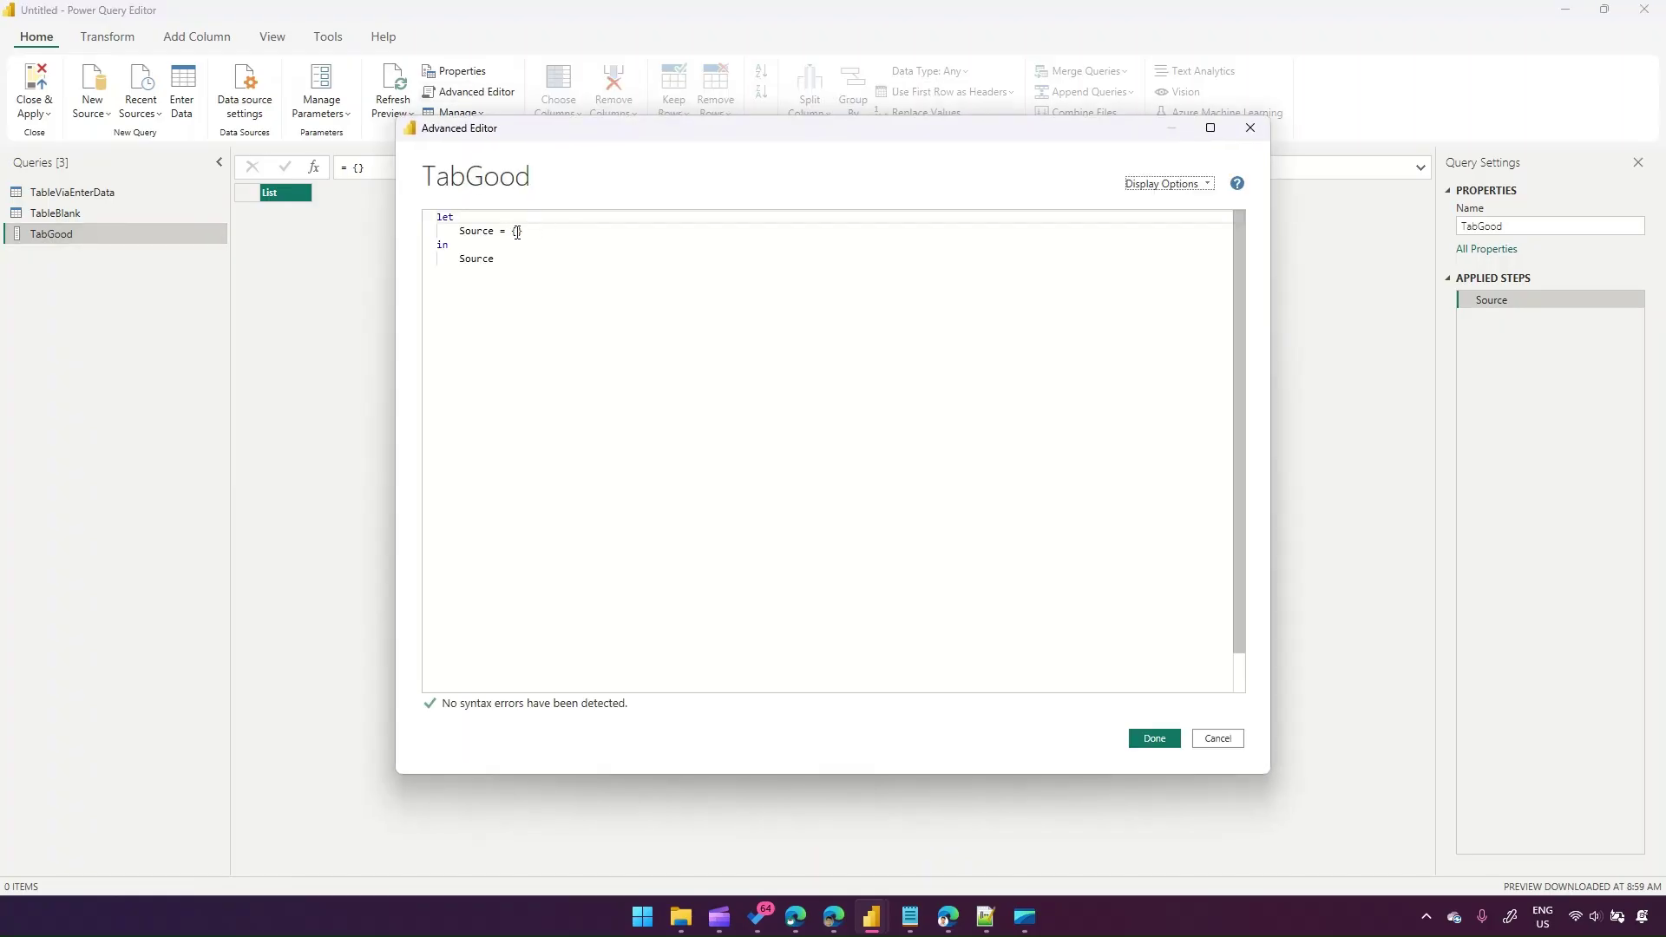
pyautogui.click(1217, 739)
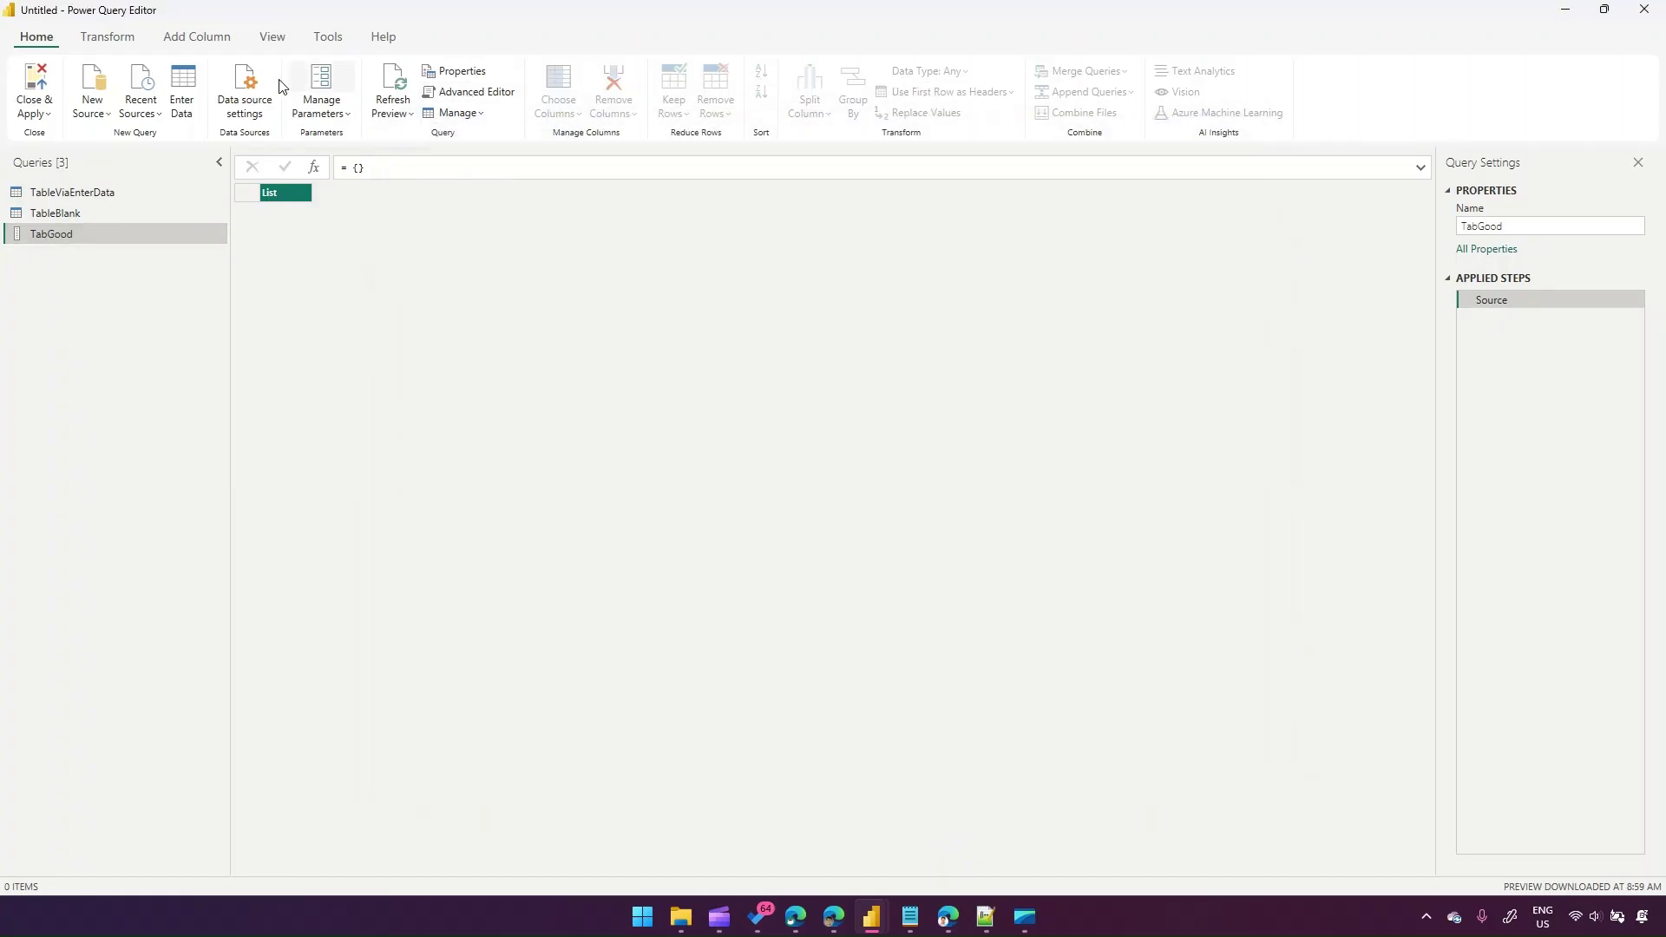
pyautogui.click(183, 40)
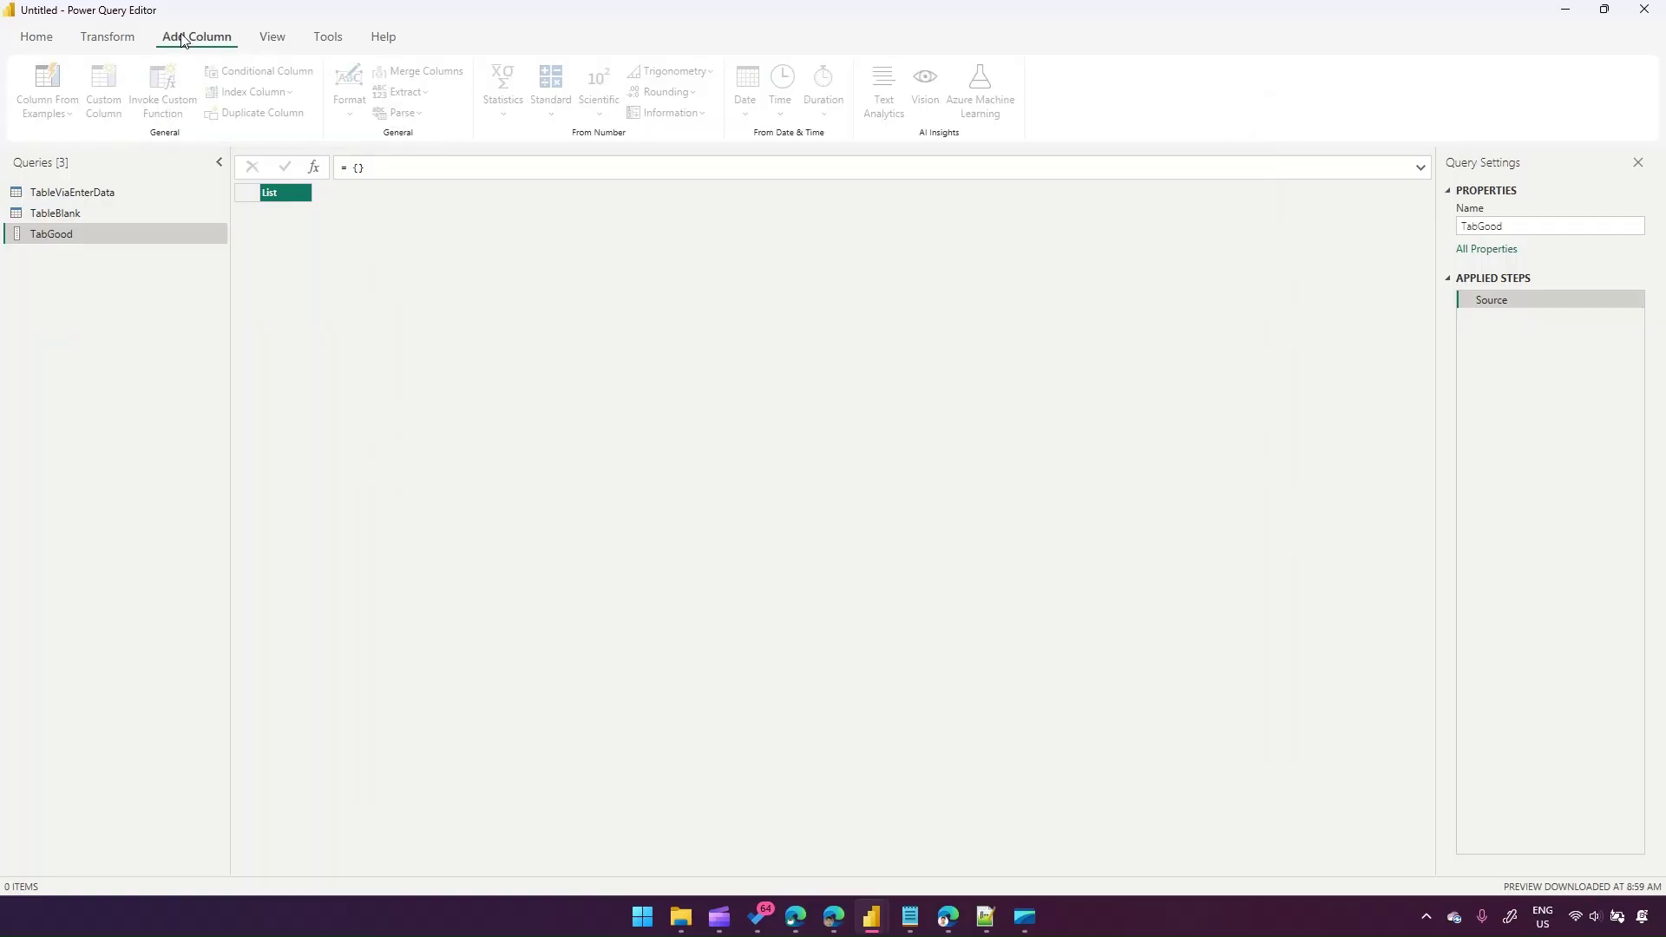
pyautogui.click(265, 40)
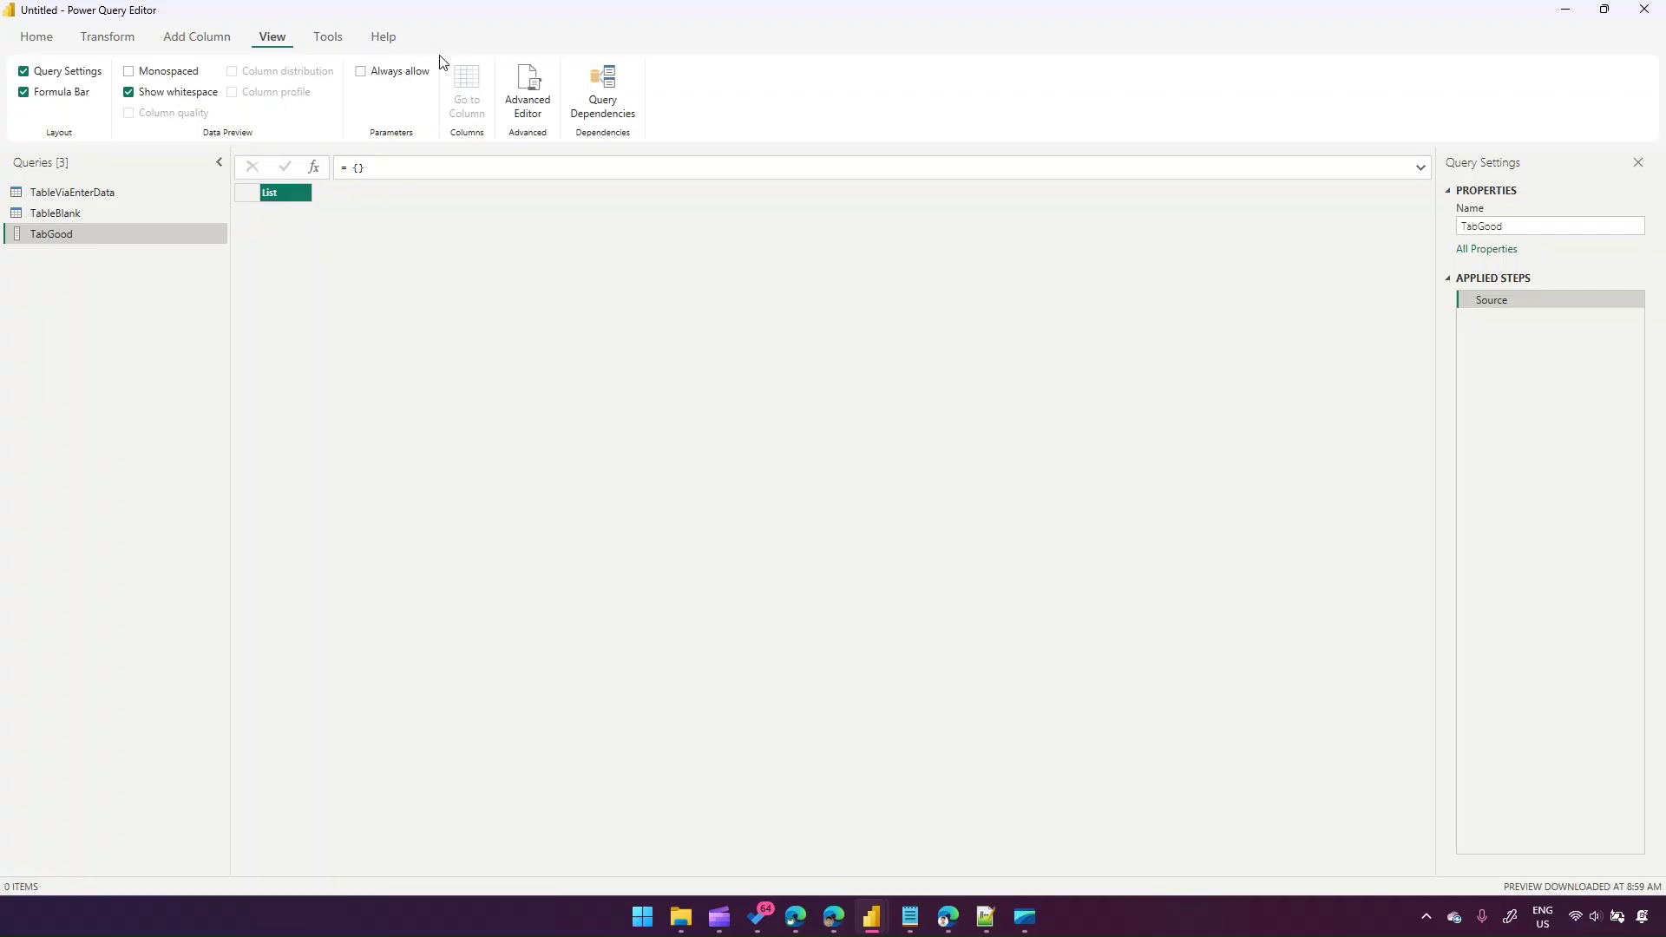
pyautogui.click(320, 44)
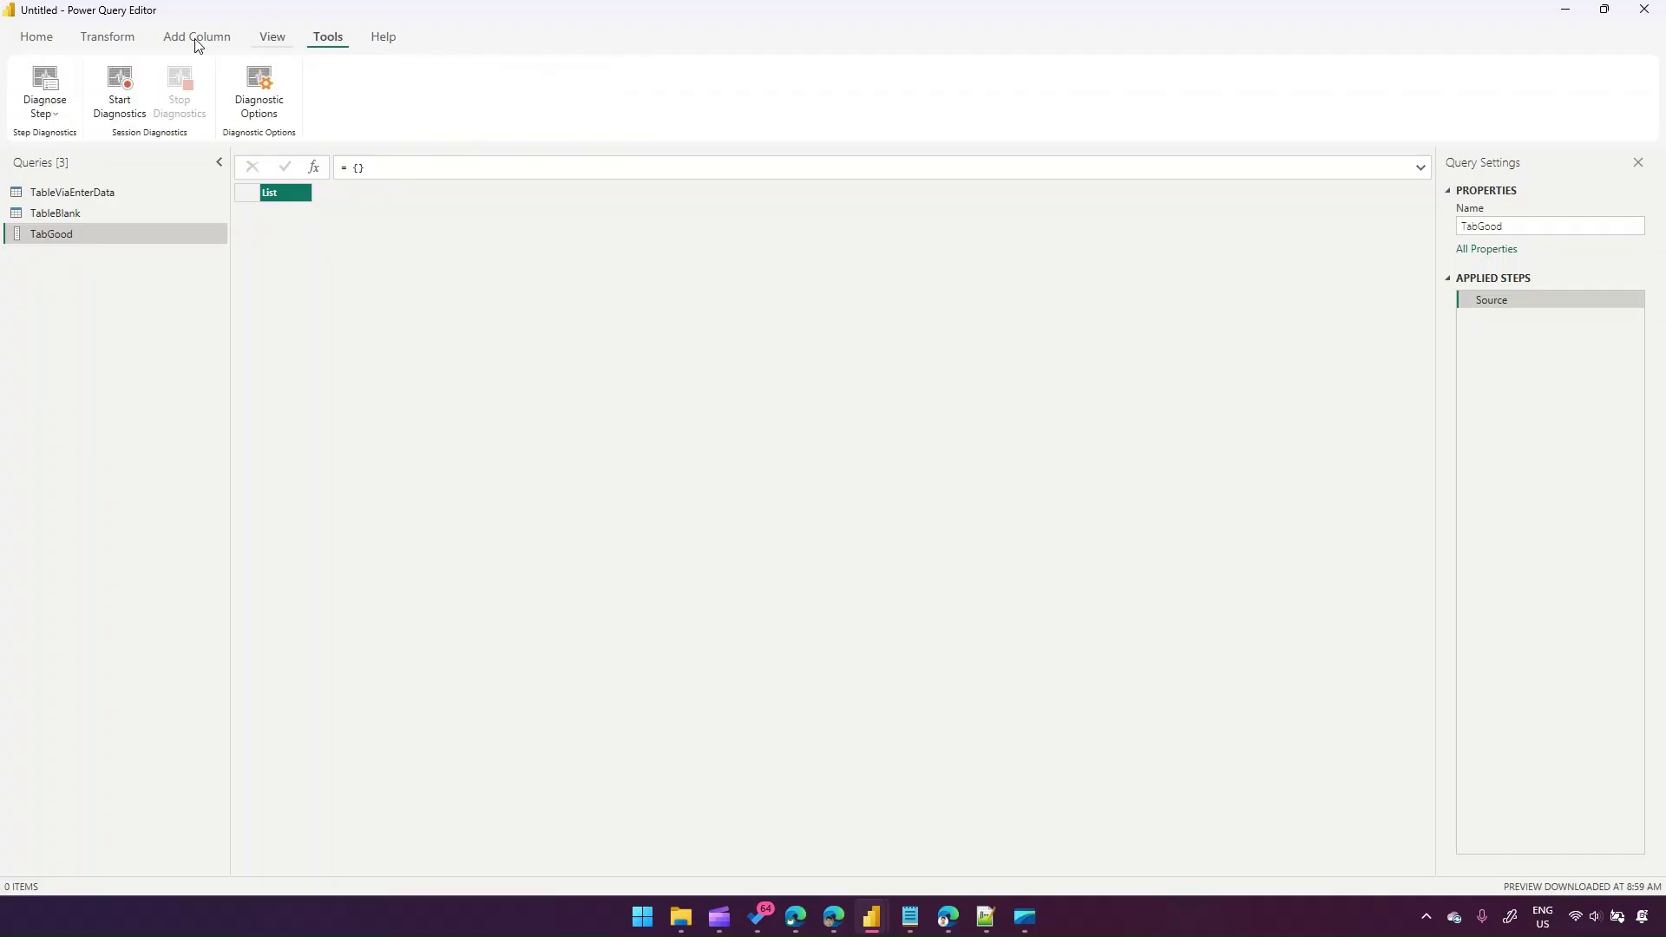
pyautogui.click(129, 43)
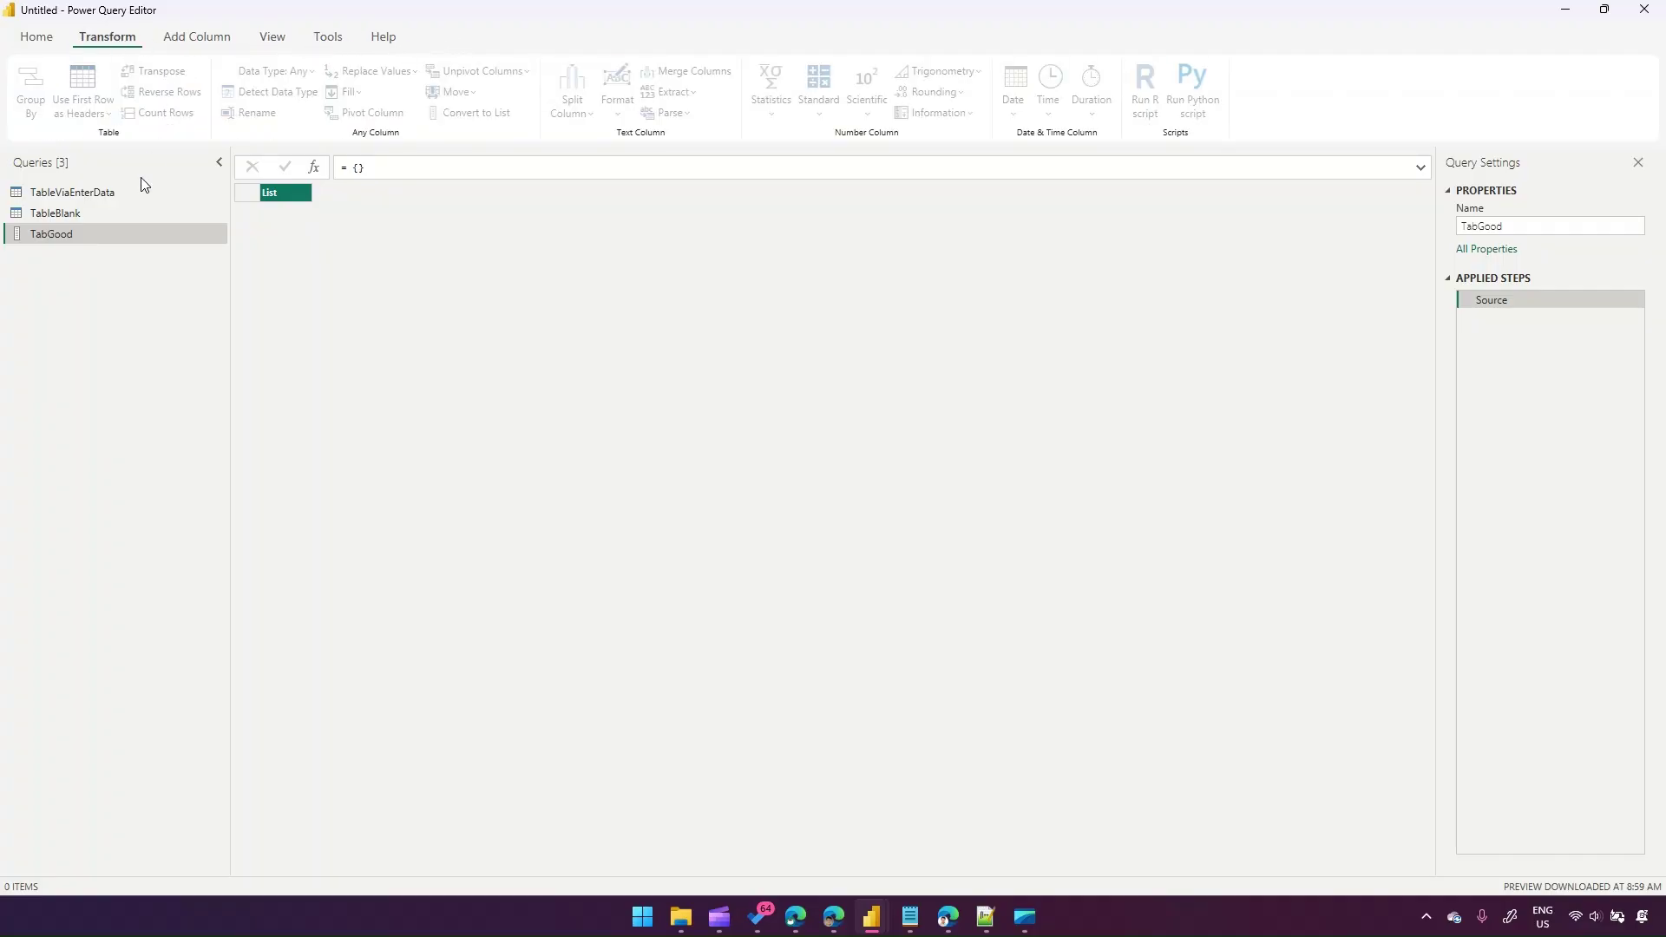
pyautogui.click(203, 40)
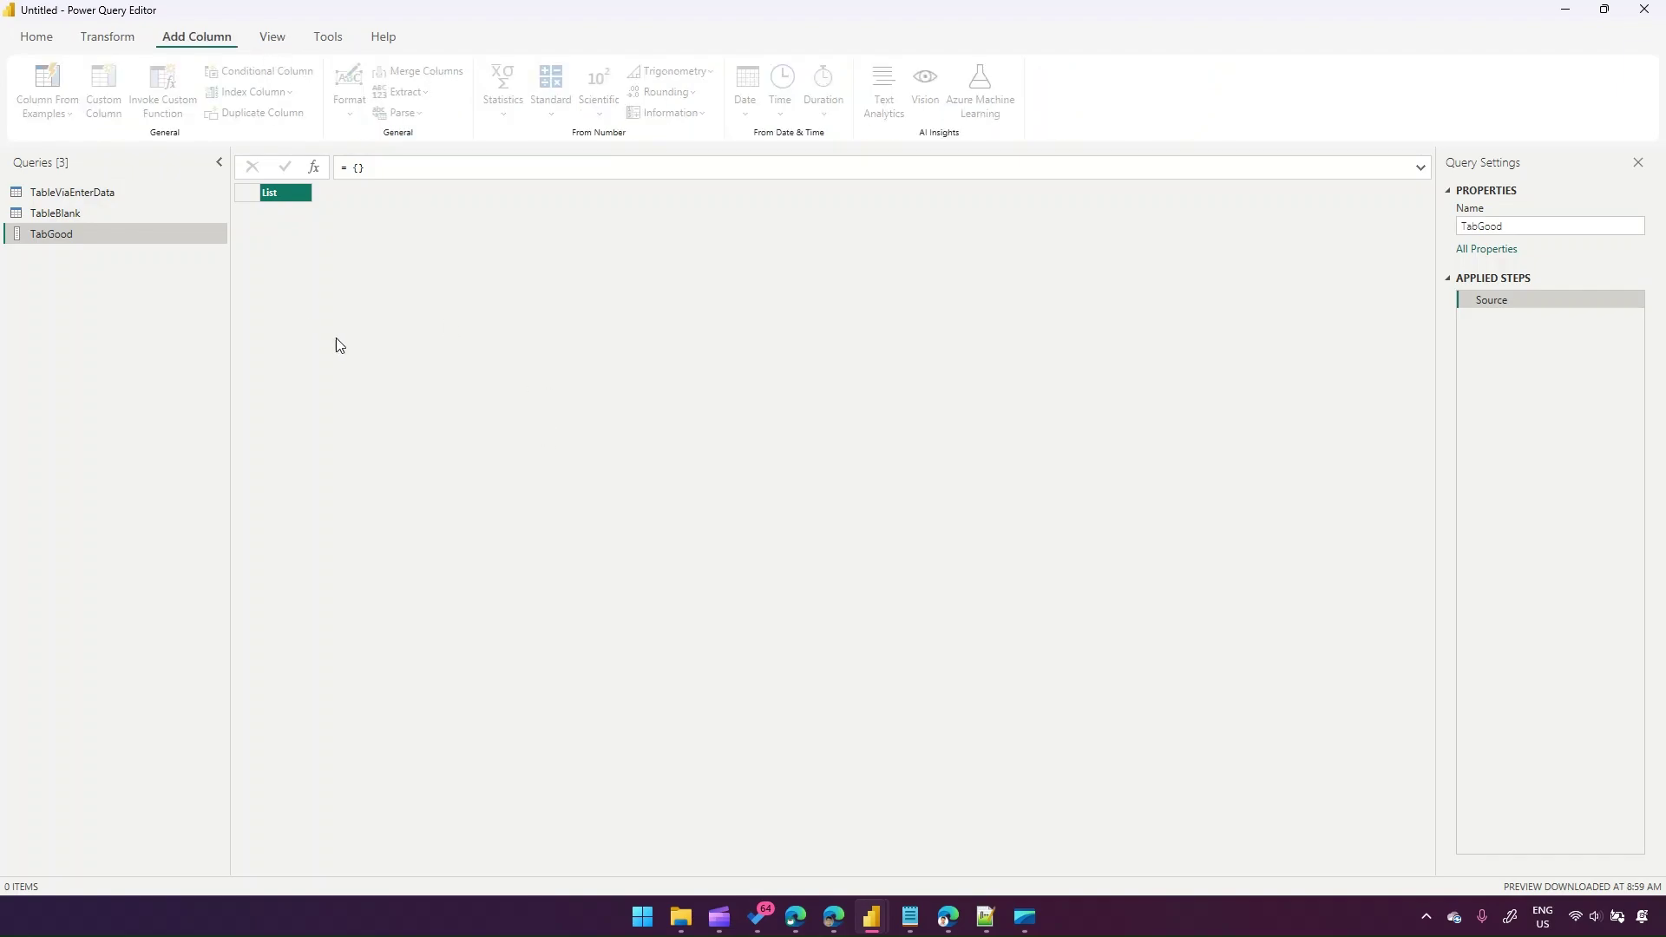
pyautogui.click(85, 41)
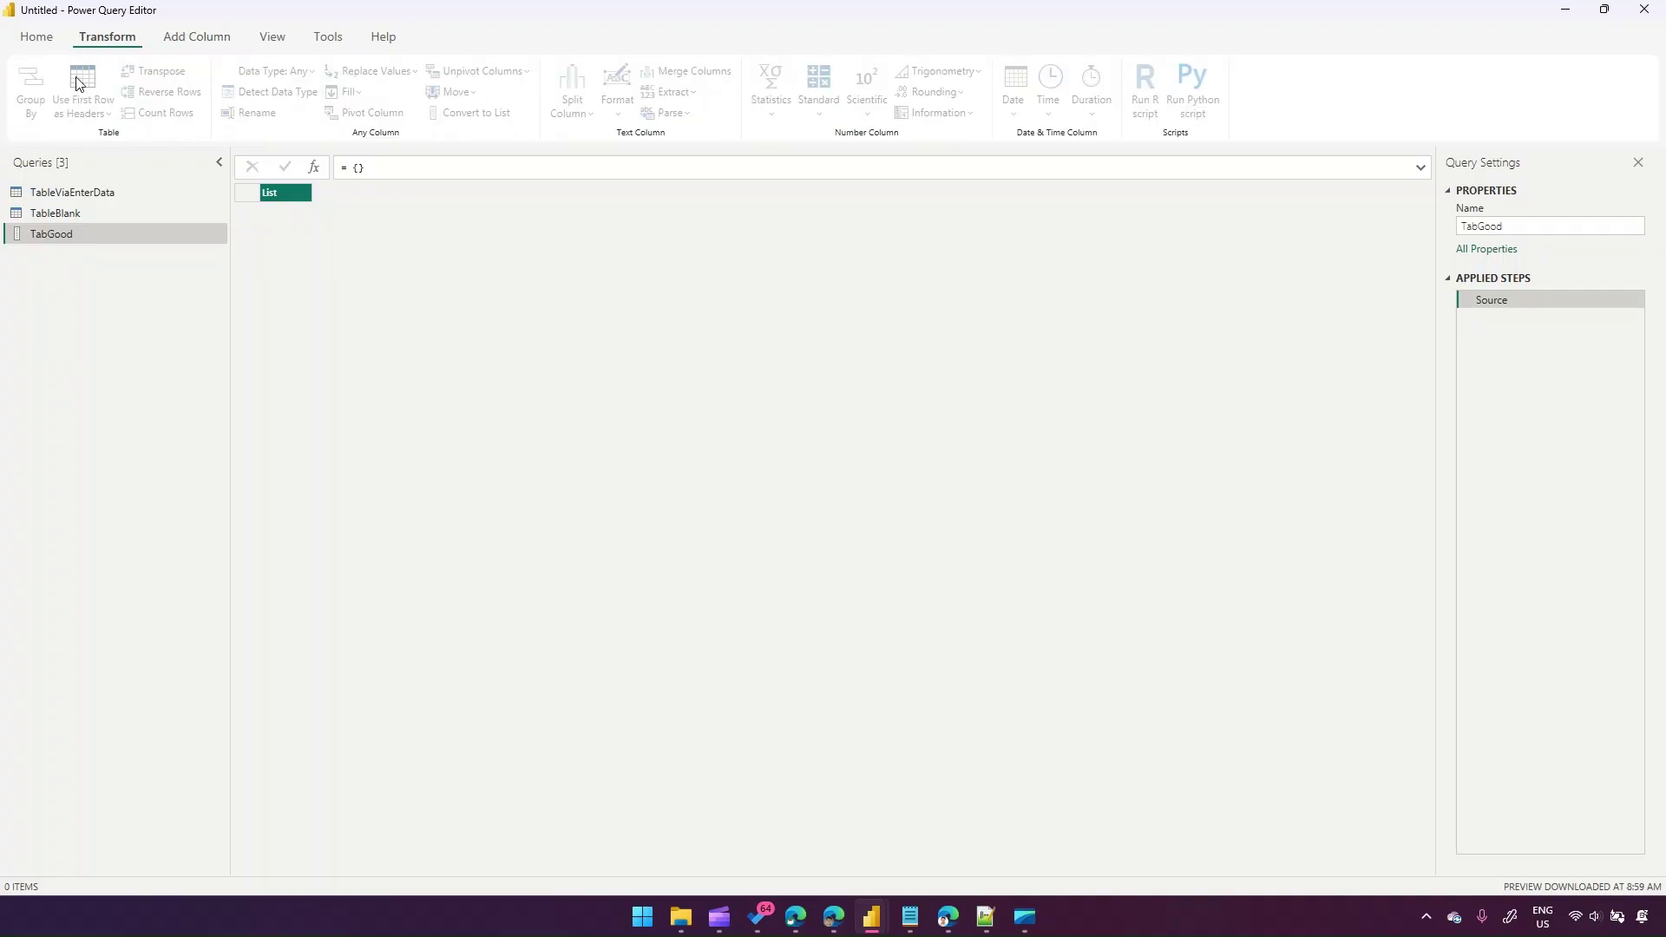
# Close the Power Query Editor without applying anything and return to the report view
pyautogui.click(39, 41)
pyautogui.click(37, 113)
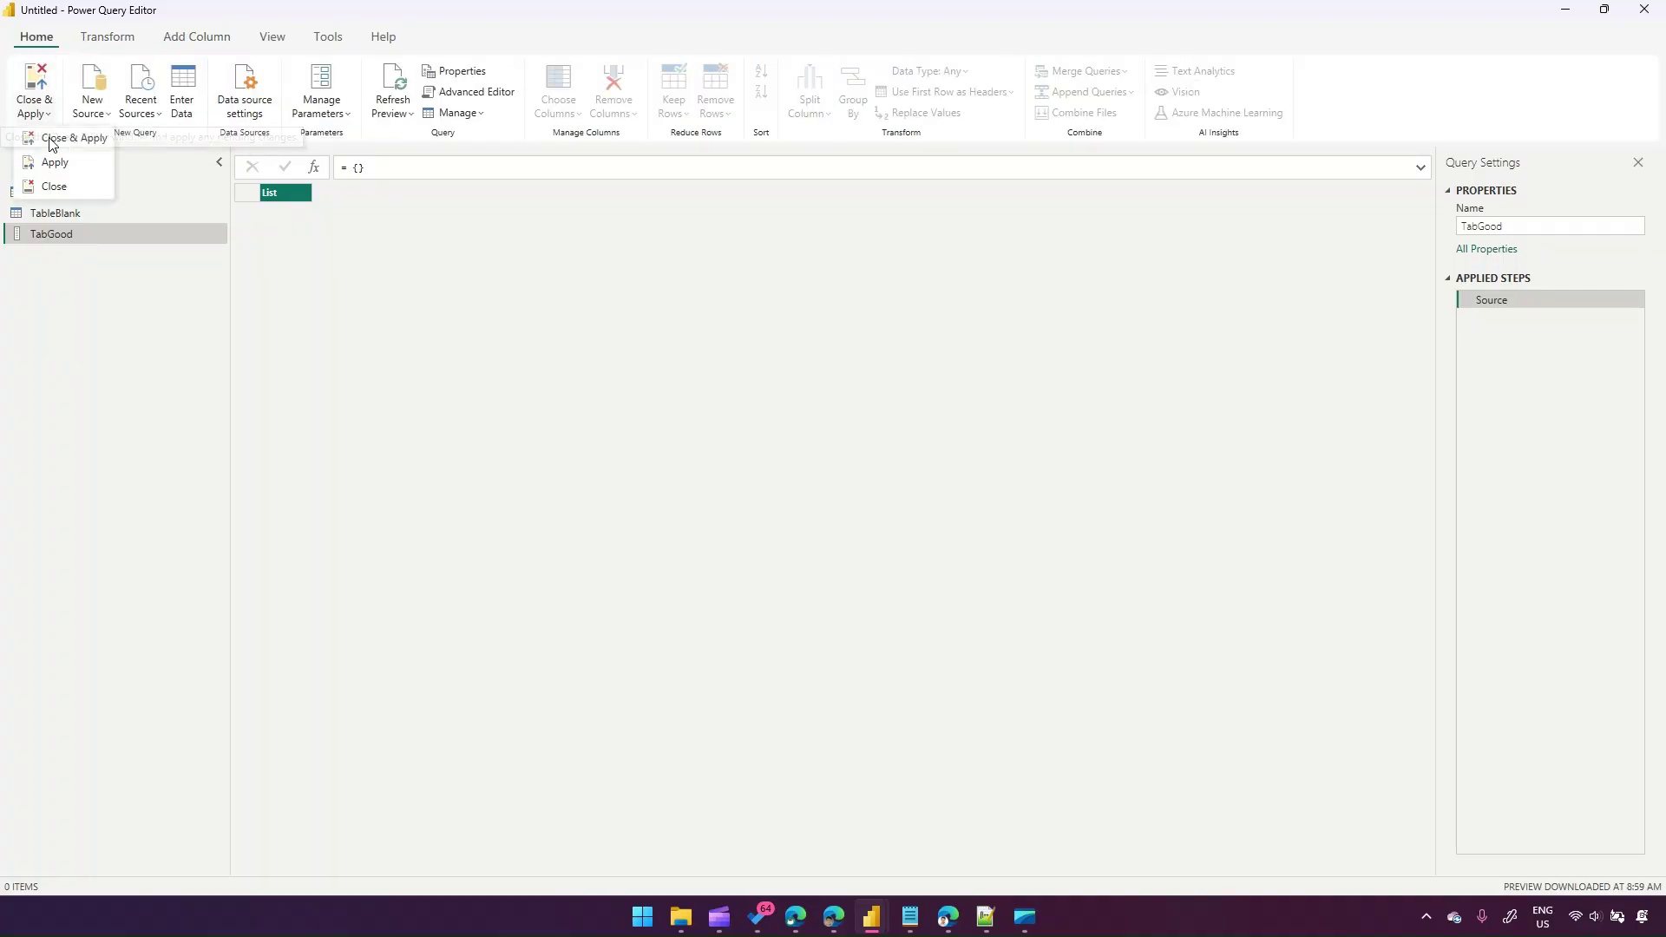
pyautogui.click(54, 187)
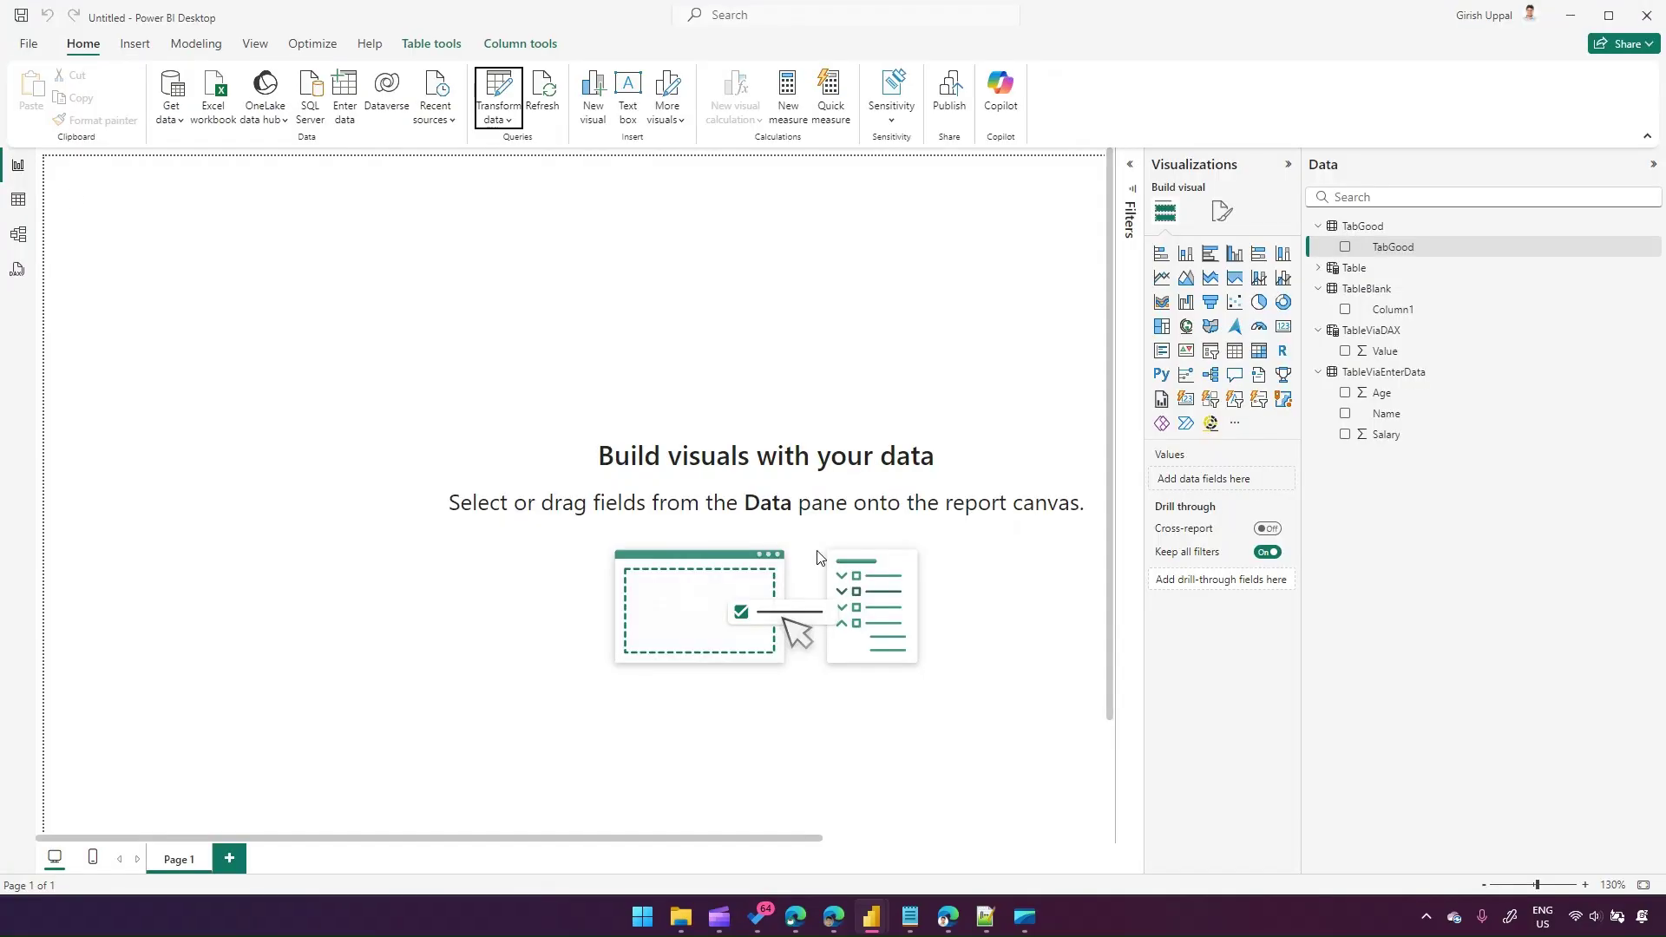